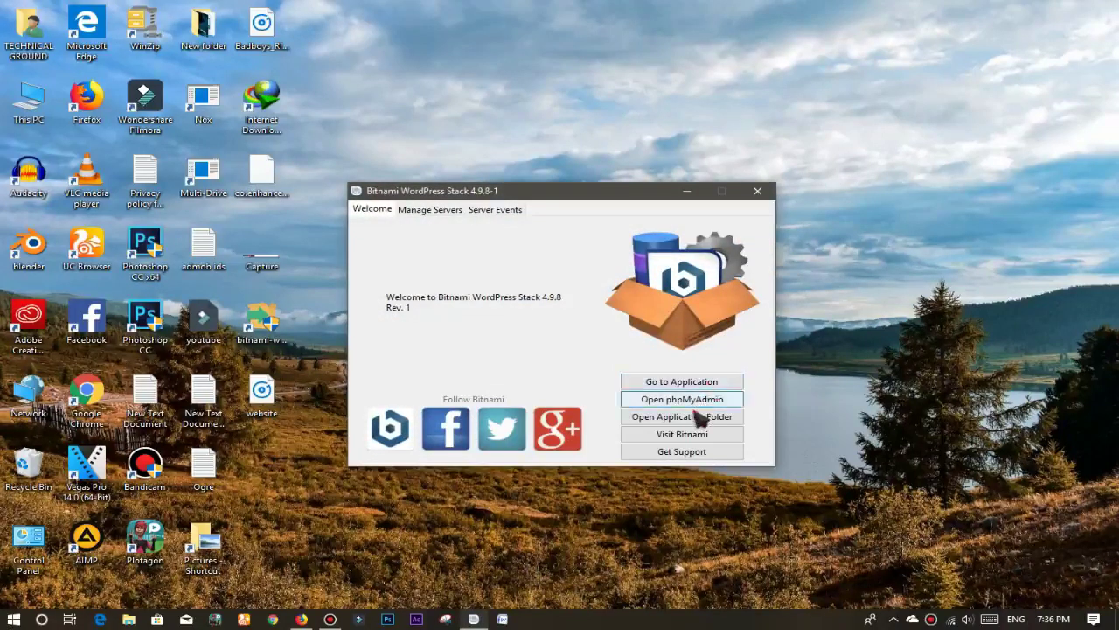
Step: Launch the installed WordPress site in the browser from the Bitnami WordPress Stack manager
{"action": "left_click", "coordinate": [691, 385]}
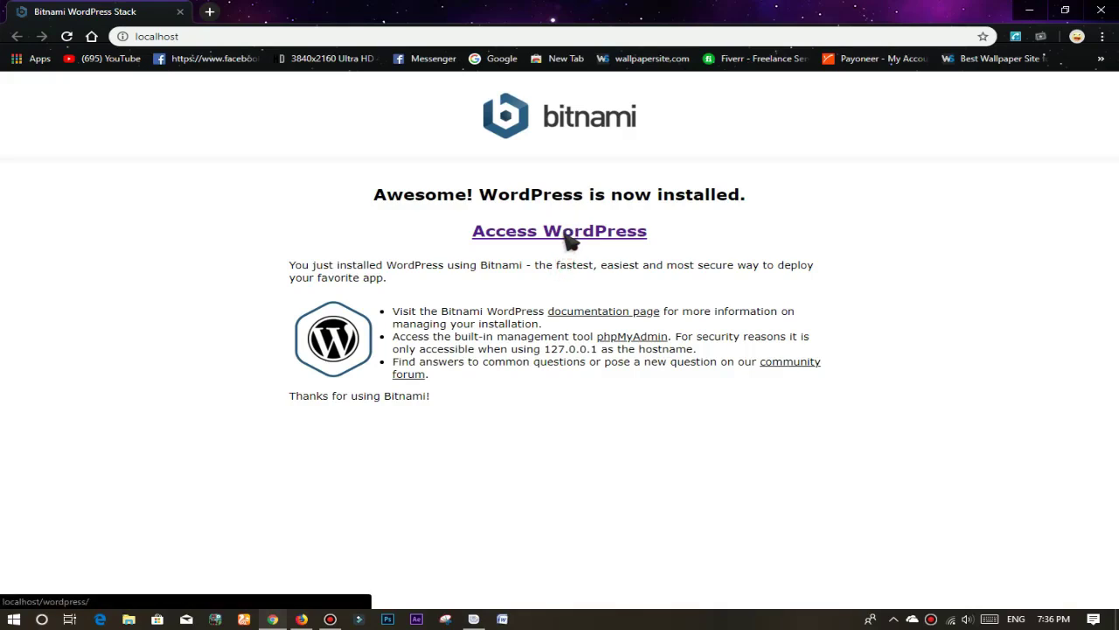
{"action": "left_click", "coordinate": [580, 242]}
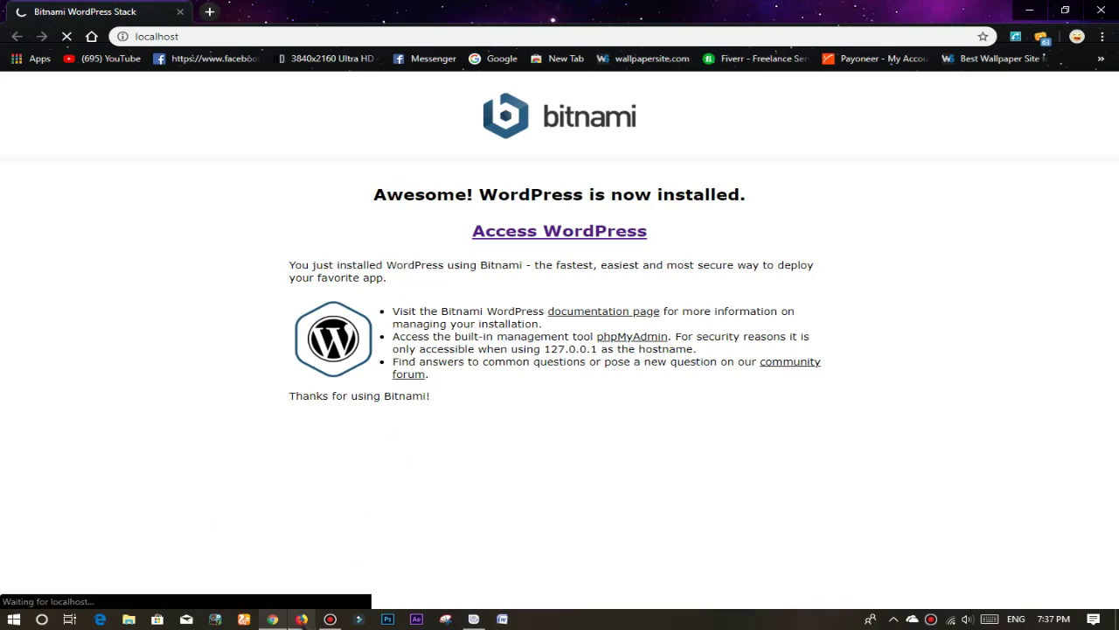
{"action": "mouse_move", "coordinate": [301, 619]}
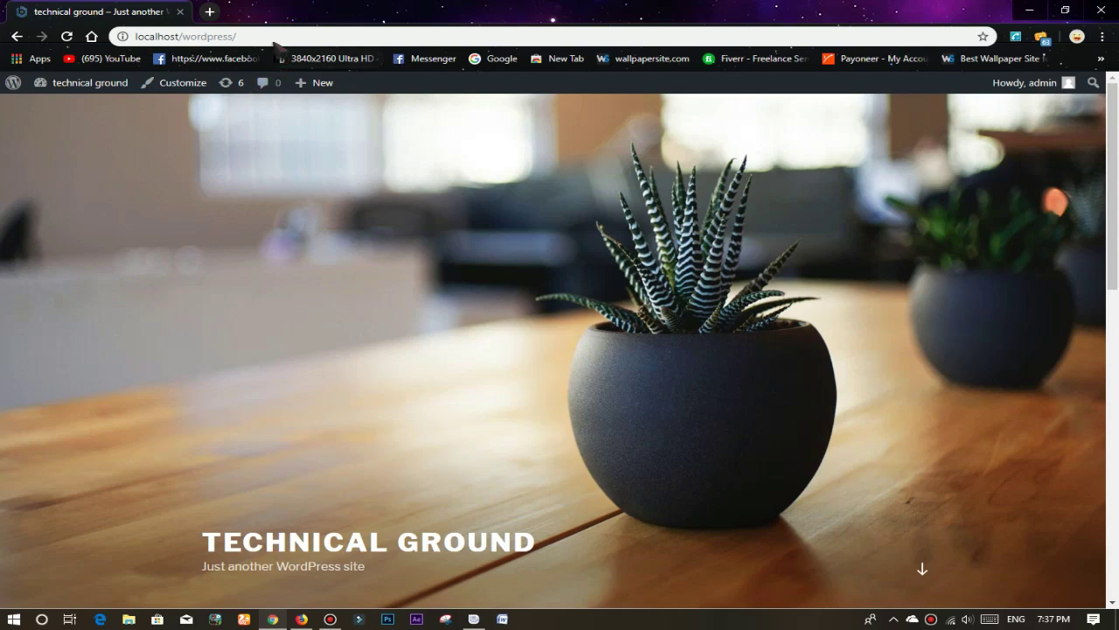
Step: Open the WordPress admin dashboard at localhost/wordpress/wp-admin
{"action": "left_click", "coordinate": [271, 39]}
{"action": "left_click", "coordinate": [271, 39]}
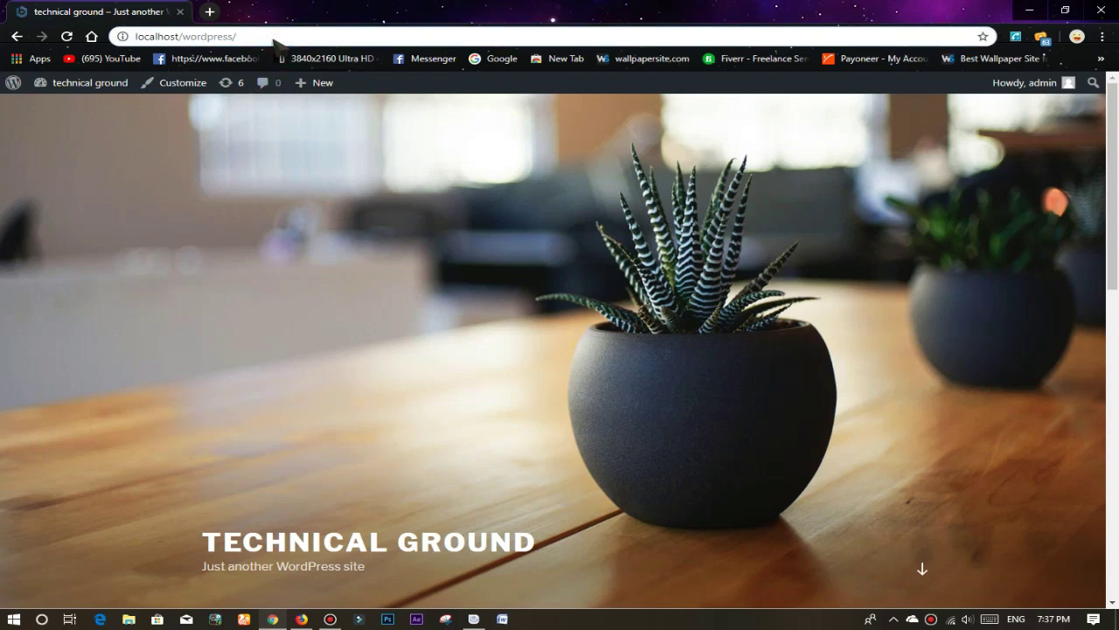
{"action": "type", "text": "wp-"}
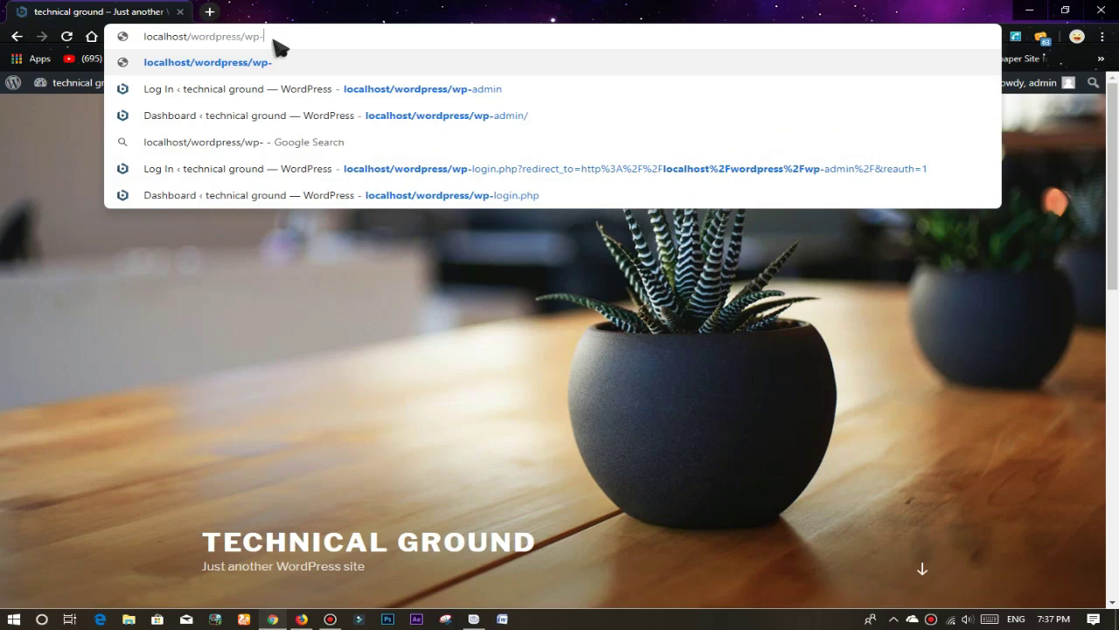
{"action": "type", "text": "admin"}
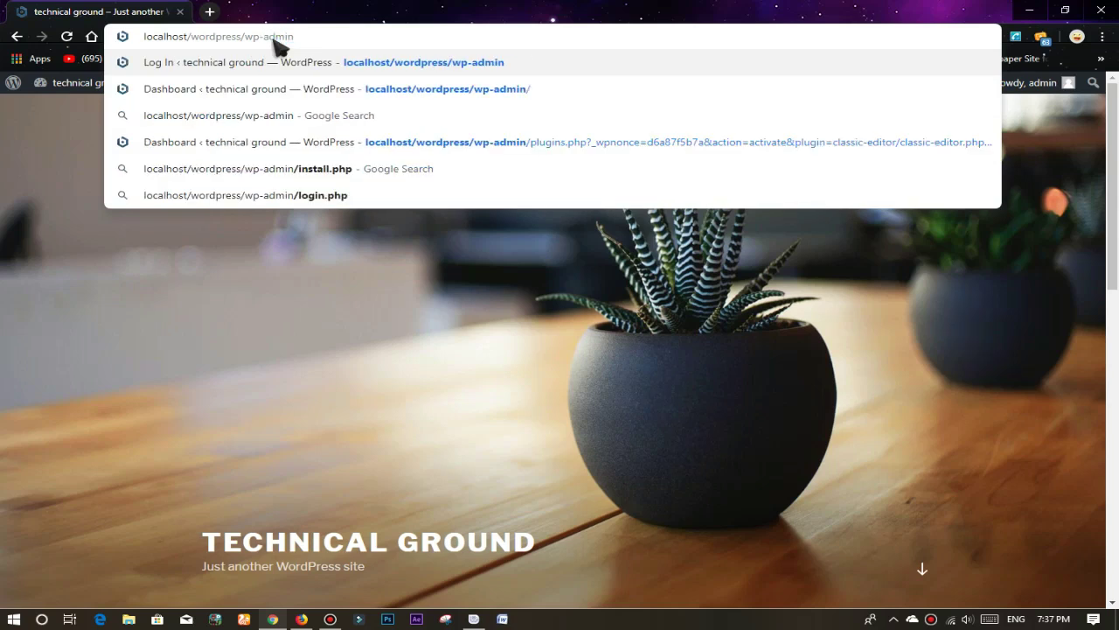
{"action": "left_click", "coordinate": [477, 64]}
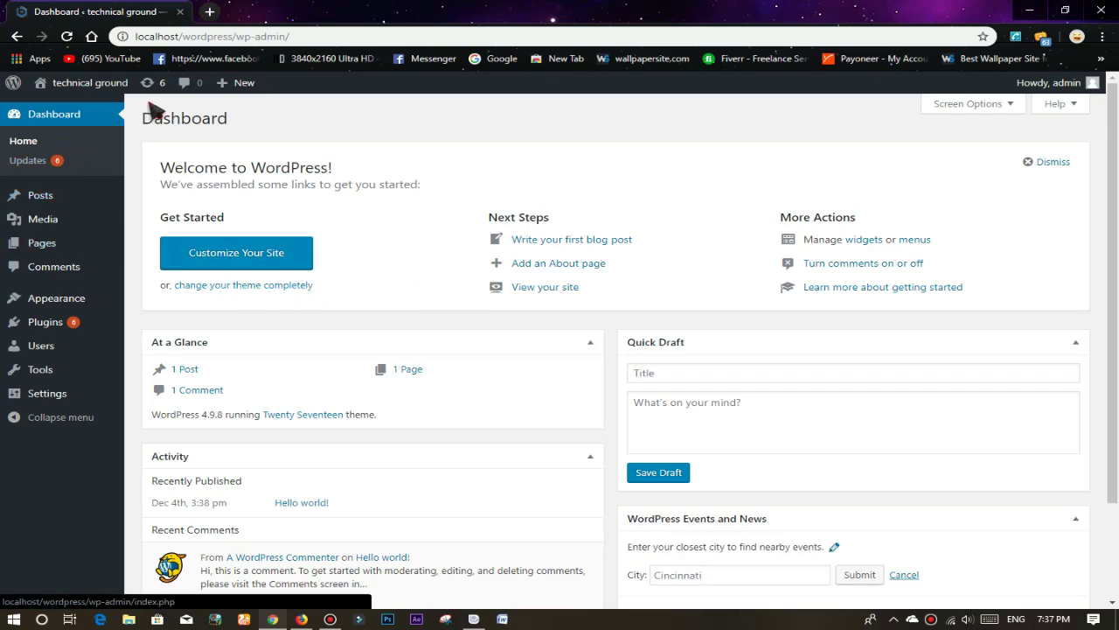
{"action": "left_click_drag", "start_coordinate": [127, 98], "coordinate": [254, 63]}
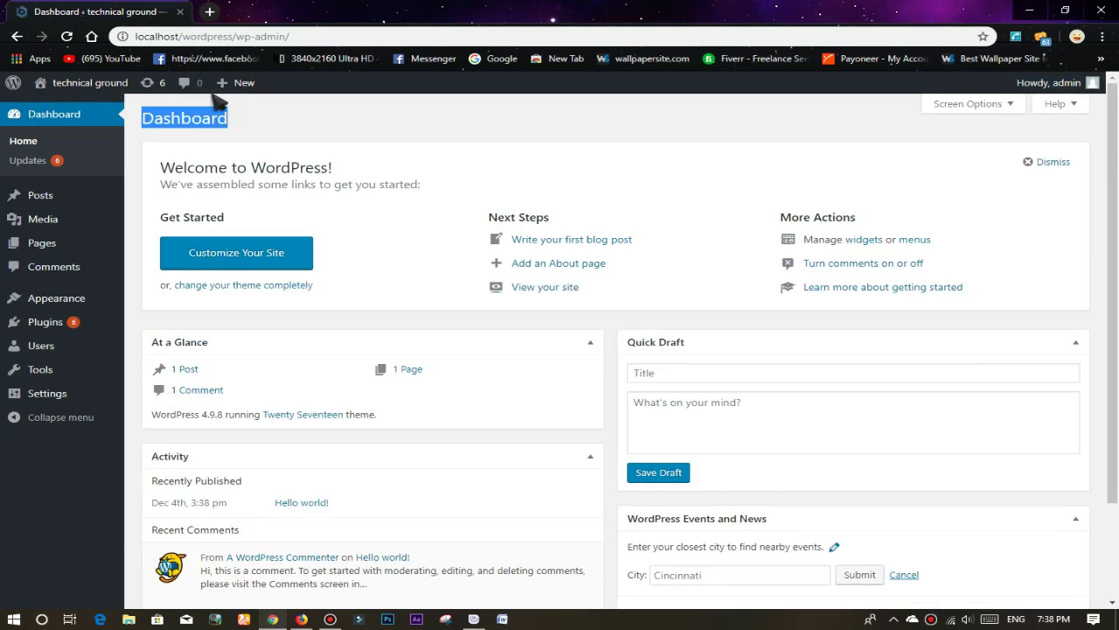
{"action": "left_click", "coordinate": [156, 130]}
{"action": "scroll", "coordinate": [1116, 408], "scroll_direction": "down", "scroll_amount": 2}
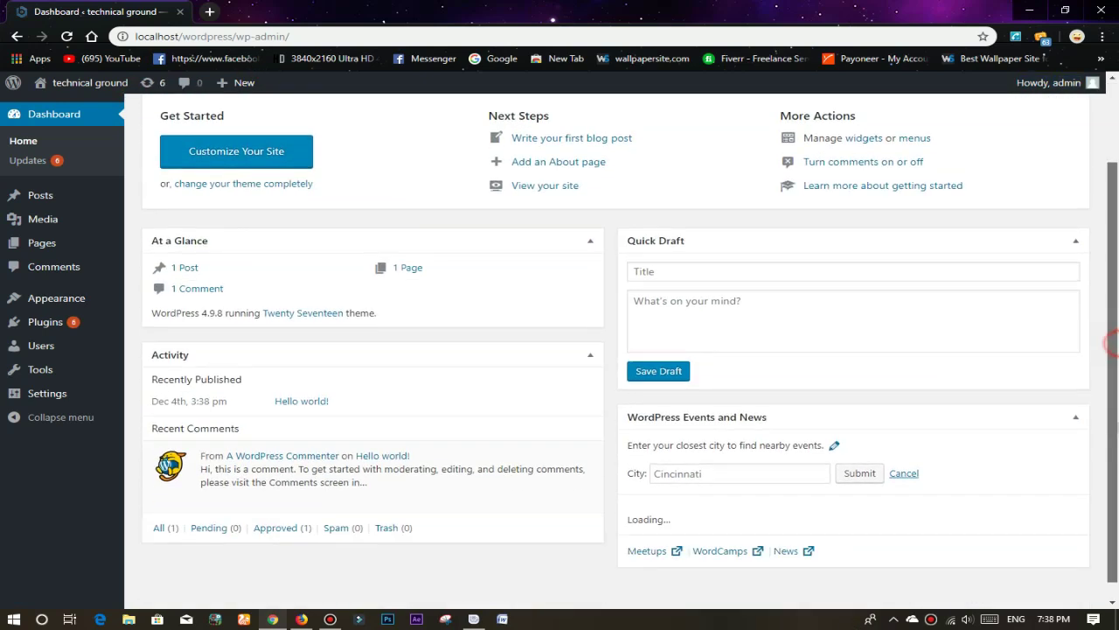
{"action": "mouse_move", "coordinate": [341, 477]}
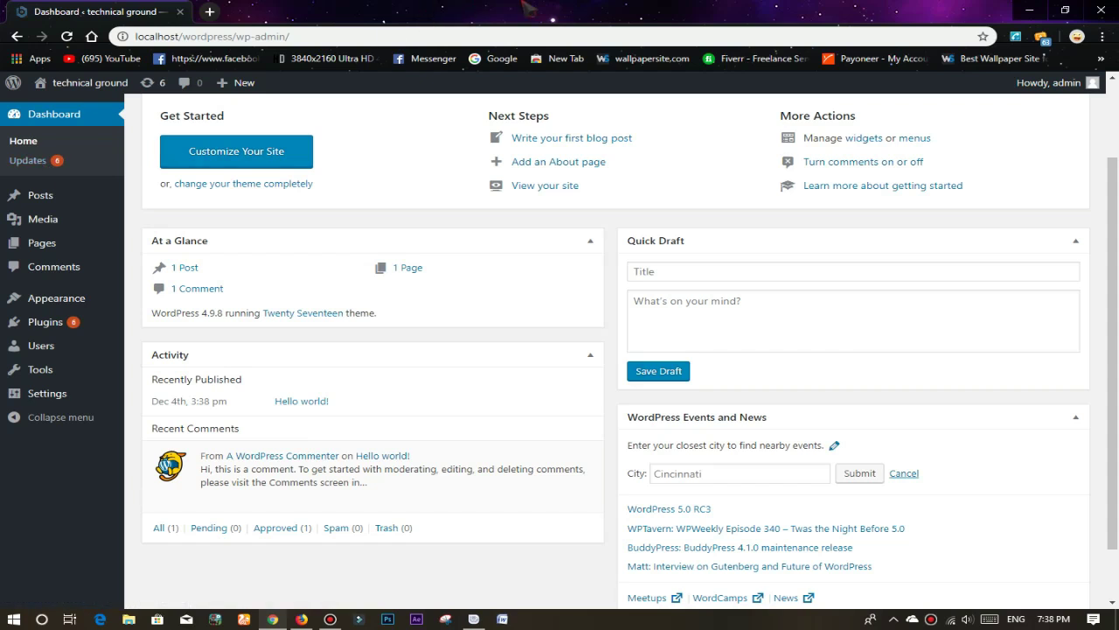
{"action": "mouse_move", "coordinate": [528, 8]}
{"action": "left_click", "coordinate": [699, 8]}
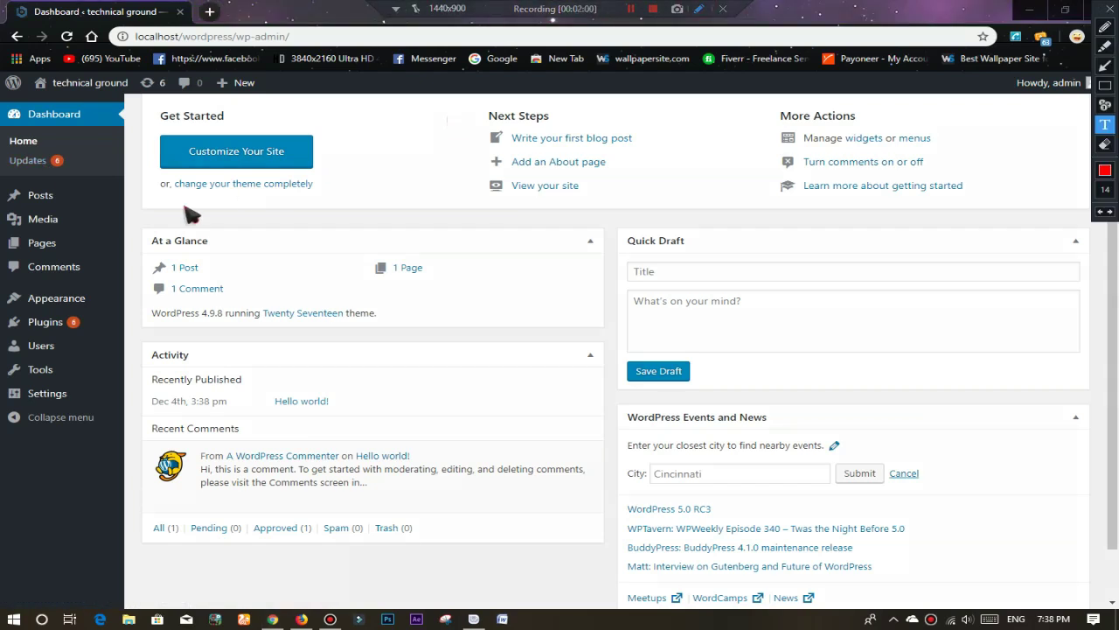
{"action": "left_click", "coordinate": [1106, 85]}
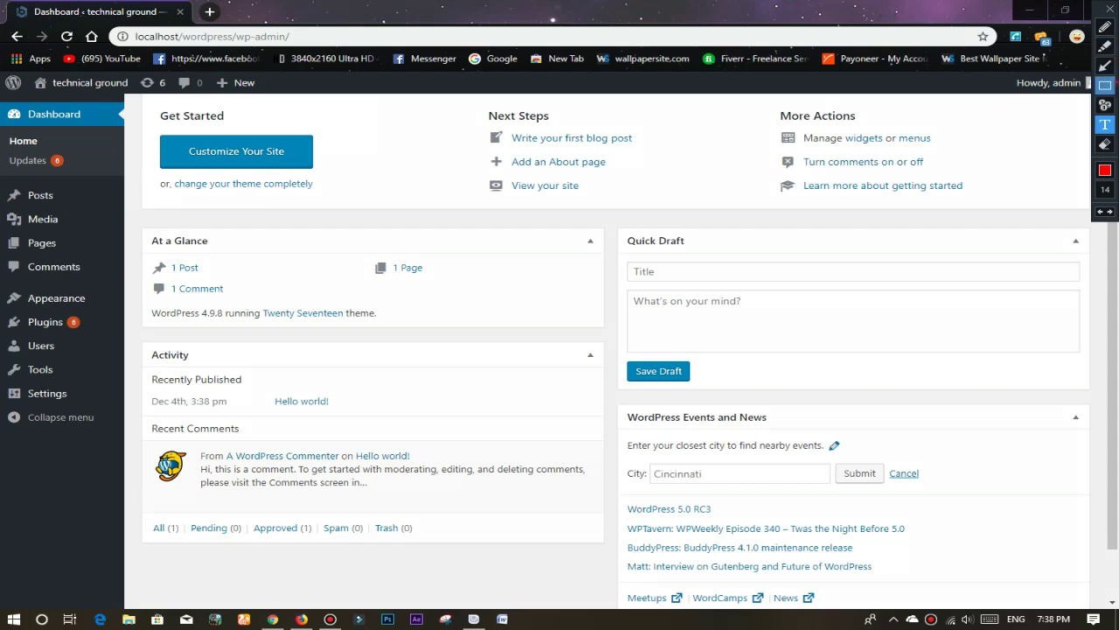
{"action": "mouse_move", "coordinate": [3, 181]}
{"action": "left_mouse_down"}
{"action": "mouse_move", "coordinate": [116, 292]}
{"action": "mouse_move", "coordinate": [110, 284]}
{"action": "left_mouse_up"}
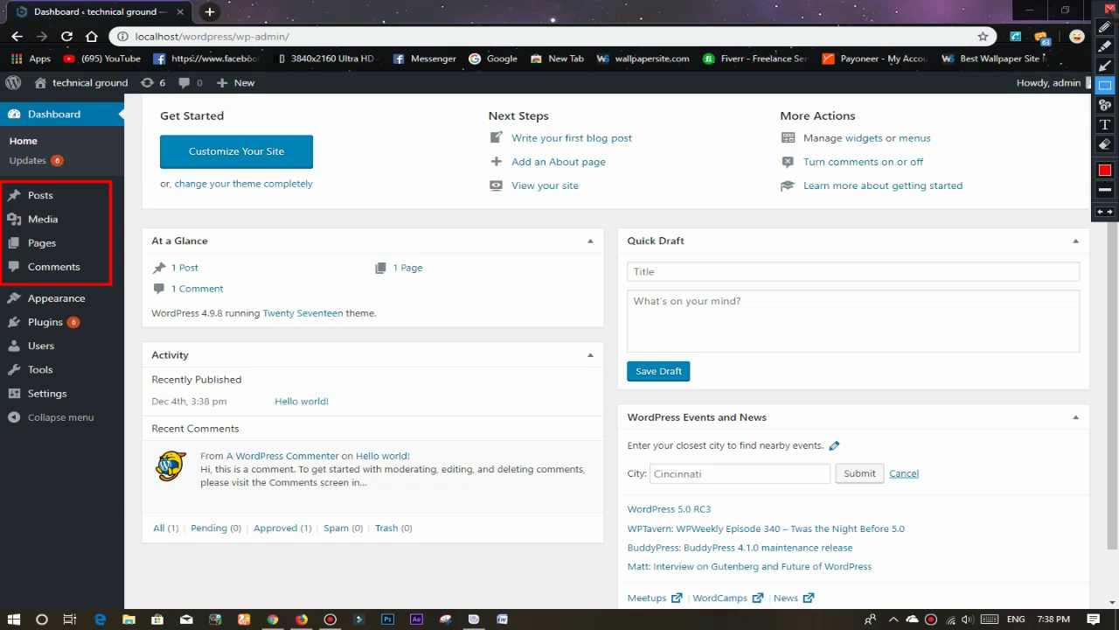
{"action": "key", "text": "Escape"}
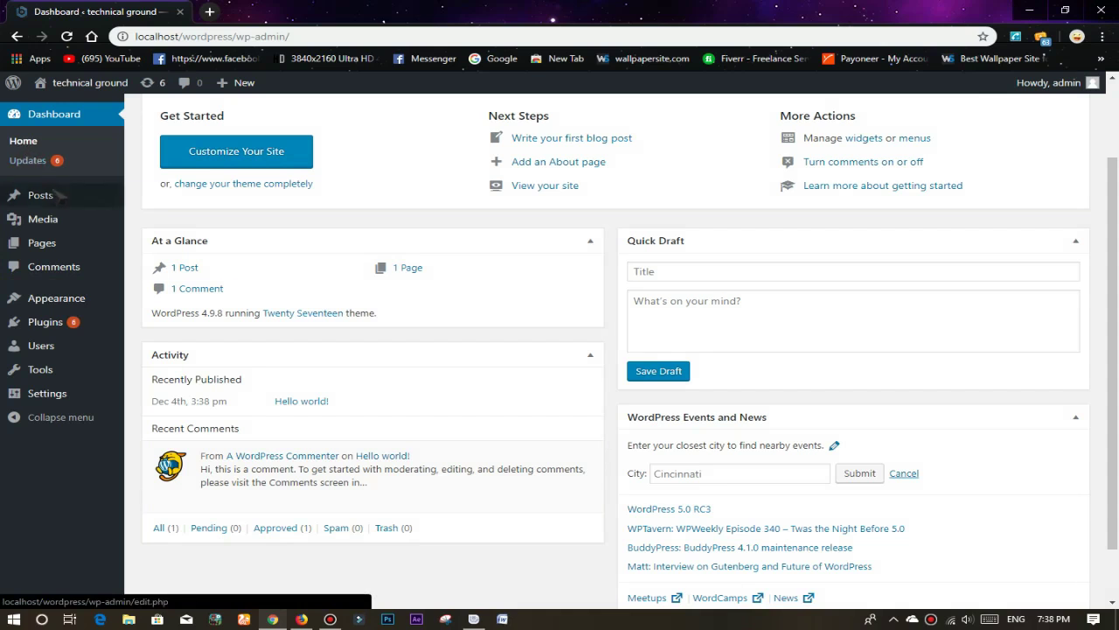
Step: Open the list of all posts in the WordPress admin
{"action": "mouse_move", "coordinate": [59, 199]}
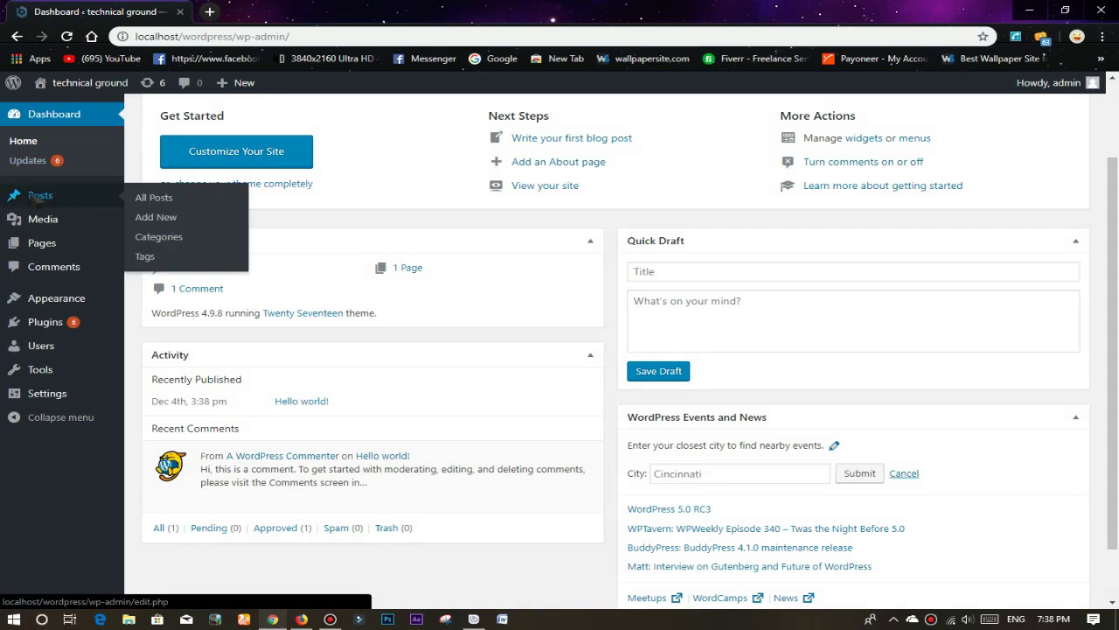
{"action": "left_click", "coordinate": [28, 193]}
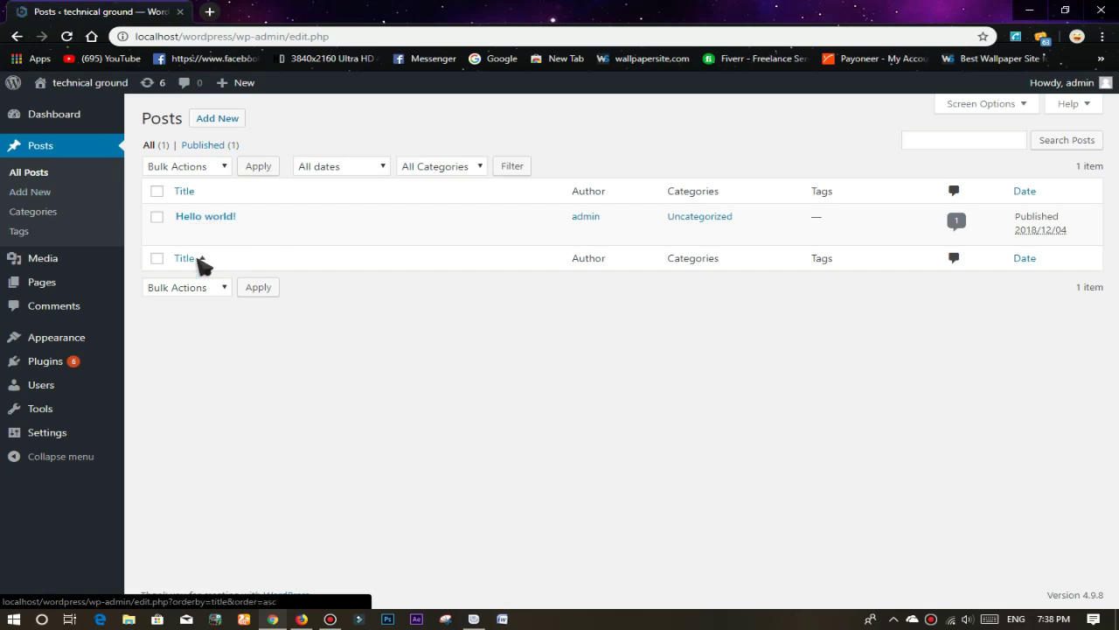
Step: Open the live site in a separate browser tab and look at its Posts section on the front page
{"action": "left_click", "coordinate": [210, 11]}
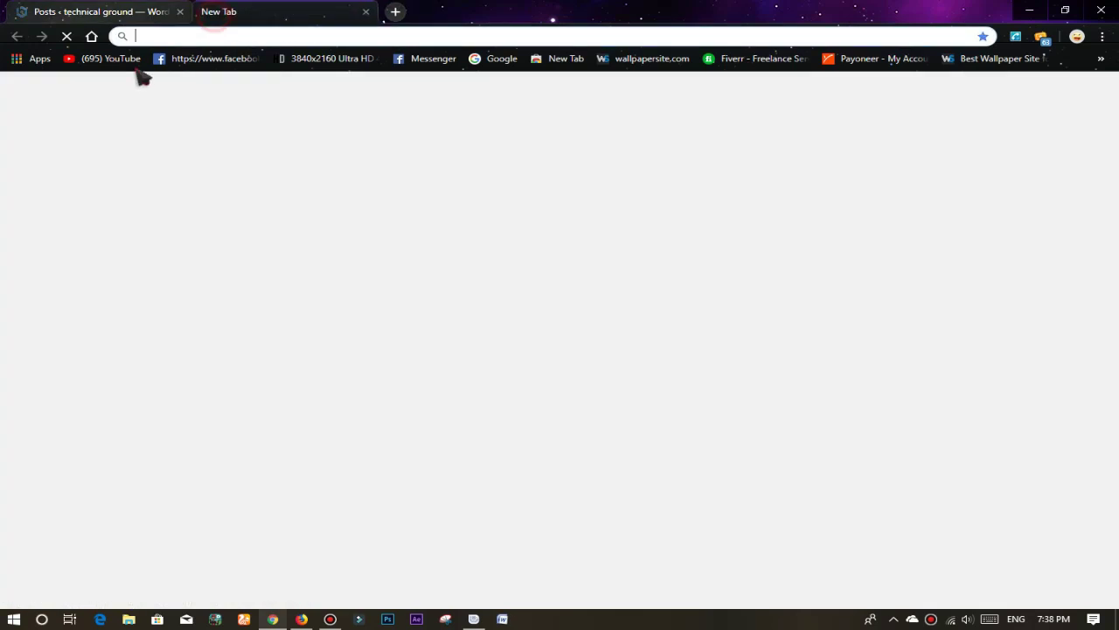
{"action": "left_click", "coordinate": [113, 11]}
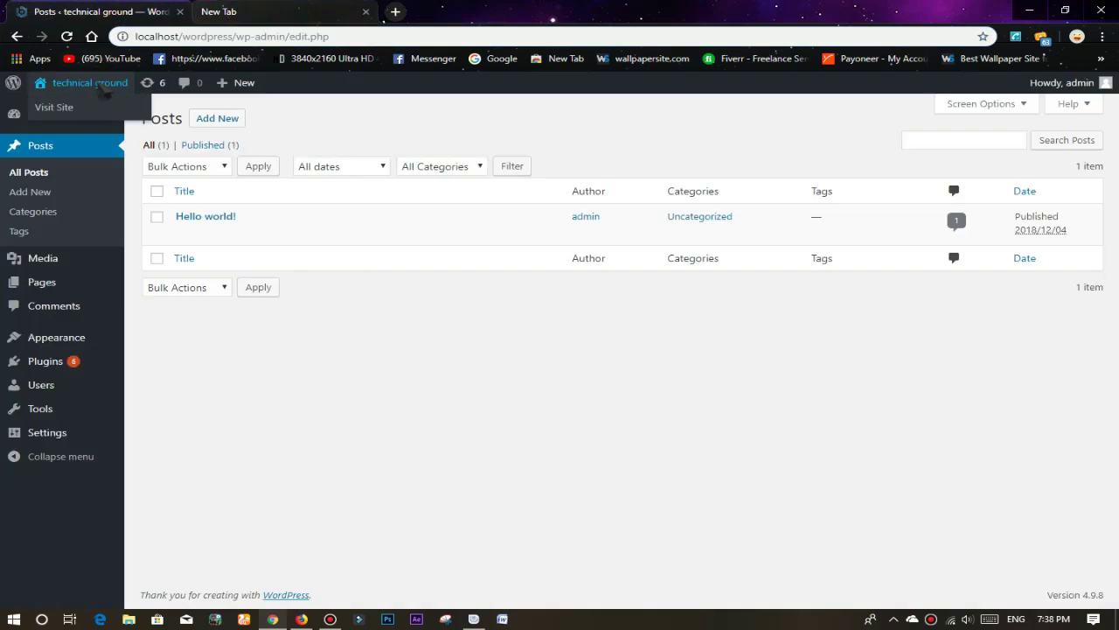
{"action": "left_click_drag", "start_coordinate": [216, 119], "coordinate": [371, 13]}
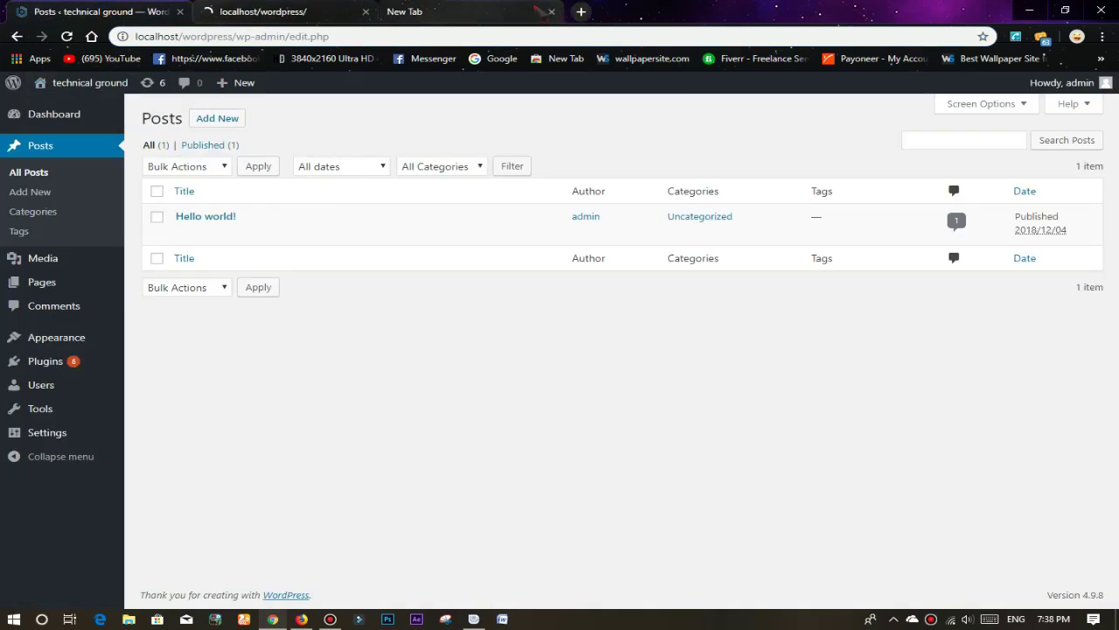
{"action": "left_click", "coordinate": [262, 11]}
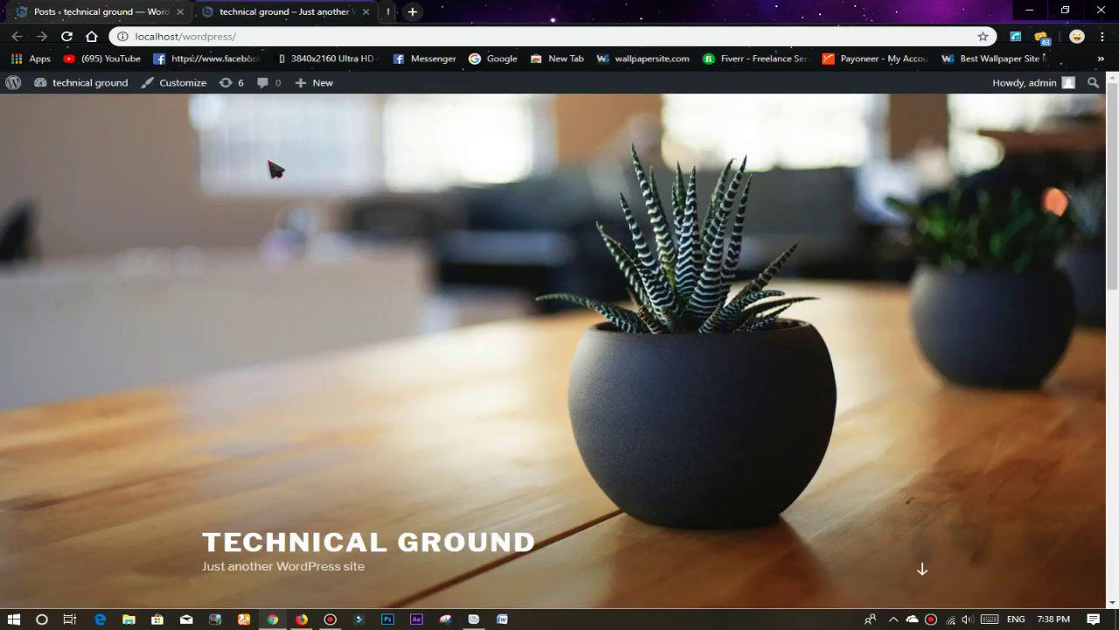
{"action": "scroll", "coordinate": [349, 529], "scroll_direction": "down", "scroll_amount": 3}
{"action": "scroll", "coordinate": [312, 367], "scroll_direction": "down", "scroll_amount": 2}
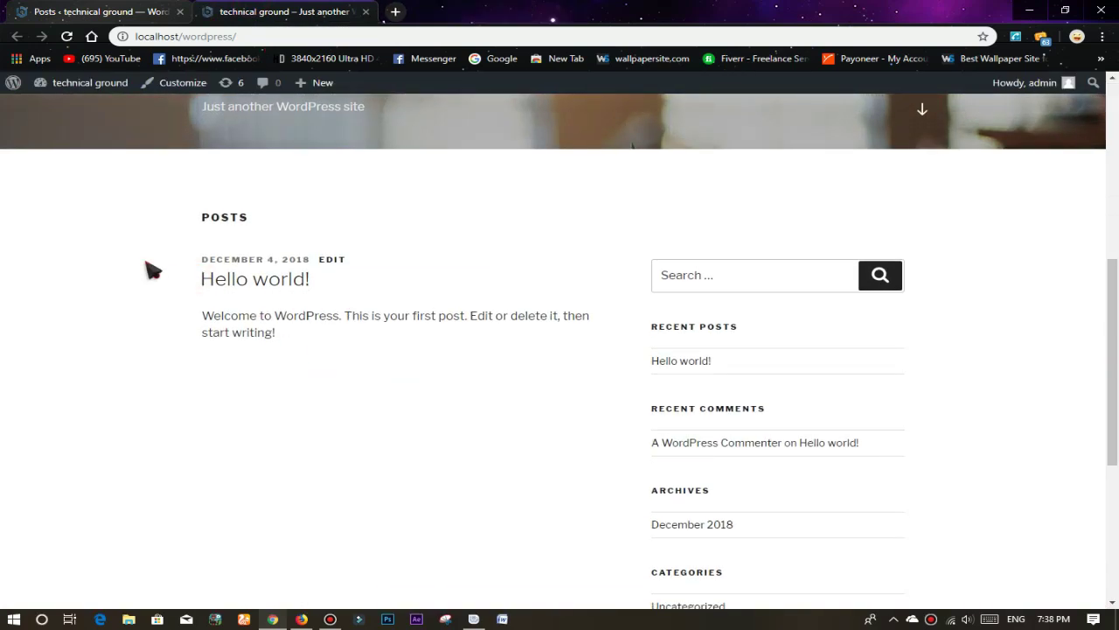
{"action": "left_click", "coordinate": [235, 260]}
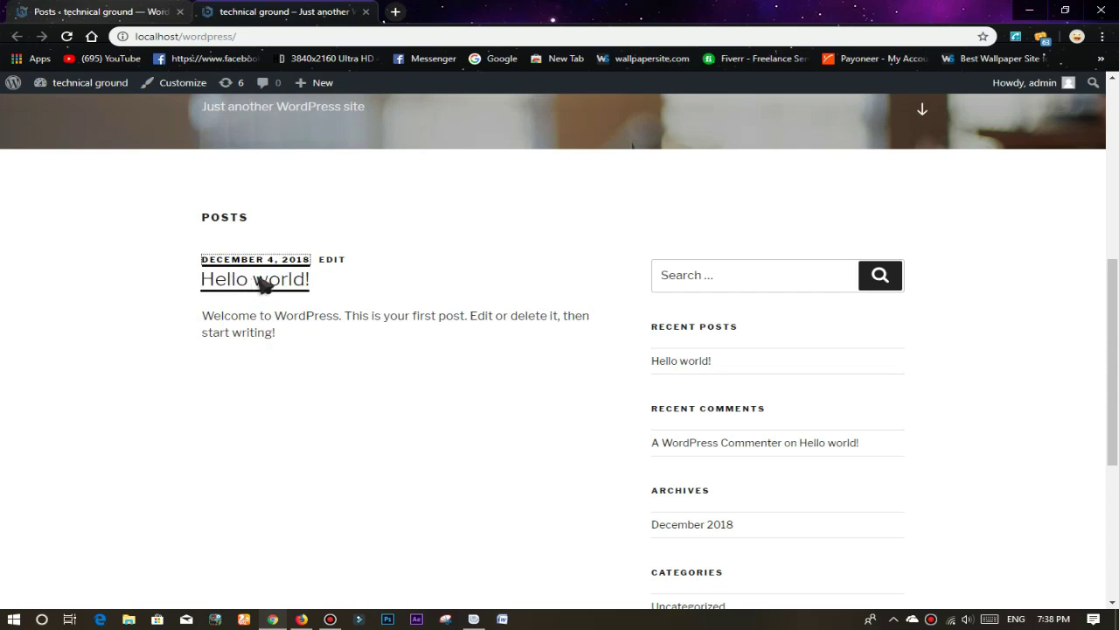
Step: Return to the admin posts list and move the "Hello world!" post to the trash with a bulk action
{"action": "left_click", "coordinate": [64, 12]}
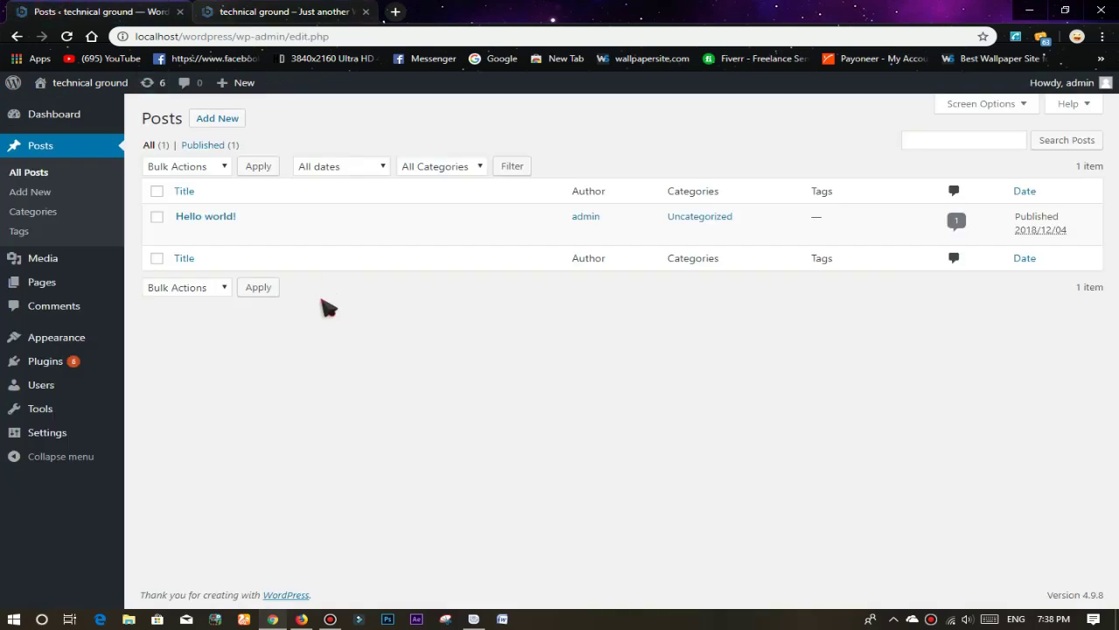
{"action": "left_click", "coordinate": [158, 217]}
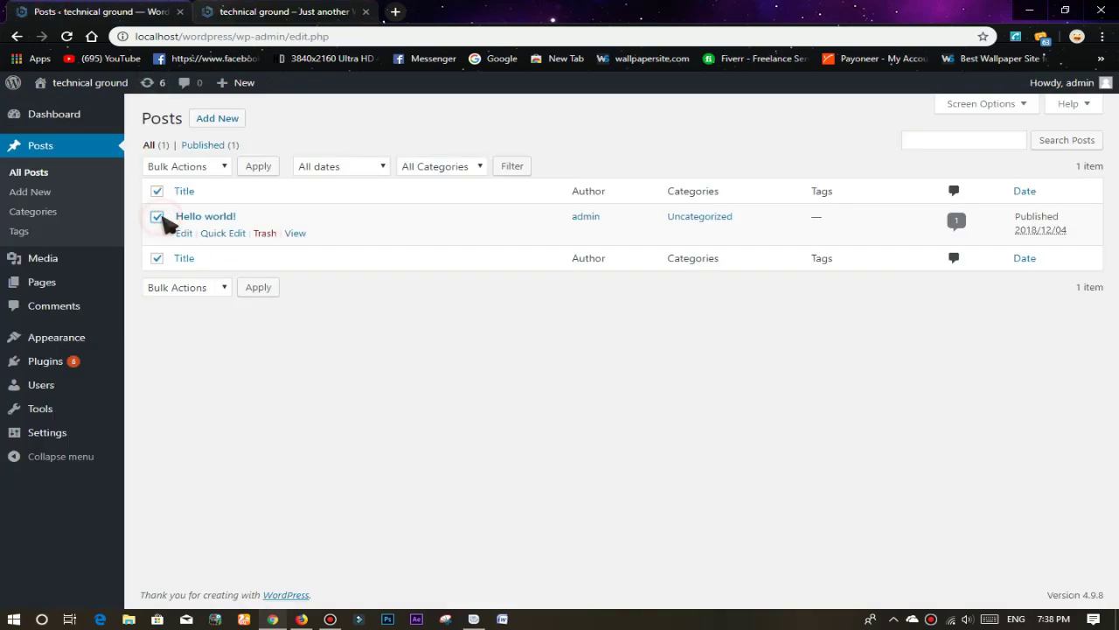
{"action": "left_click", "coordinate": [226, 167]}
{"action": "left_click", "coordinate": [297, 415]}
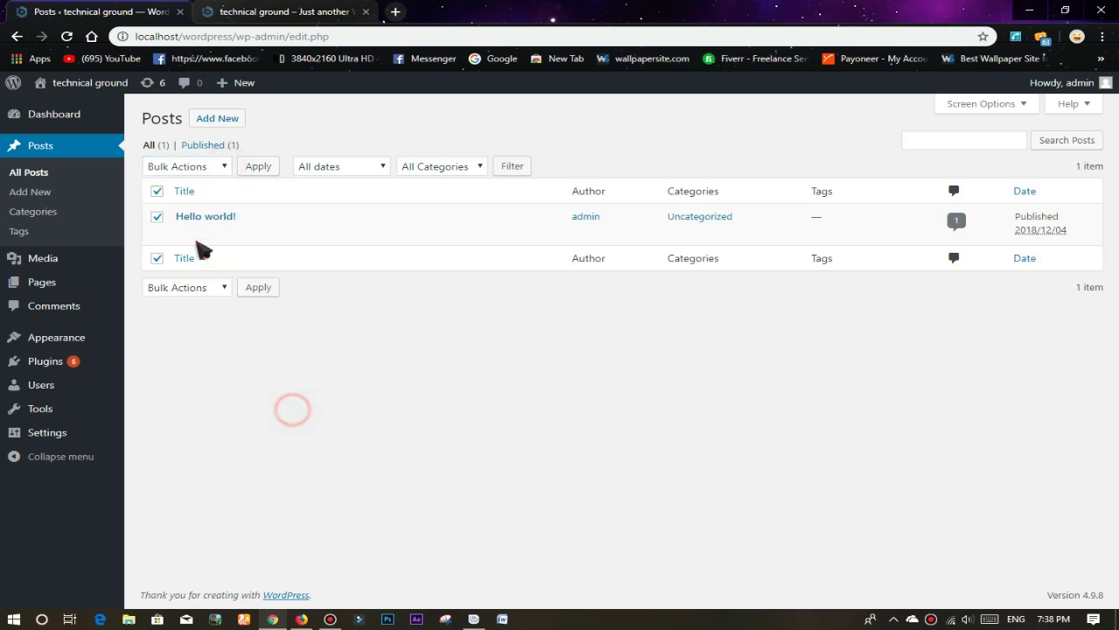
{"action": "left_click", "coordinate": [203, 167]}
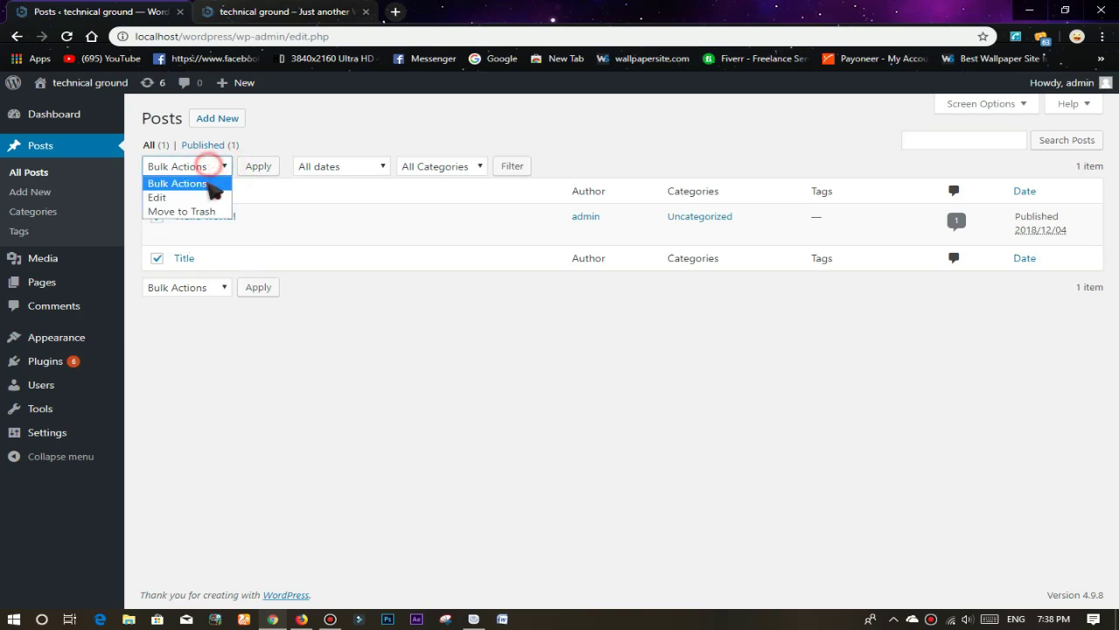
{"action": "left_click", "coordinate": [208, 212]}
{"action": "left_click", "coordinate": [259, 166]}
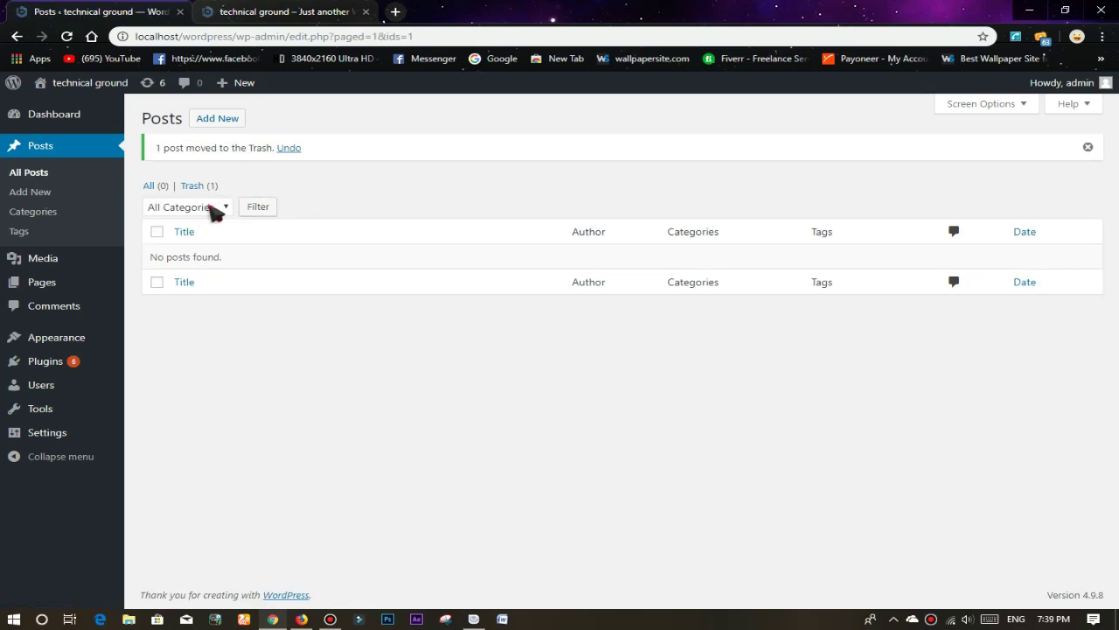
Step: Reload the live site and check its Posts section after the "Hello world!" post's removal
{"action": "left_click", "coordinate": [284, 10]}
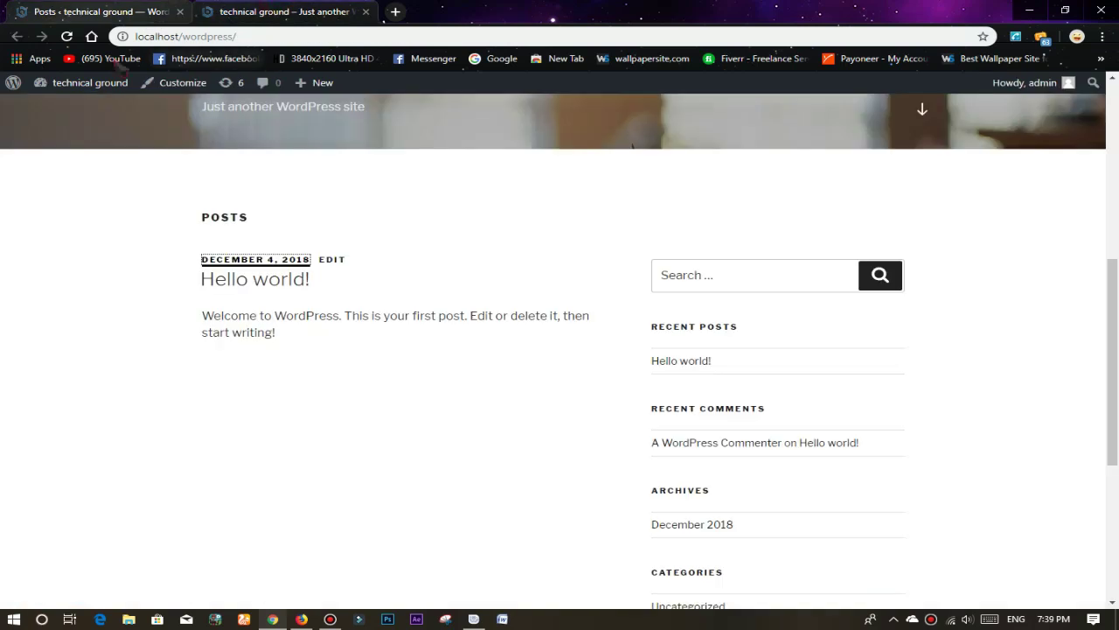
{"action": "left_click", "coordinate": [61, 37]}
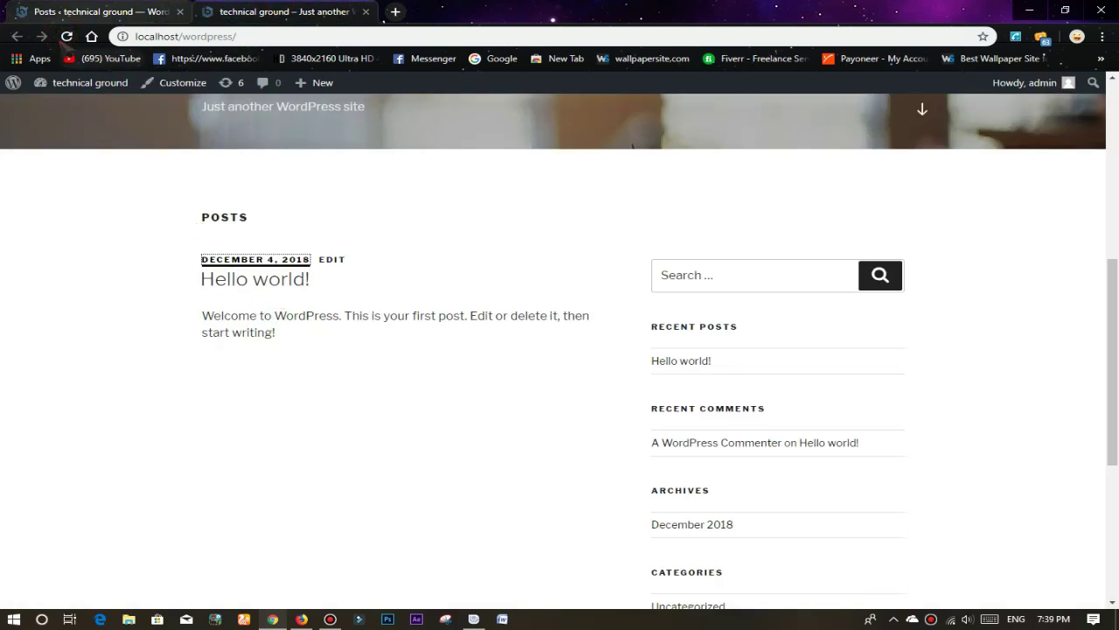
{"action": "left_click", "coordinate": [67, 36]}
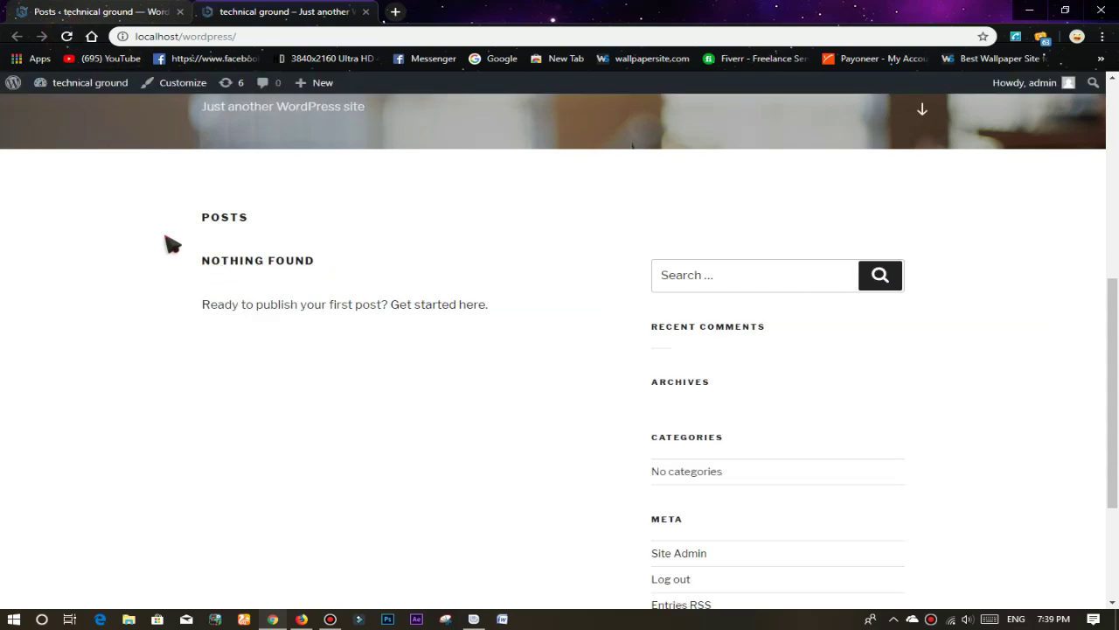
{"action": "left_click_drag", "start_coordinate": [152, 198], "coordinate": [421, 373]}
{"action": "left_click", "coordinate": [421, 374]}
{"action": "left_click", "coordinate": [247, 270]}
Step: Create and publish a new post titled "Example" with the body text "Hello friends How are you"
{"action": "left_click", "coordinate": [98, 11]}
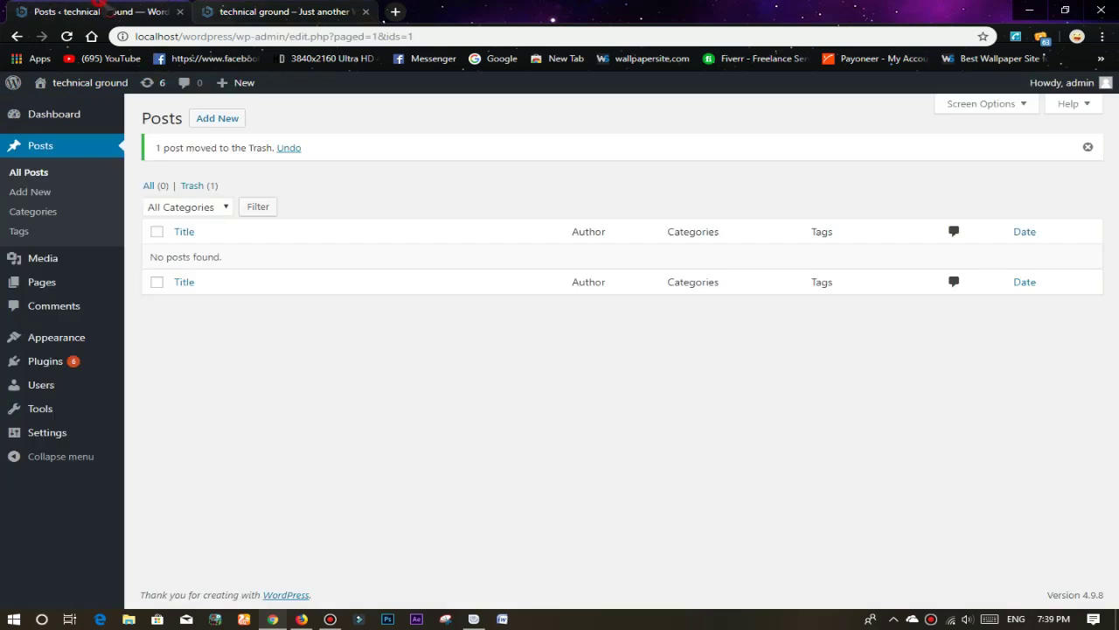
{"action": "left_click", "coordinate": [224, 122]}
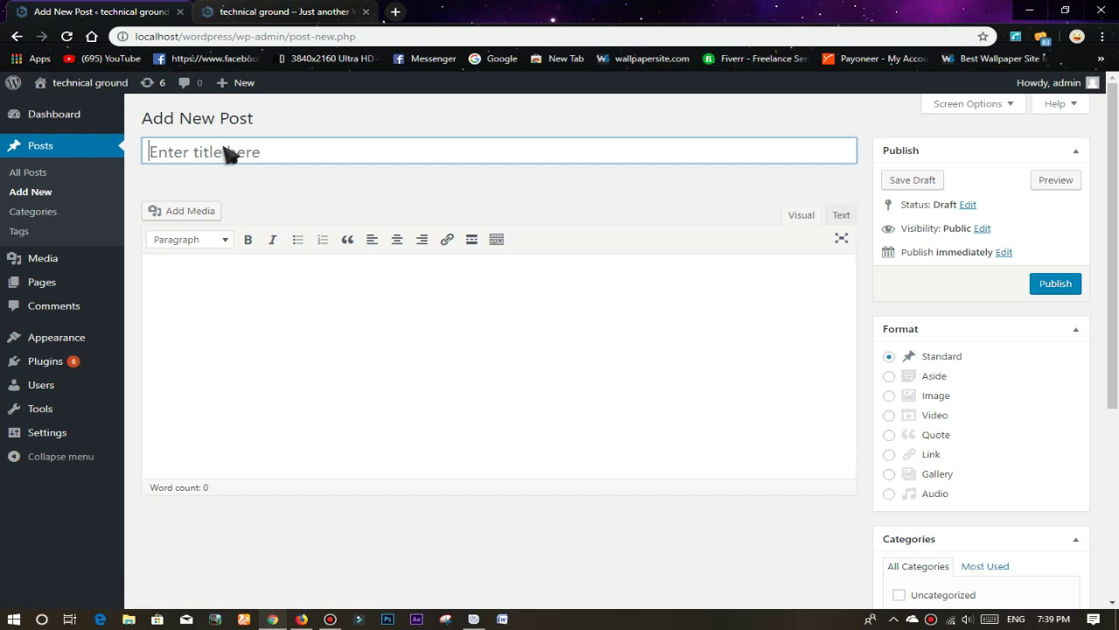
{"action": "left_click", "coordinate": [226, 153]}
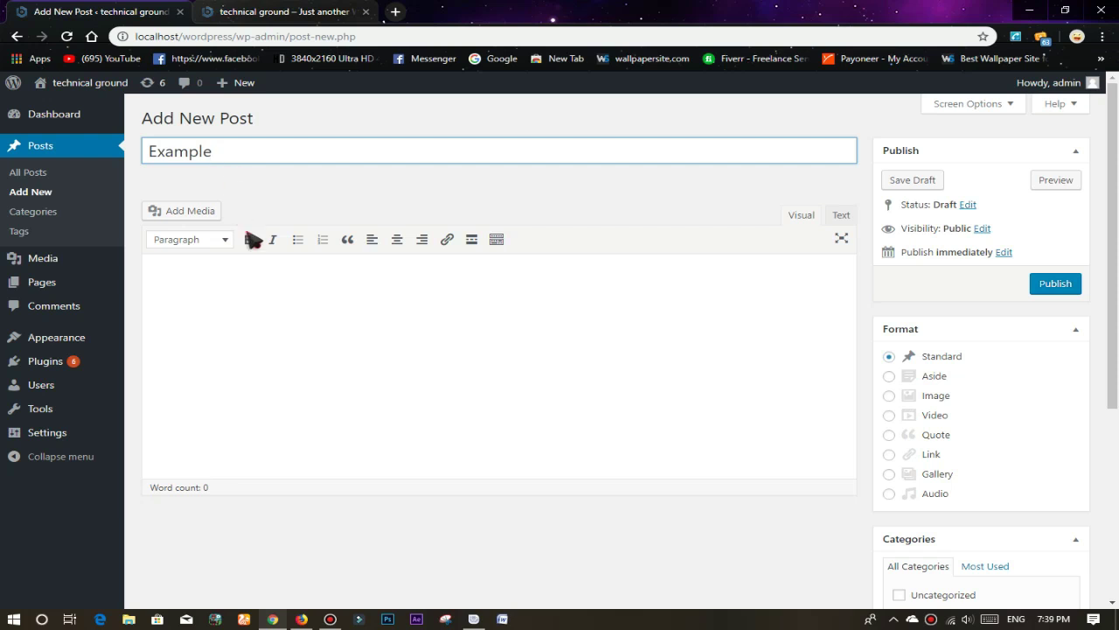
{"action": "left_click", "coordinate": [280, 298]}
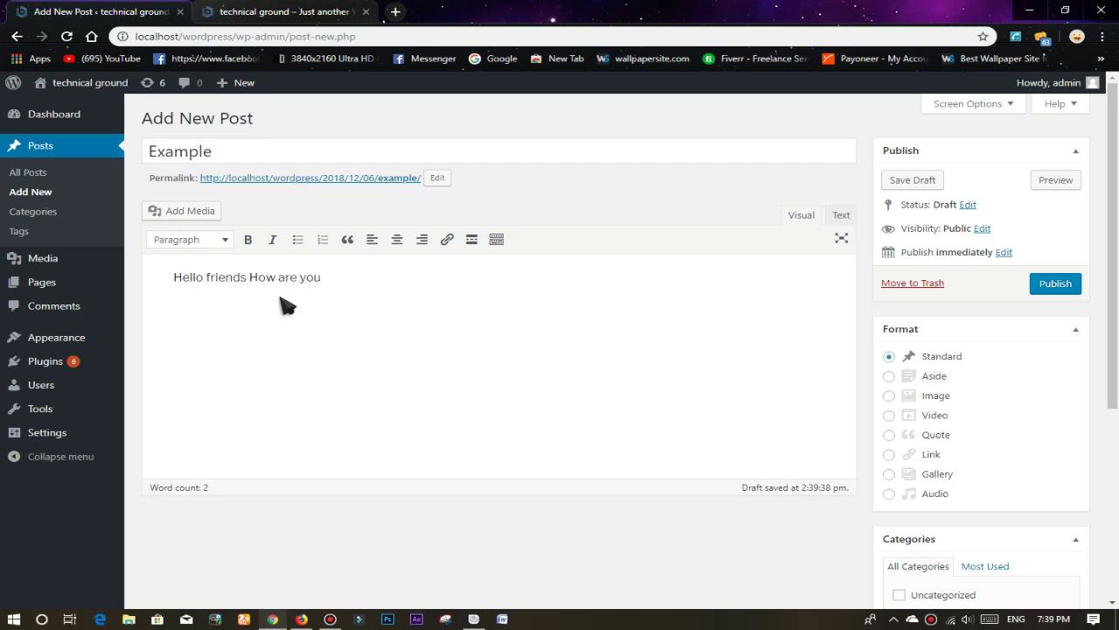
{"action": "left_click", "coordinate": [1068, 291]}
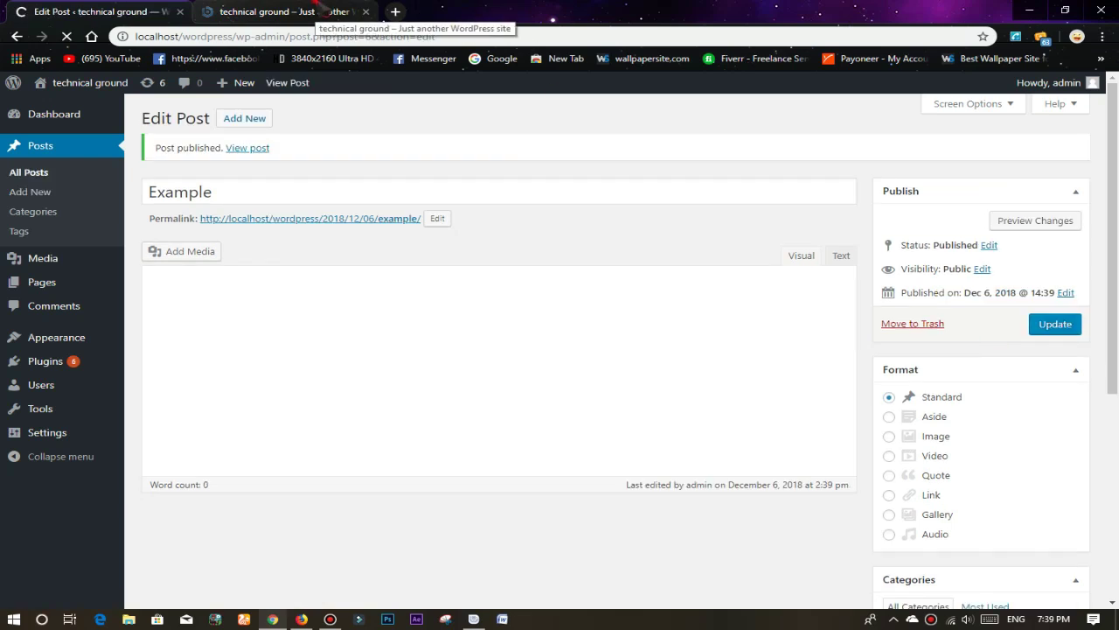
Step: Reload the live site and check the new "Example" post in its Posts section
{"action": "left_click", "coordinate": [322, 10]}
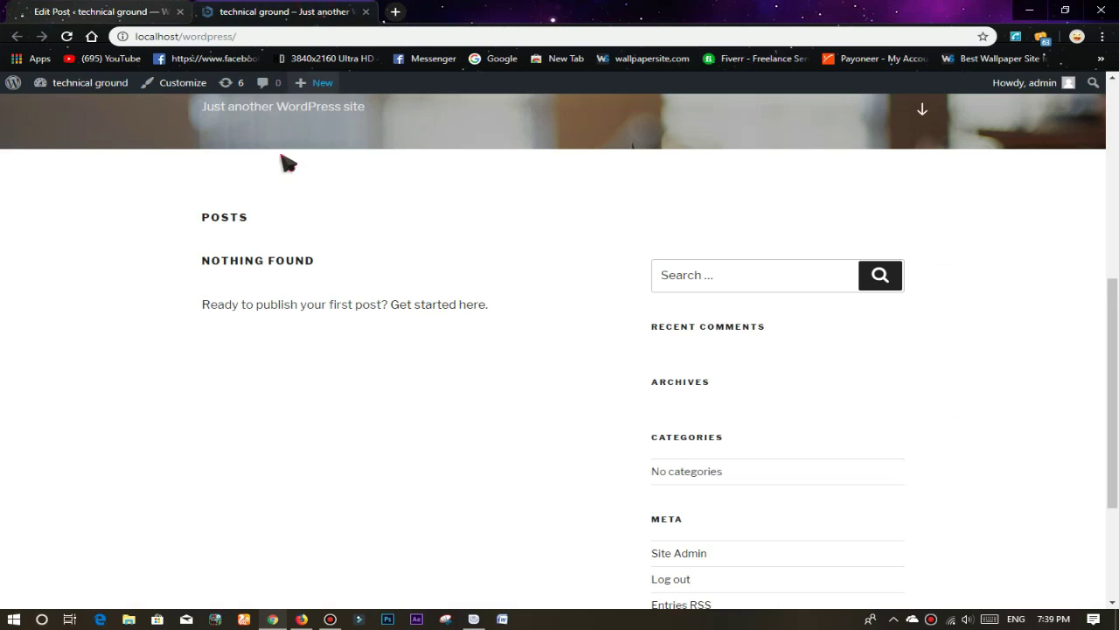
{"action": "left_click", "coordinate": [66, 36]}
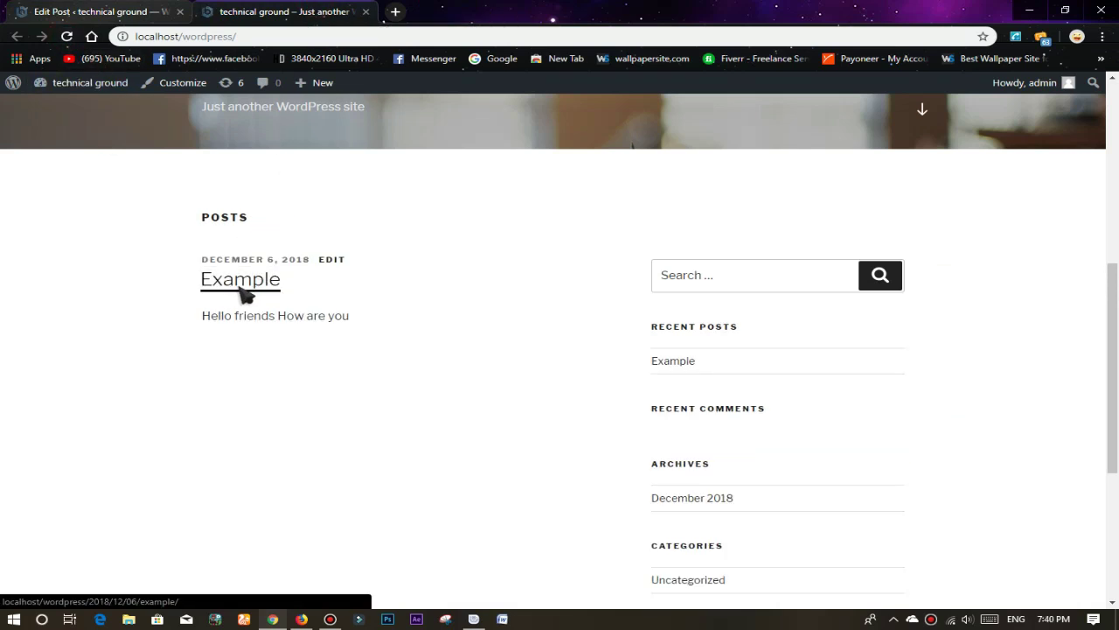
{"action": "left_click", "coordinate": [186, 322]}
{"action": "left_click", "coordinate": [381, 343]}
{"action": "left_click_drag", "start_coordinate": [200, 306], "coordinate": [195, 259]}
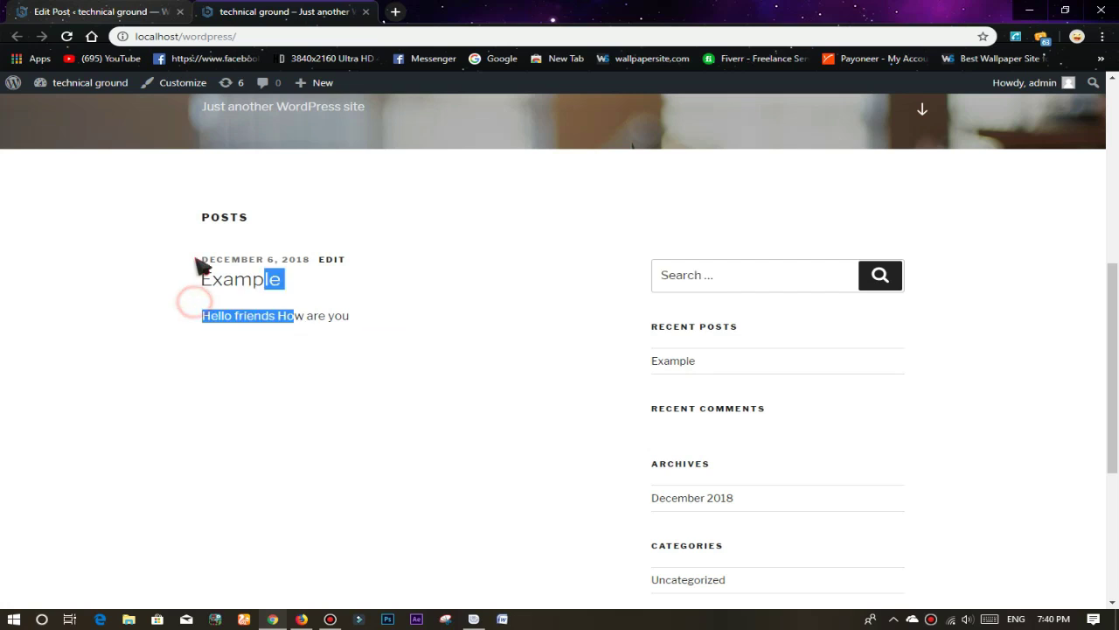
{"action": "left_click", "coordinate": [232, 280]}
Step: Return to the post editor and examine the status, visibility and publish date options without changing them
{"action": "left_click", "coordinate": [140, 12]}
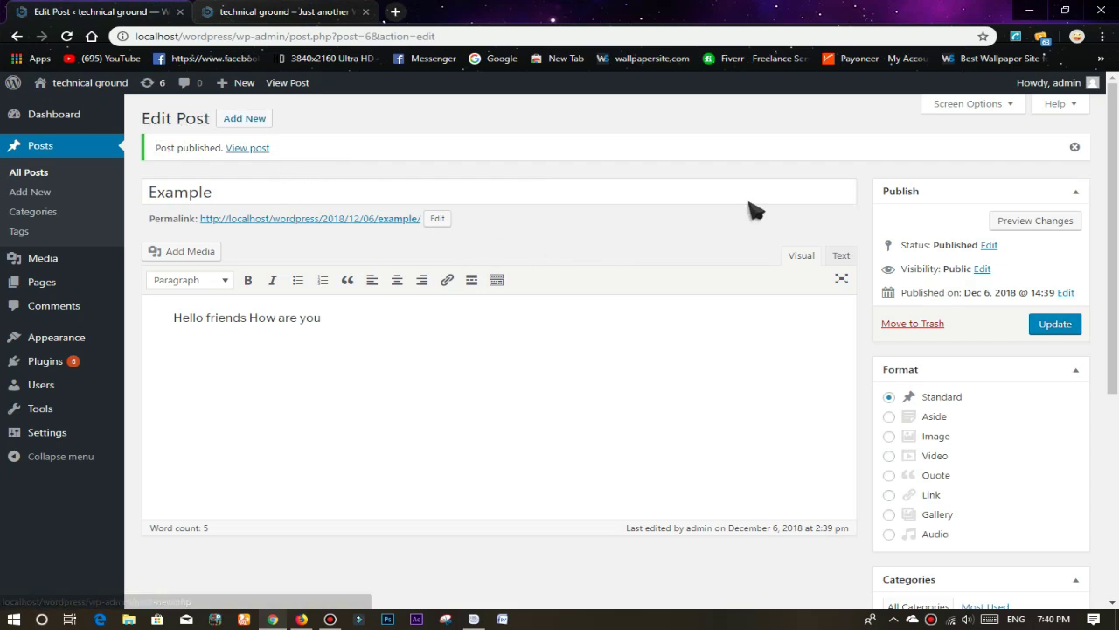
{"action": "left_click", "coordinate": [989, 248]}
{"action": "left_click", "coordinate": [969, 269]}
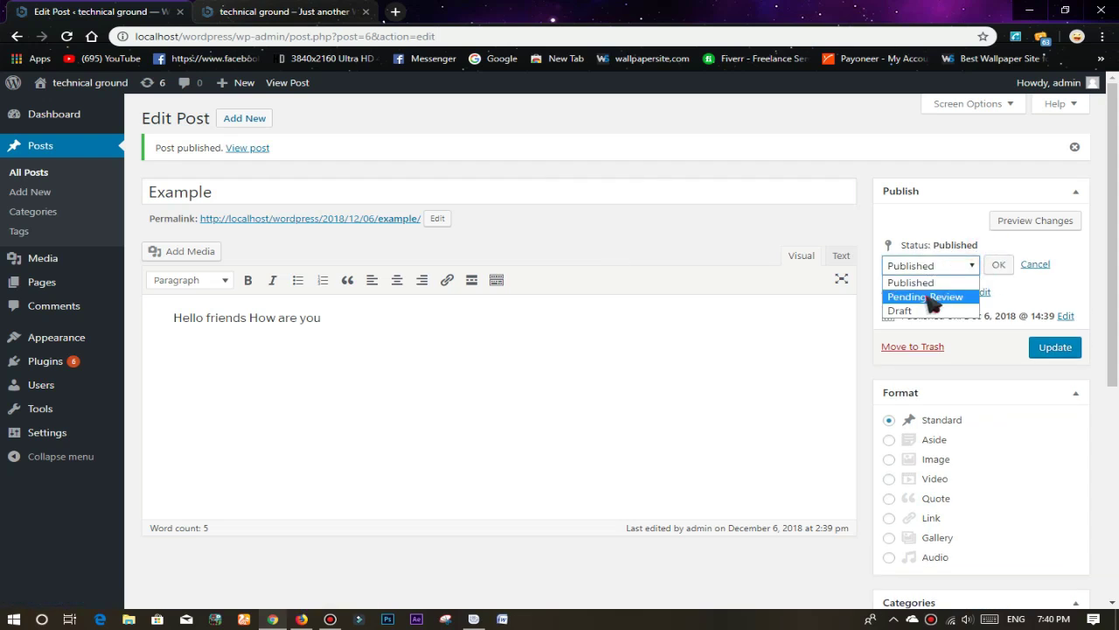
{"action": "left_click", "coordinate": [973, 265]}
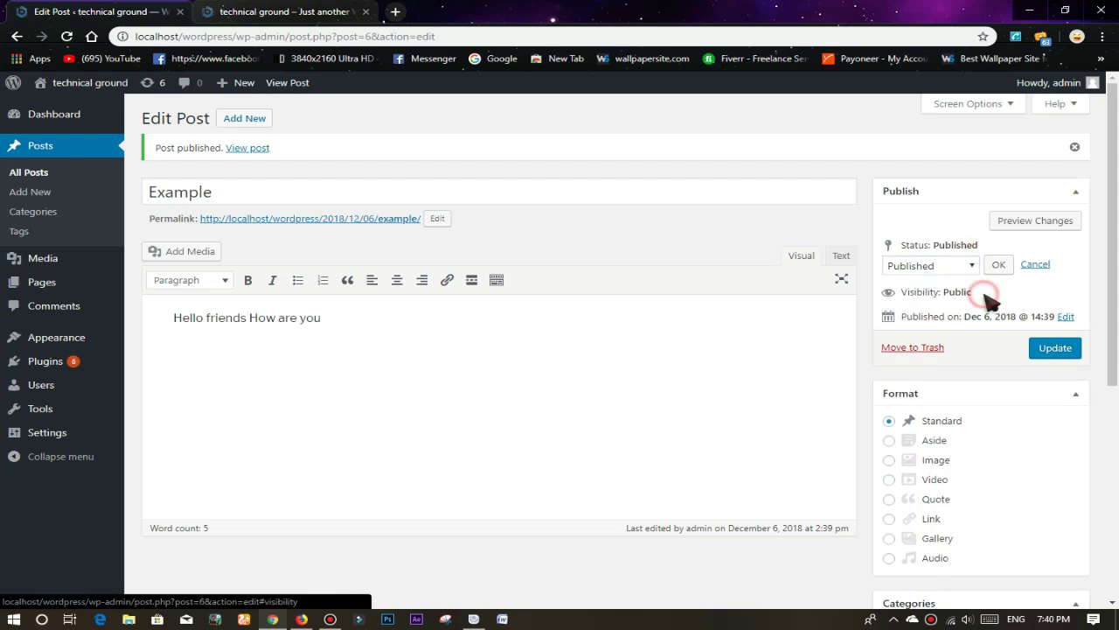
{"action": "left_click", "coordinate": [982, 292]}
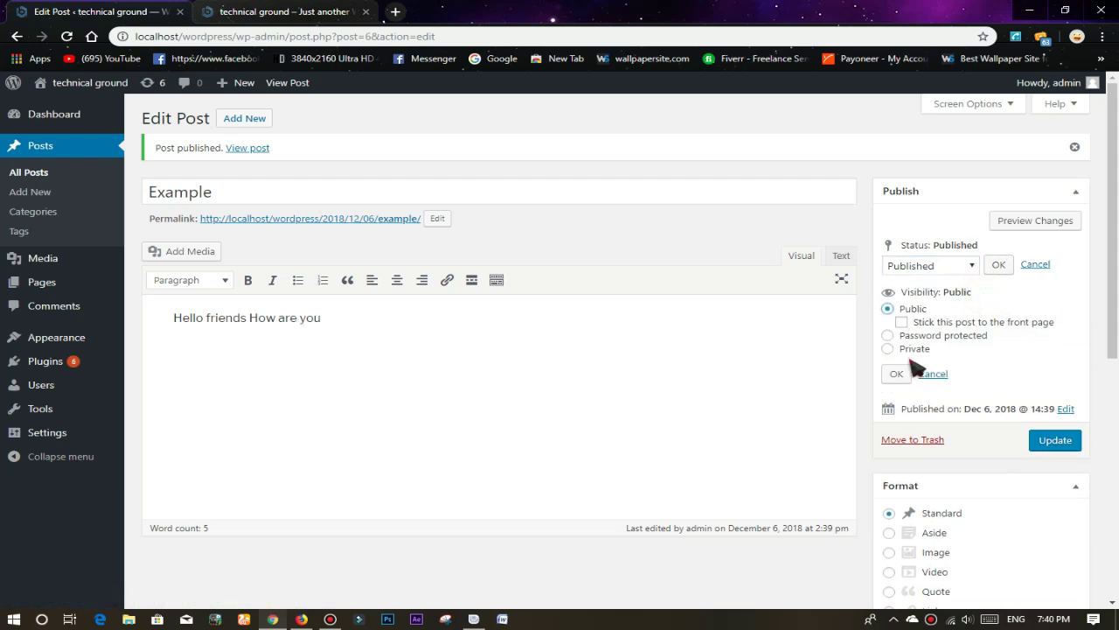
{"action": "scroll", "coordinate": [1032, 323], "scroll_direction": "down", "scroll_amount": 2}
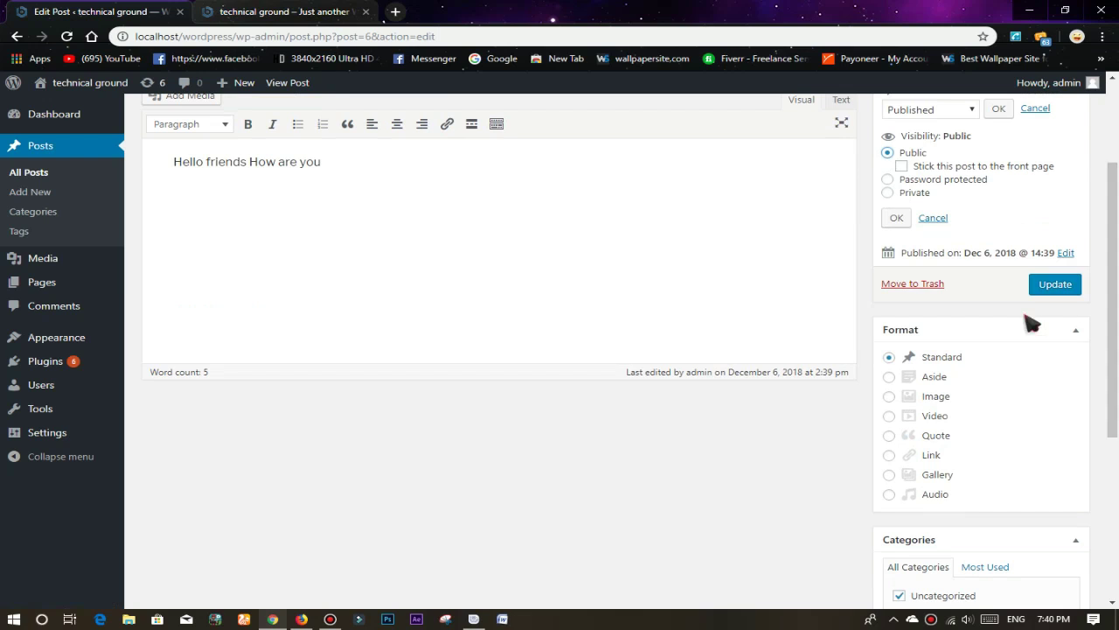
{"action": "left_click", "coordinate": [1066, 252]}
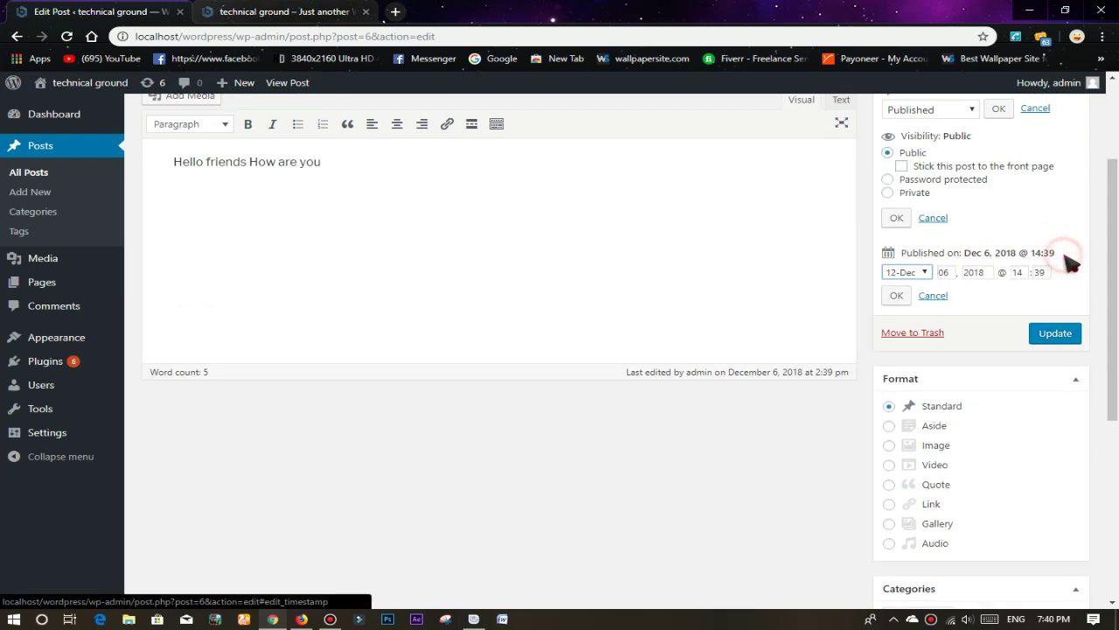
{"action": "left_click", "coordinate": [935, 298]}
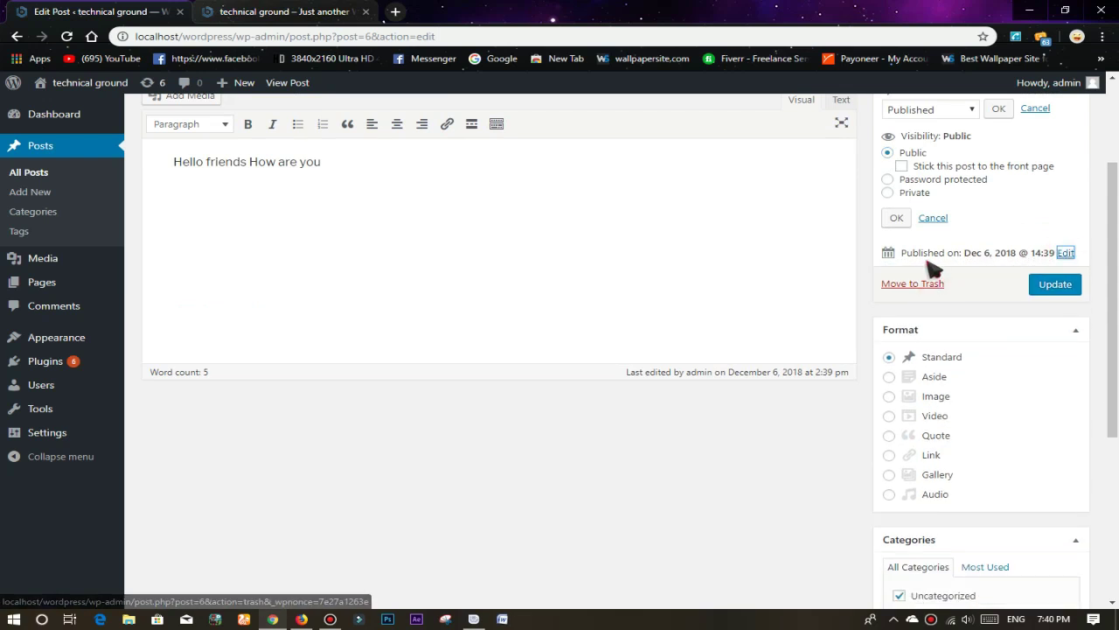
Step: Set the post's format to Image and remove it from the Uncategorized category
{"action": "scroll", "coordinate": [1113, 262], "scroll_direction": "down", "scroll_amount": 1}
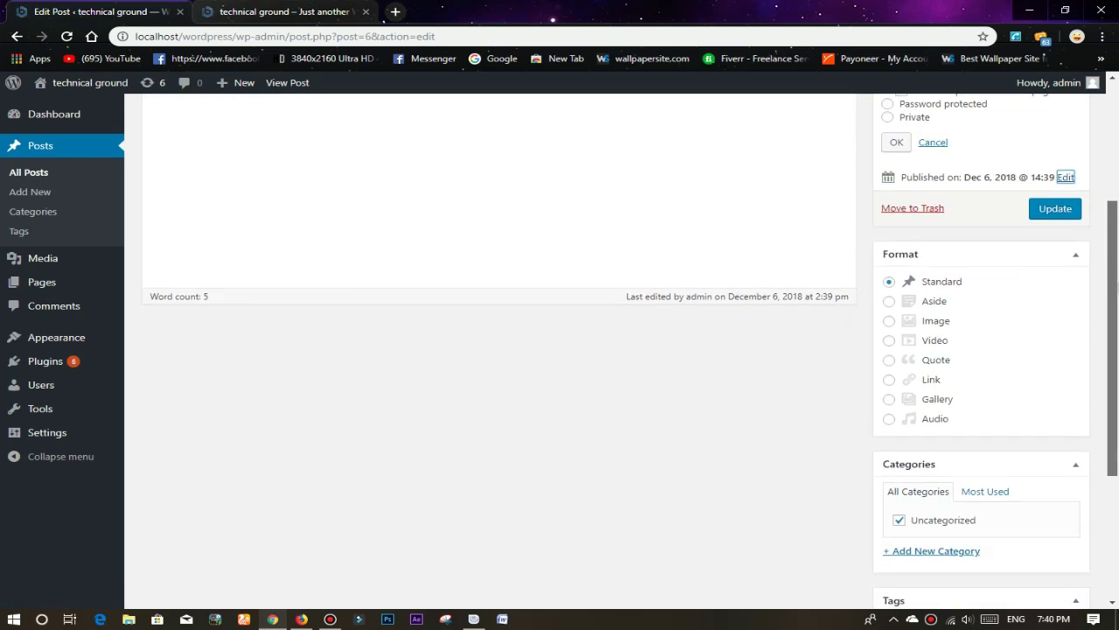
{"action": "scroll", "coordinate": [1113, 263], "scroll_direction": "down", "scroll_amount": 1}
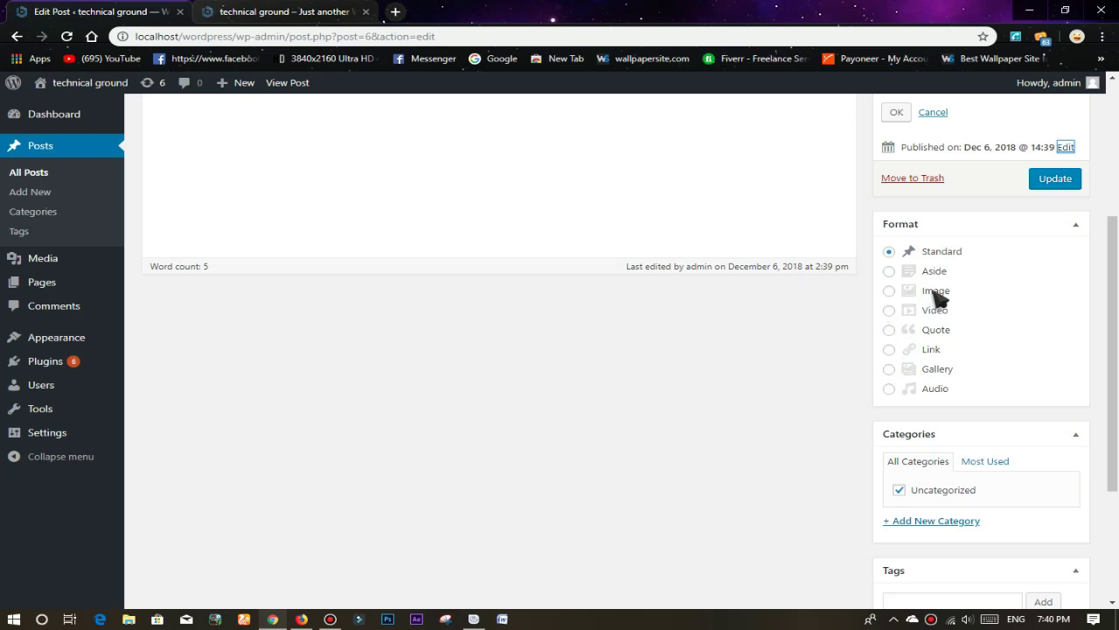
{"action": "left_click", "coordinate": [891, 290]}
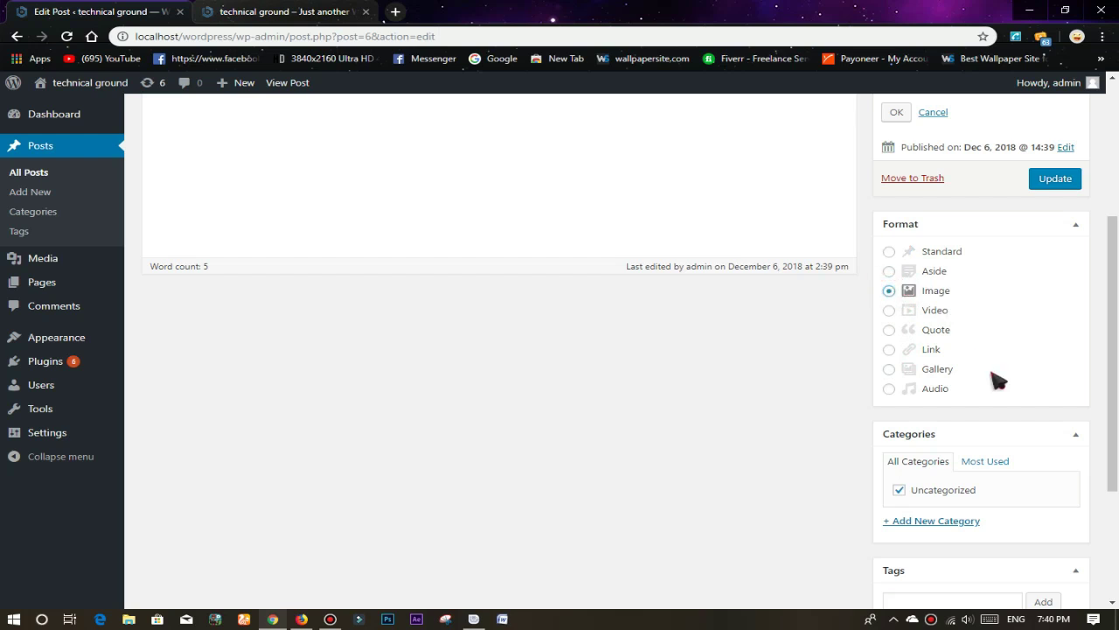
{"action": "left_click", "coordinate": [988, 464]}
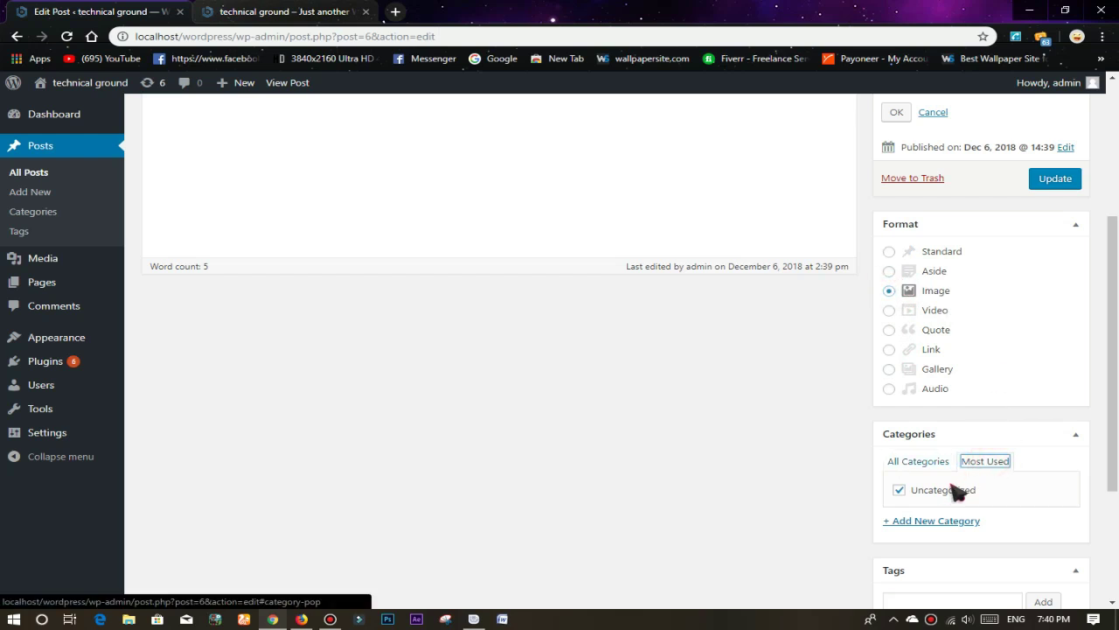
{"action": "left_click", "coordinate": [899, 490]}
{"action": "left_click", "coordinate": [914, 461]}
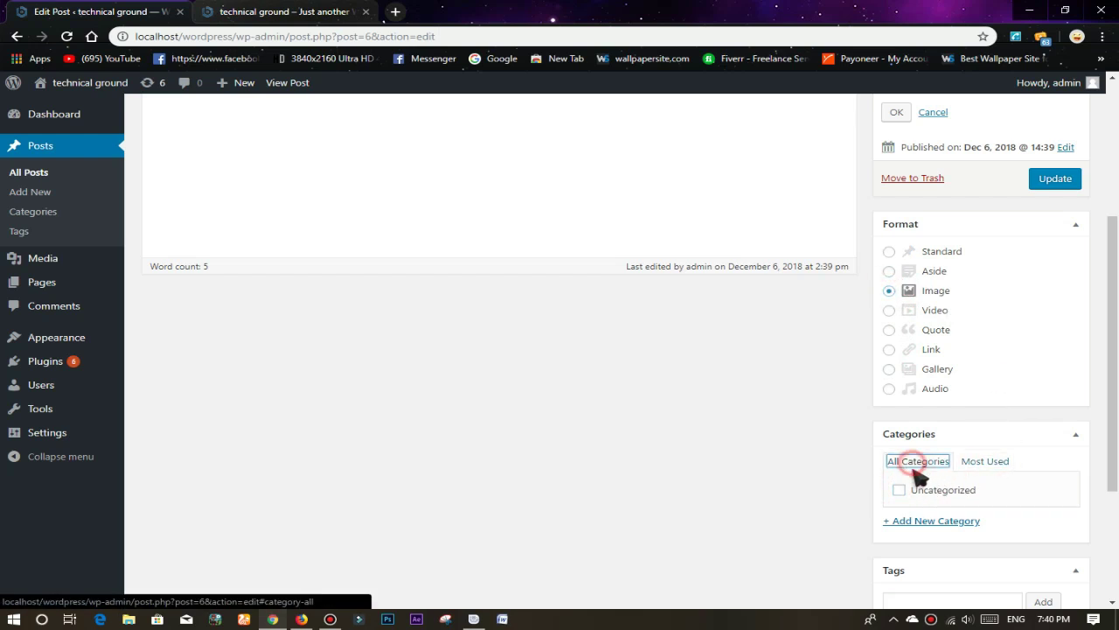
Step: Switch to the live site and look at the Categories section of its front page sidebar
{"action": "left_click_drag", "start_coordinate": [1112, 350], "coordinate": [1113, 398]}
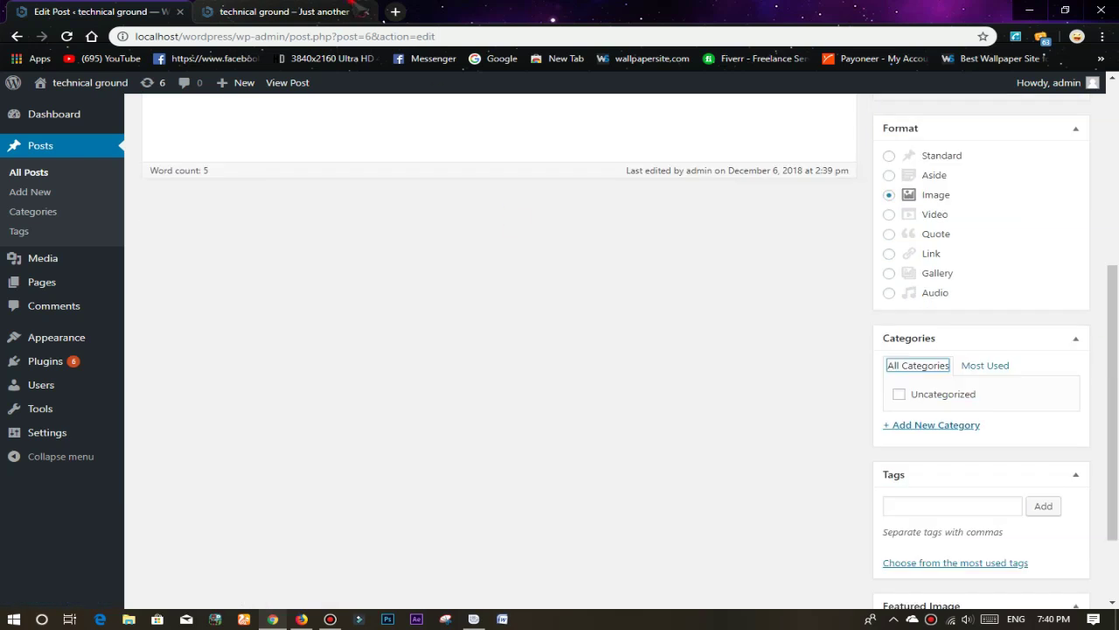
{"action": "left_click", "coordinate": [350, 12]}
{"action": "left_click", "coordinate": [272, 346]}
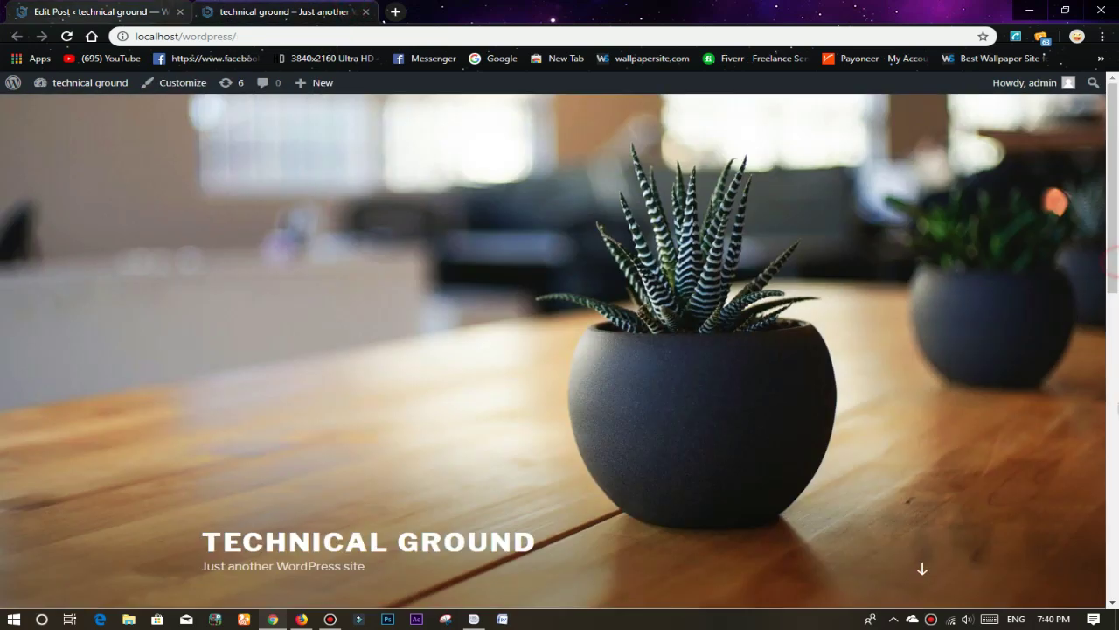
{"action": "left_click", "coordinate": [1112, 215]}
{"action": "scroll", "coordinate": [1113, 214], "scroll_direction": "down", "scroll_amount": 1}
{"action": "left_click_drag", "start_coordinate": [1112, 214], "coordinate": [1114, 593]}
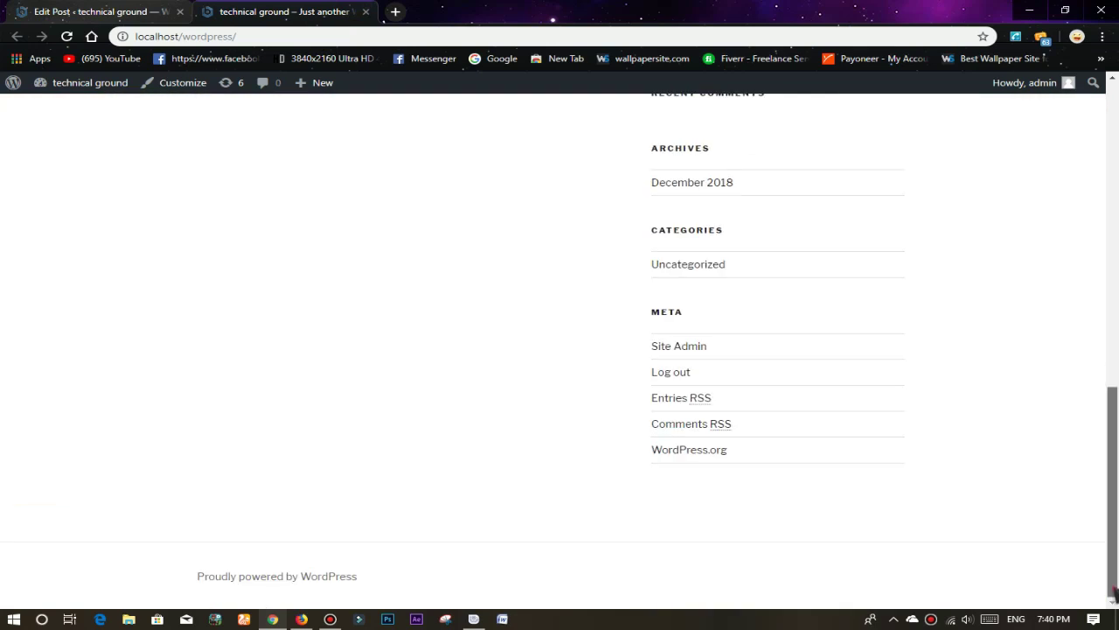
{"action": "scroll", "coordinate": [1115, 595], "scroll_direction": "up", "scroll_amount": 3}
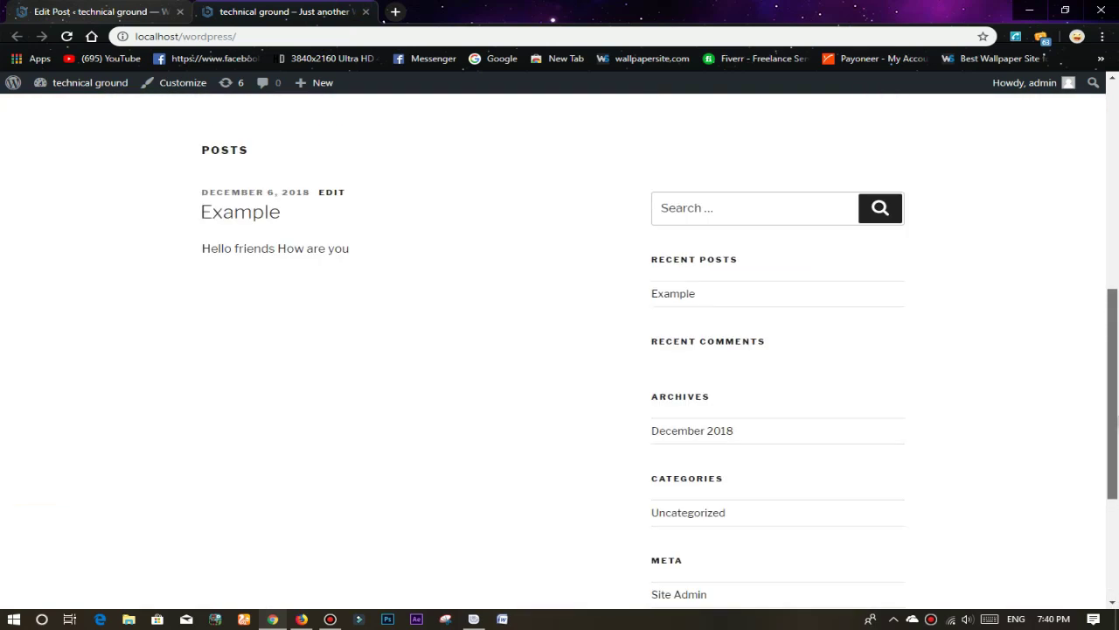
{"action": "left_click_drag", "start_coordinate": [632, 505], "coordinate": [719, 509]}
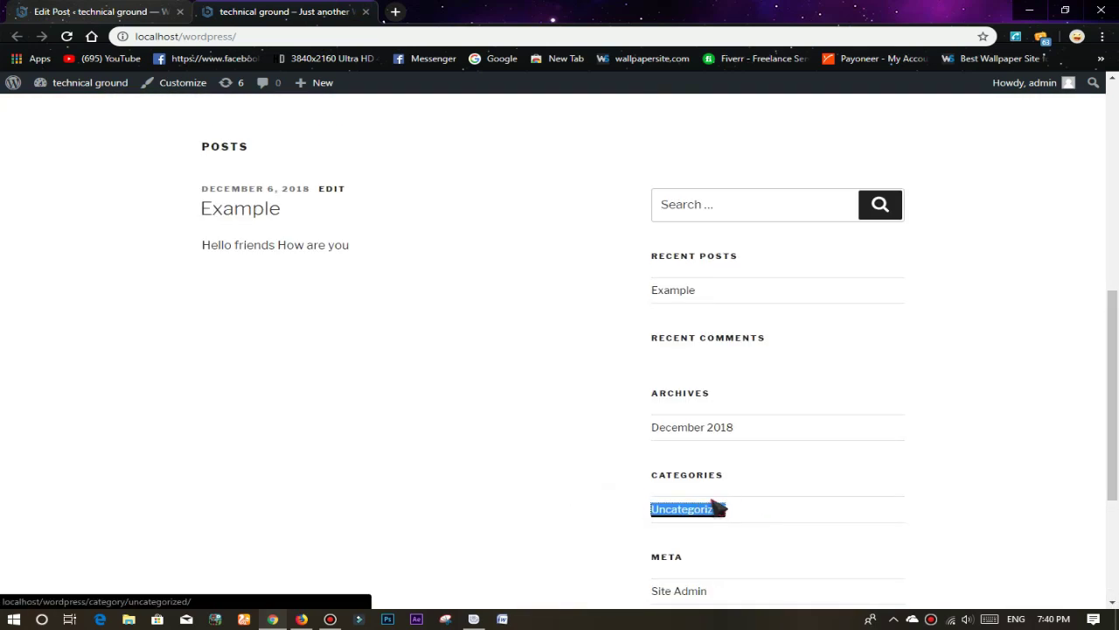
Step: Return to the post editor, add a new category named "tg" to the post and update the post
{"action": "left_click", "coordinate": [100, 11]}
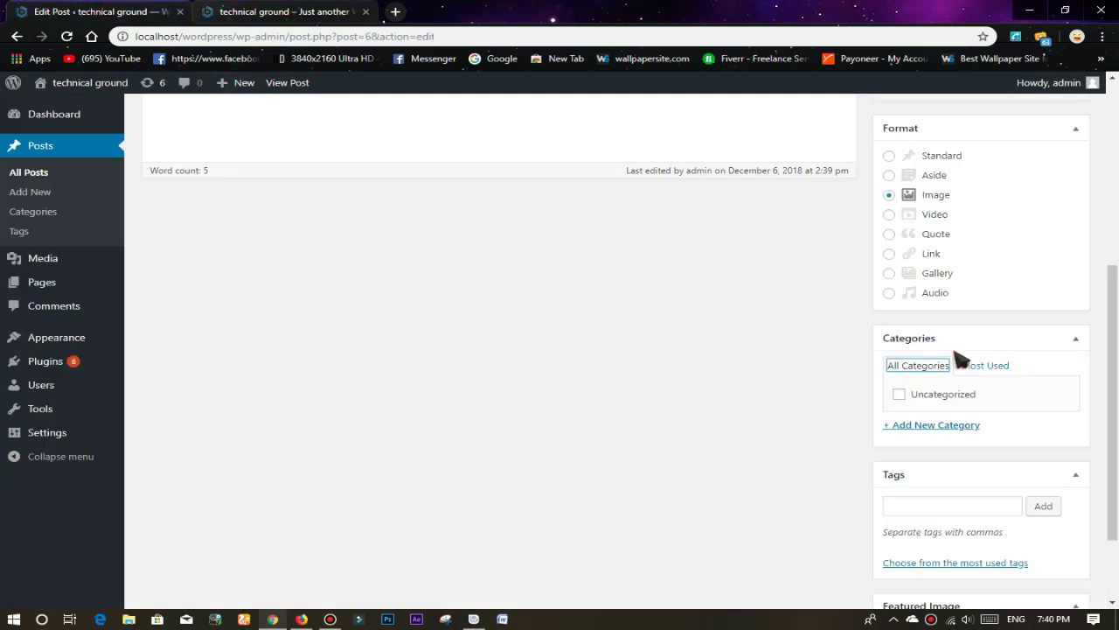
{"action": "left_click", "coordinate": [941, 425]}
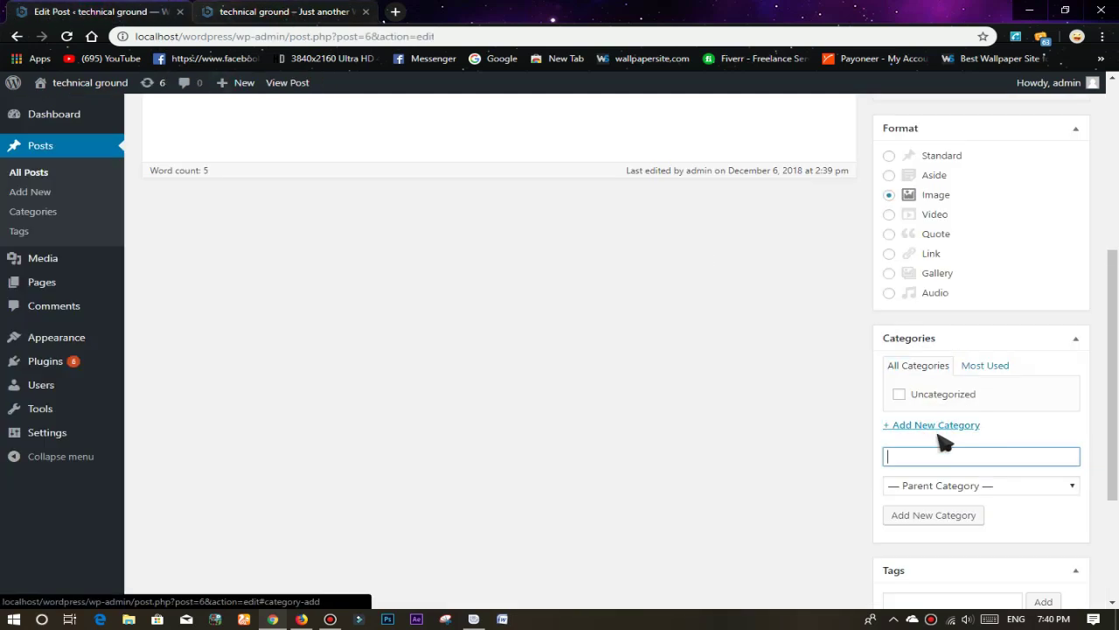
{"action": "left_click", "coordinate": [941, 456]}
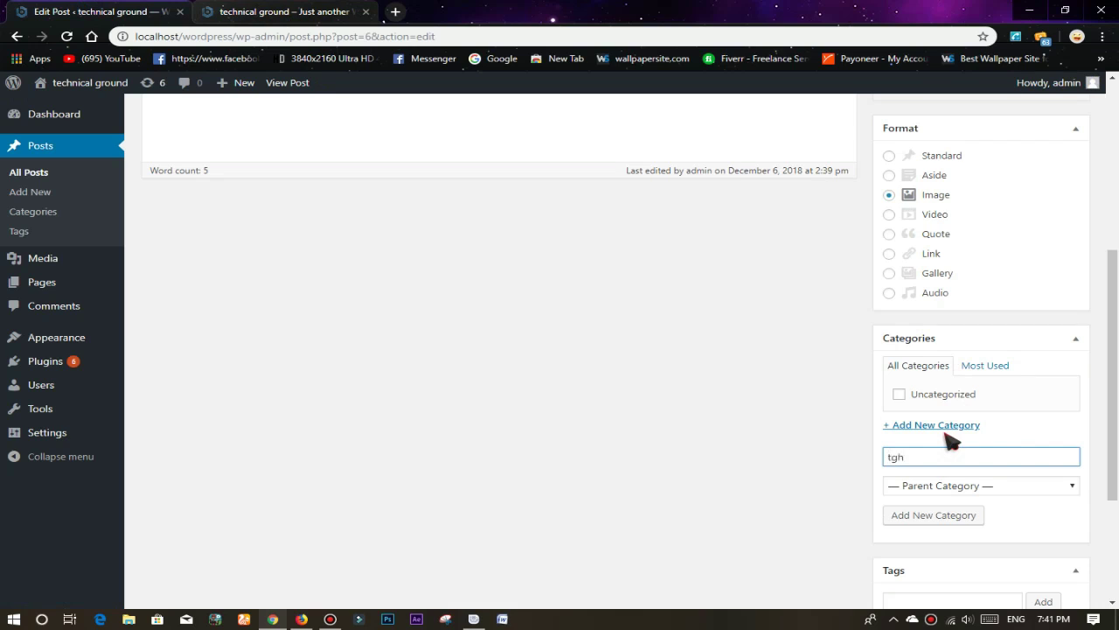
{"action": "left_click", "coordinate": [953, 514]}
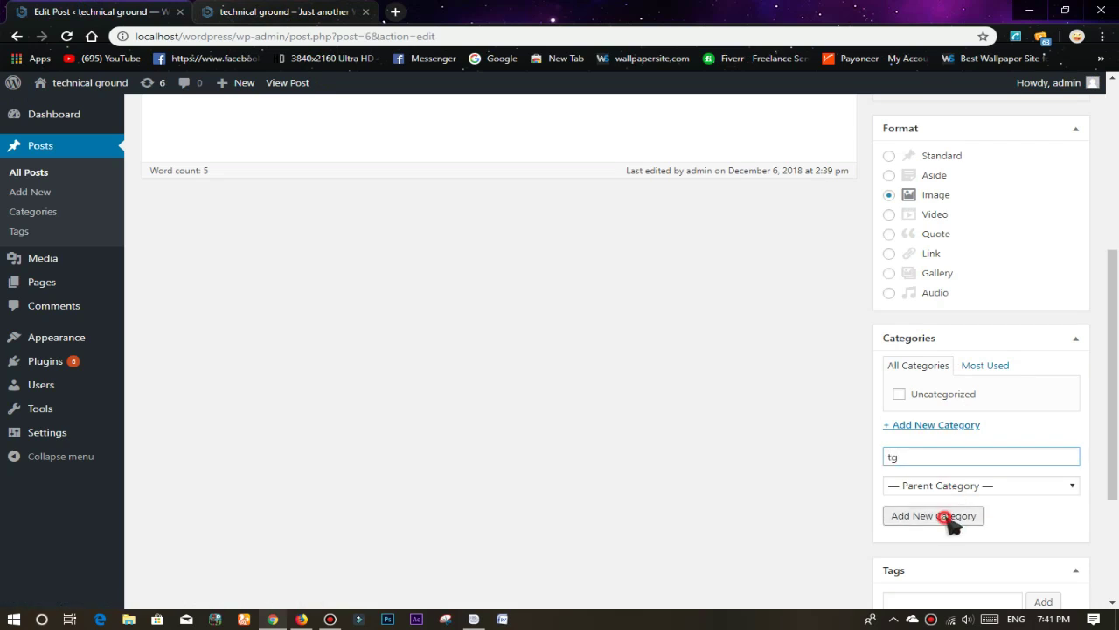
{"action": "scroll", "coordinate": [1111, 350], "scroll_direction": "up", "scroll_amount": 2}
{"action": "scroll", "coordinate": [1110, 345], "scroll_direction": "up", "scroll_amount": 1}
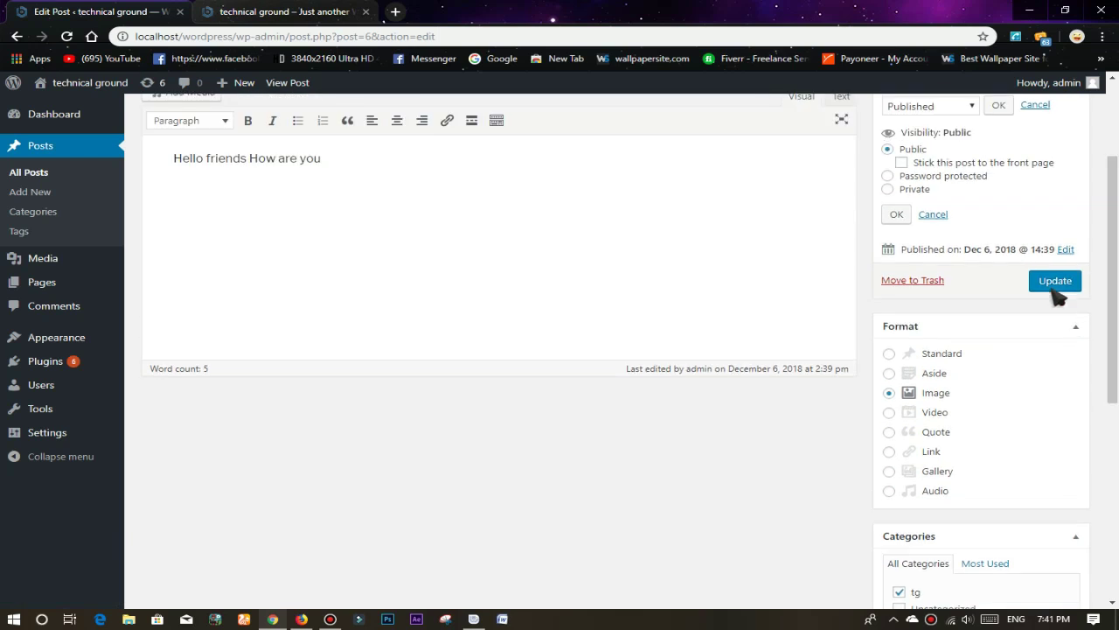
{"action": "left_click", "coordinate": [1058, 286]}
Step: Reload the live site and check its Categories section after the post's category change
{"action": "left_click", "coordinate": [323, 13]}
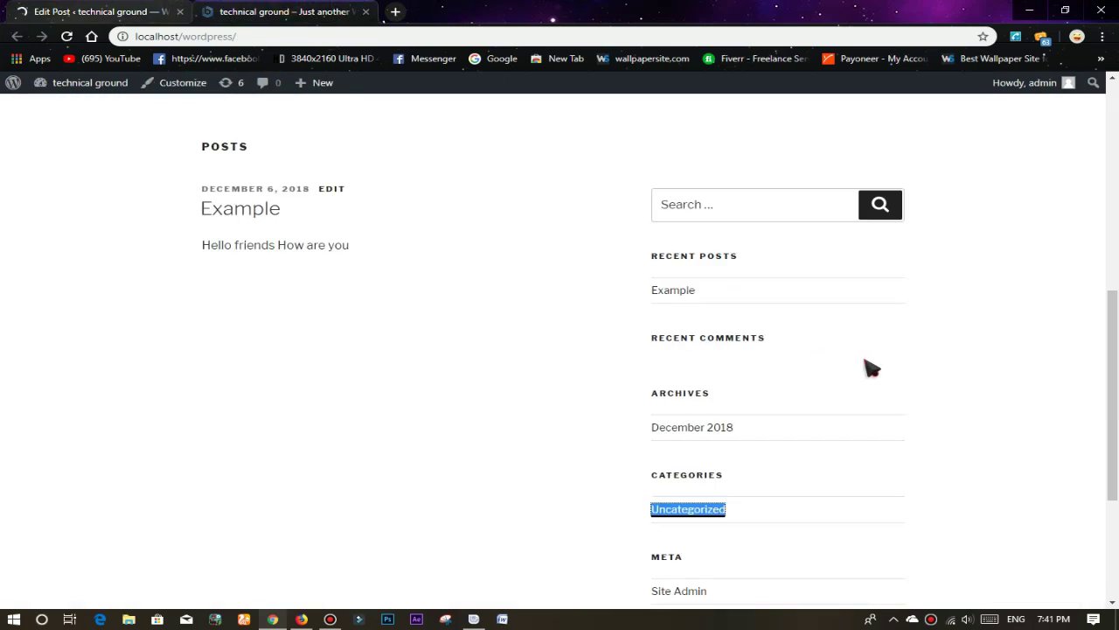
{"action": "left_click", "coordinate": [67, 36]}
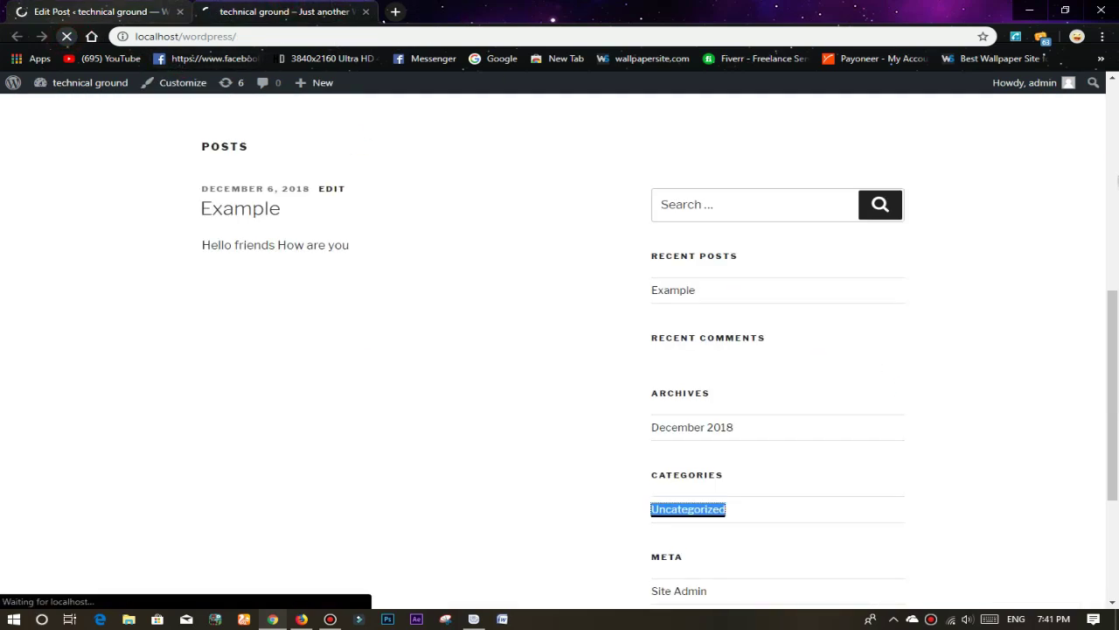
{"action": "scroll", "coordinate": [1080, 407], "scroll_direction": "down", "scroll_amount": 2}
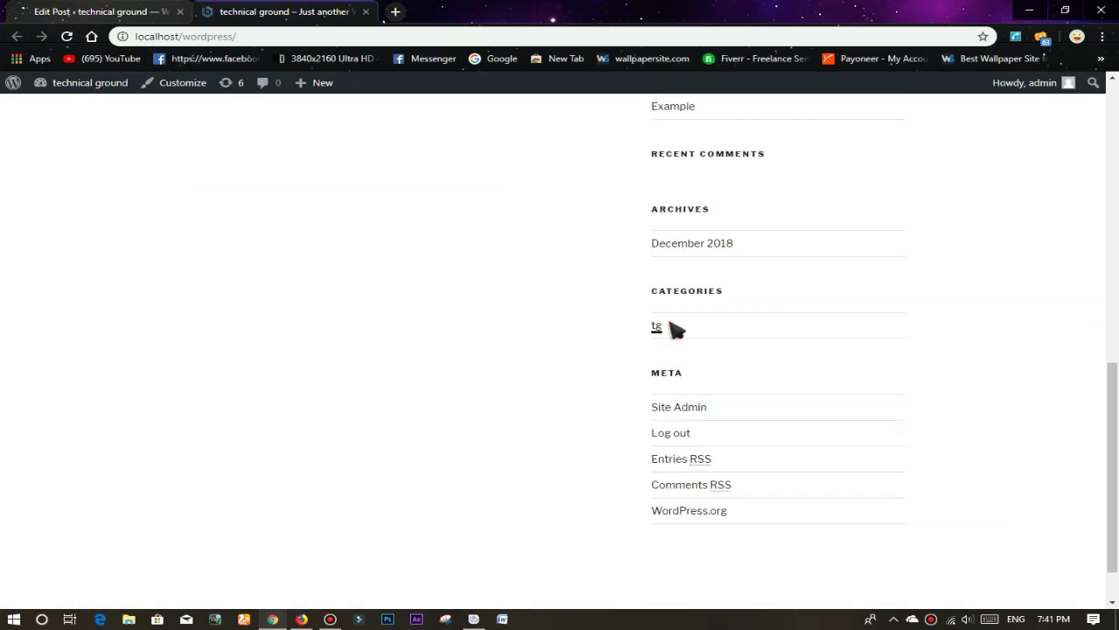
{"action": "left_click_drag", "start_coordinate": [670, 324], "coordinate": [584, 350]}
Step: Return to the post editor and add the tag "example" to the post
{"action": "key", "text": "ctrl+Tab"}
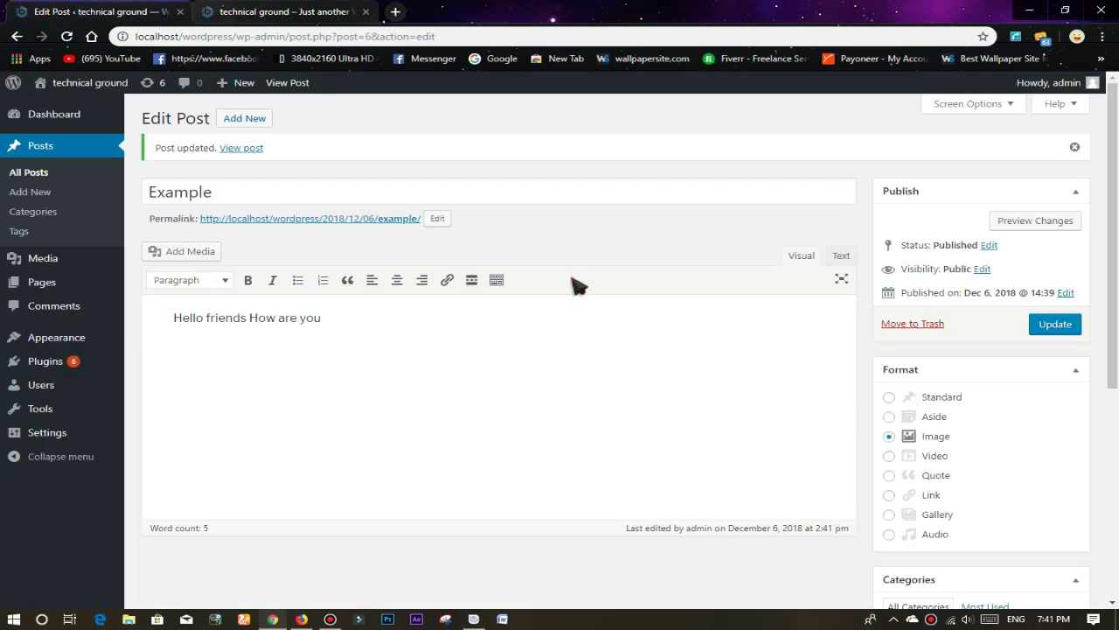
{"action": "scroll", "coordinate": [559, 350], "scroll_direction": "down", "scroll_amount": 4}
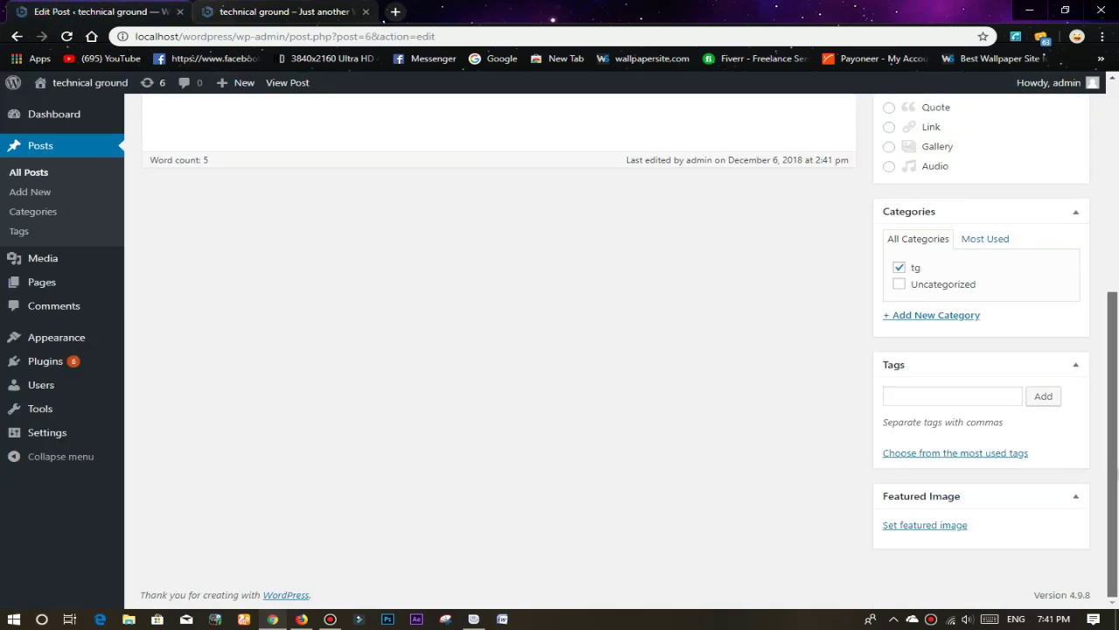
{"action": "left_click", "coordinate": [961, 397]}
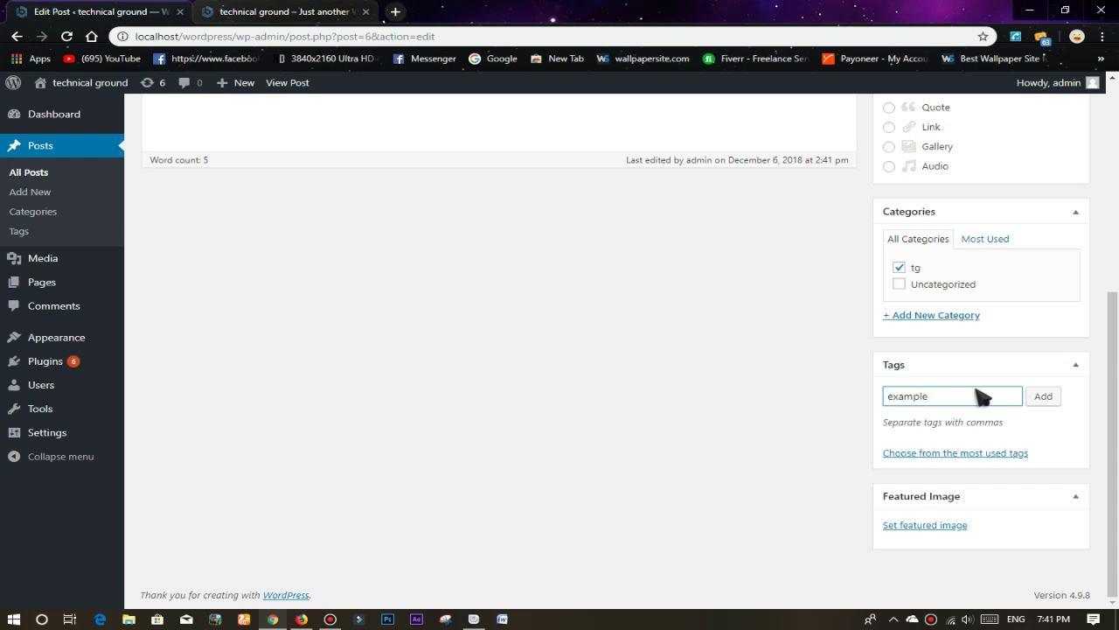
{"action": "key", "text": "Return"}
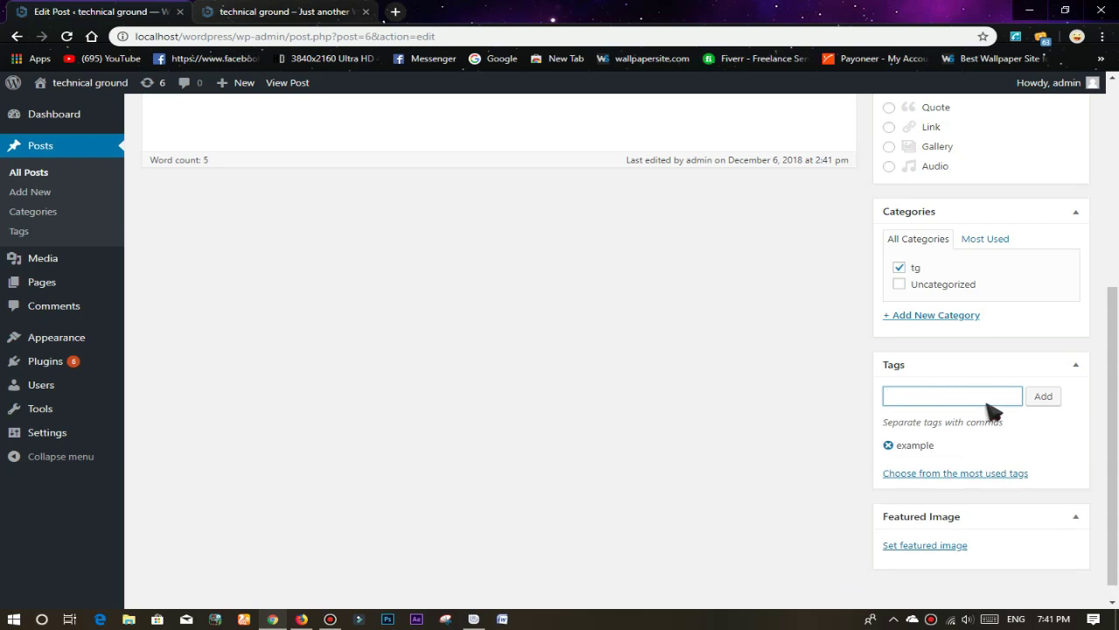
Step: Upload the image bjcgggg from the Desktop's New folder, set it as the post's featured image and update the post
{"action": "scroll", "coordinate": [1102, 420], "scroll_direction": "down", "scroll_amount": 2}
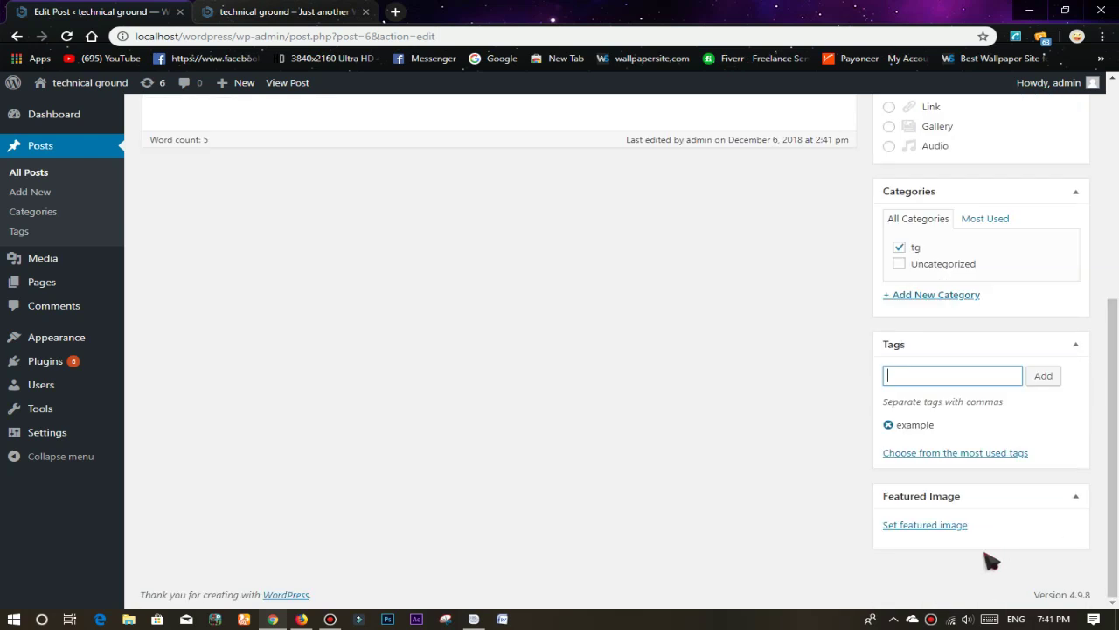
{"action": "left_click", "coordinate": [932, 527]}
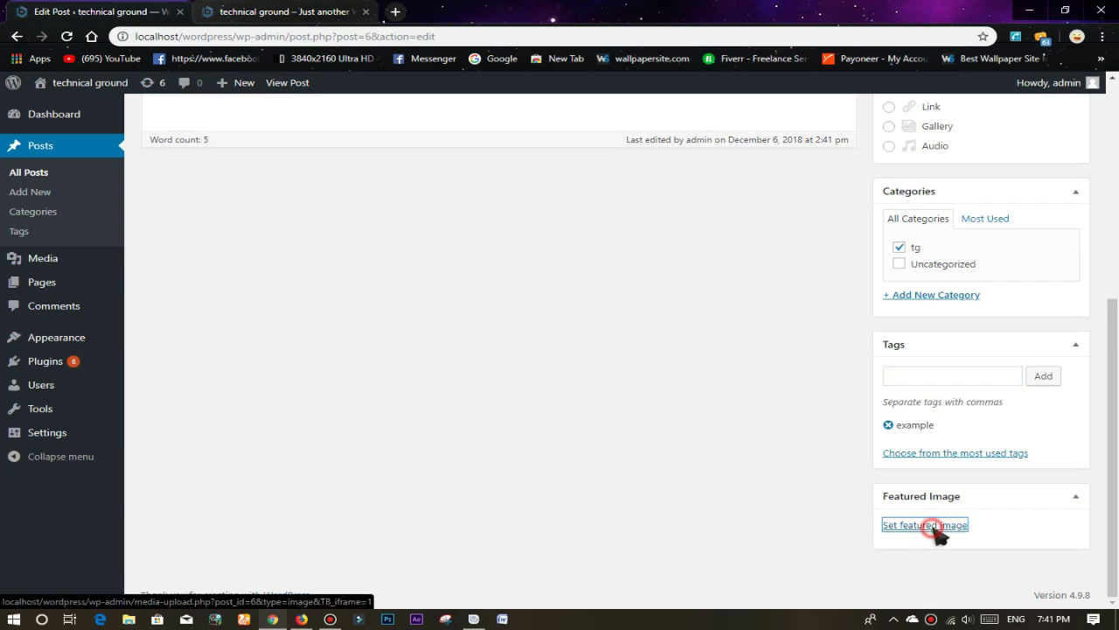
{"action": "left_click", "coordinate": [556, 342]}
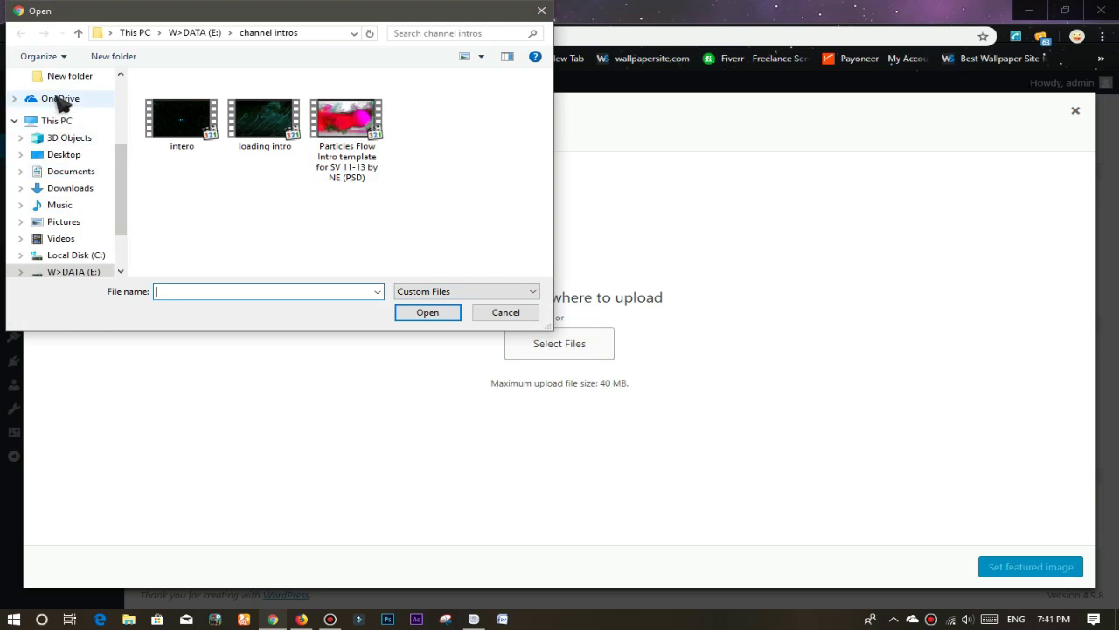
{"action": "left_click", "coordinate": [68, 76]}
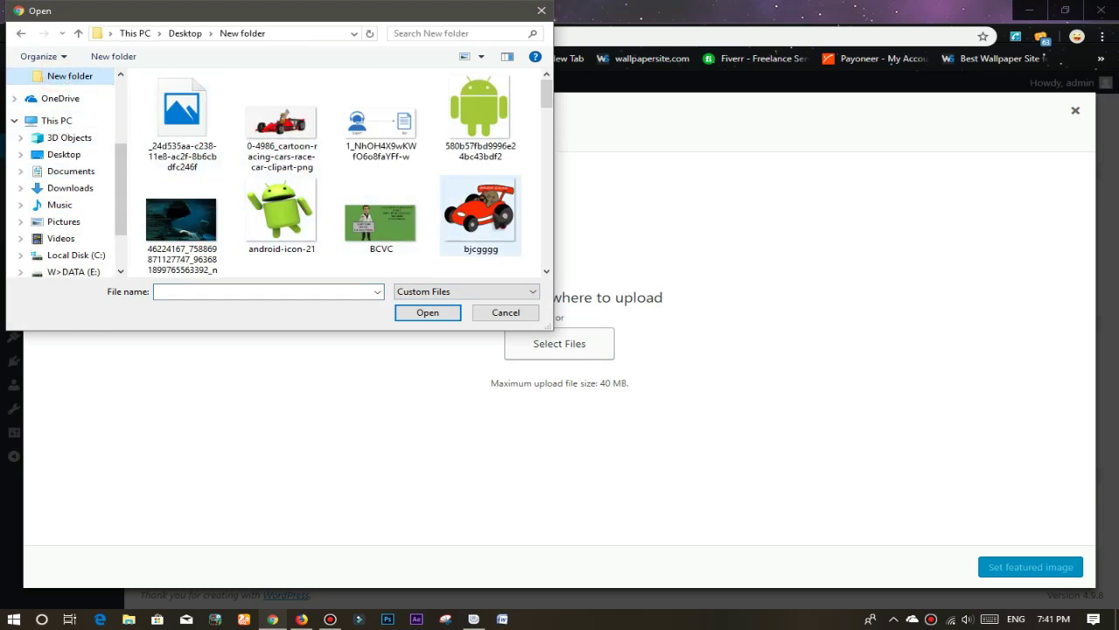
{"action": "left_click", "coordinate": [481, 214]}
{"action": "left_click", "coordinate": [428, 312]}
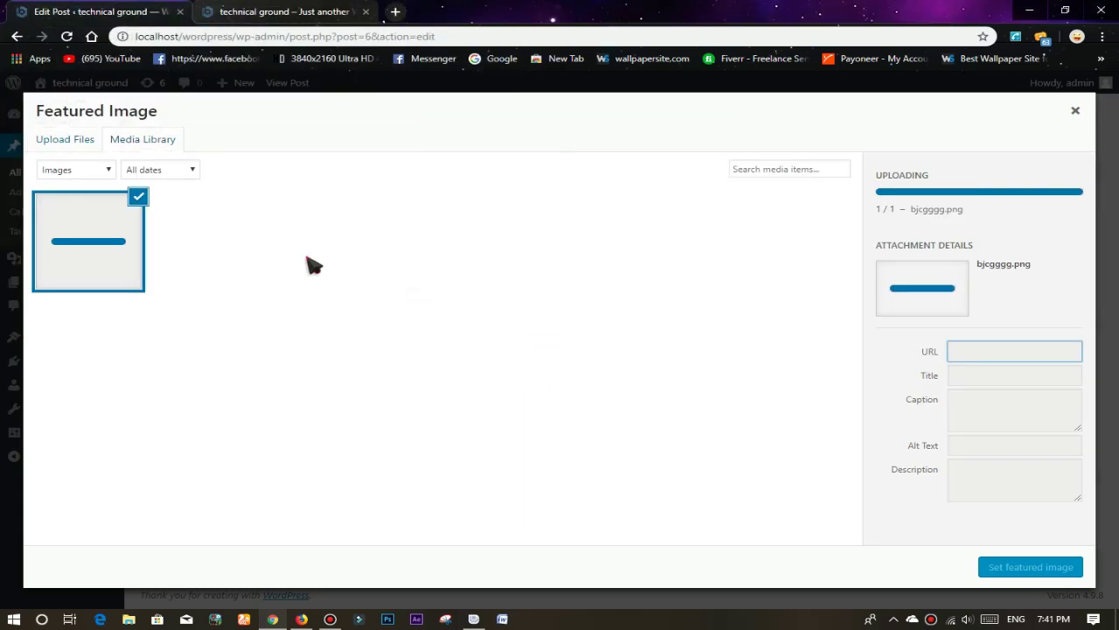
{"action": "left_click", "coordinate": [1029, 568]}
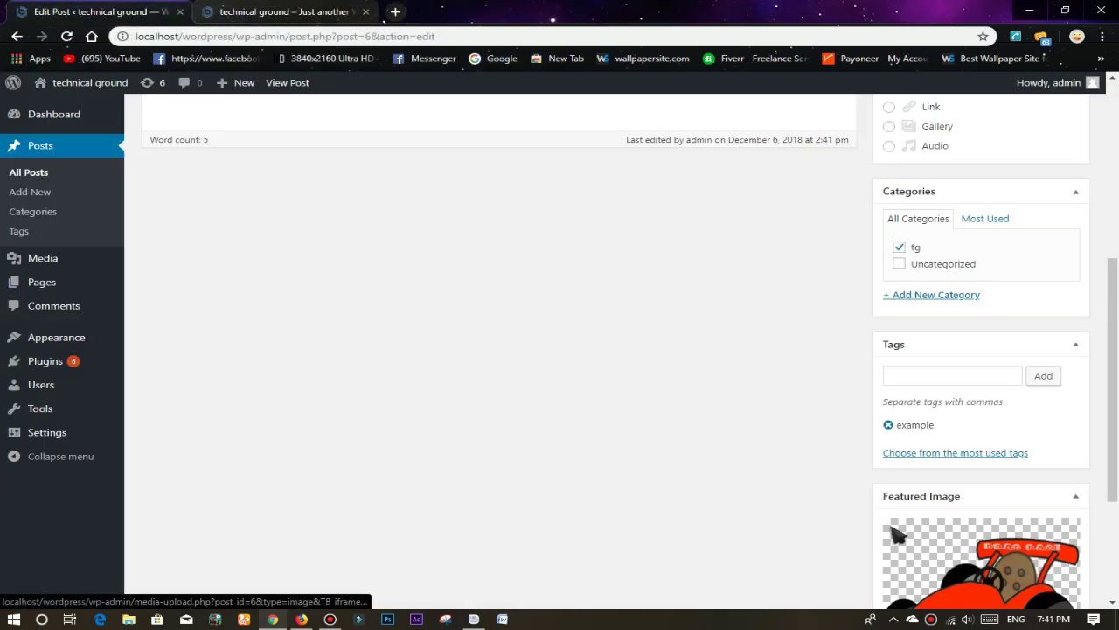
{"action": "left_click_drag", "start_coordinate": [1114, 316], "coordinate": [1113, 308]}
{"action": "scroll", "coordinate": [1113, 308], "scroll_direction": "up", "scroll_amount": 2}
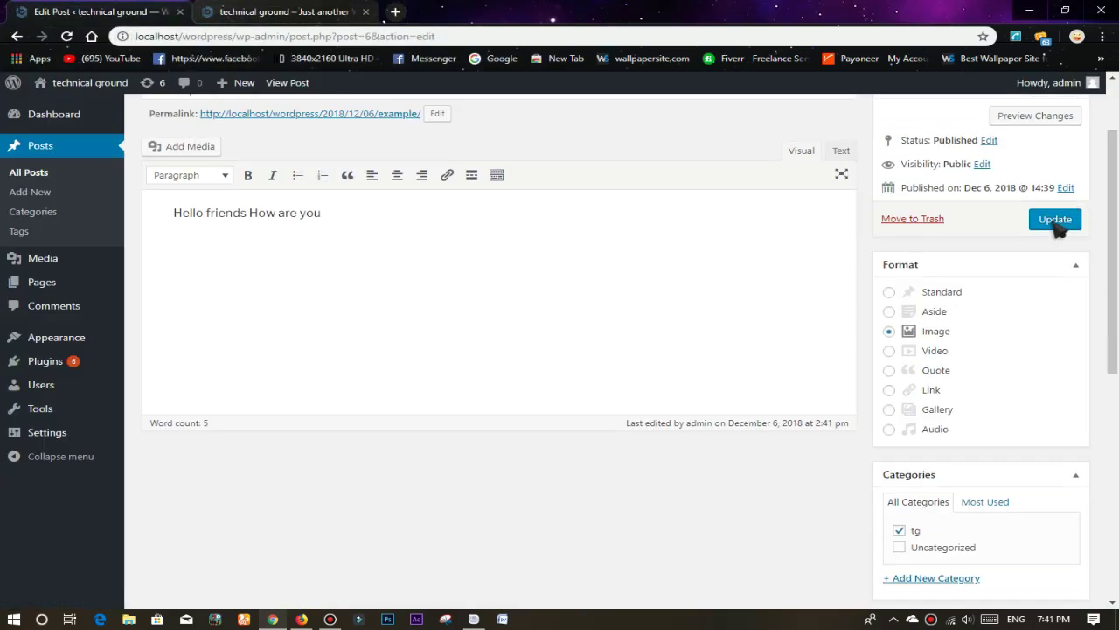
{"action": "left_click", "coordinate": [1054, 226]}
Step: Reload the live site and check the featured image on the front page and on the Example post's own page
{"action": "left_click", "coordinate": [284, 11]}
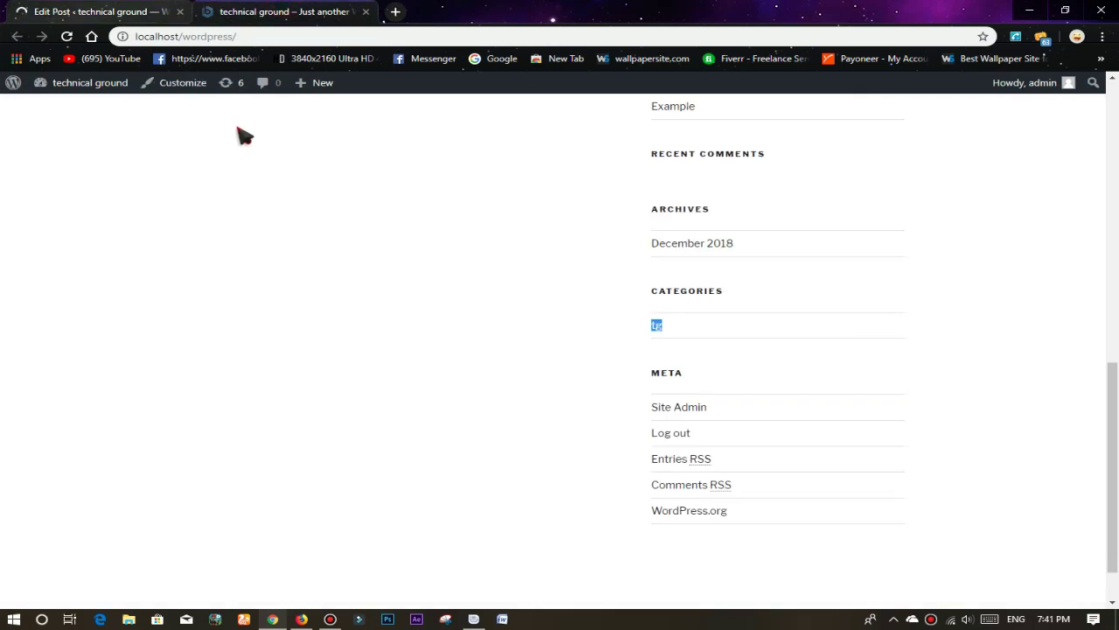
{"action": "scroll", "coordinate": [258, 367], "scroll_direction": "up", "scroll_amount": 10}
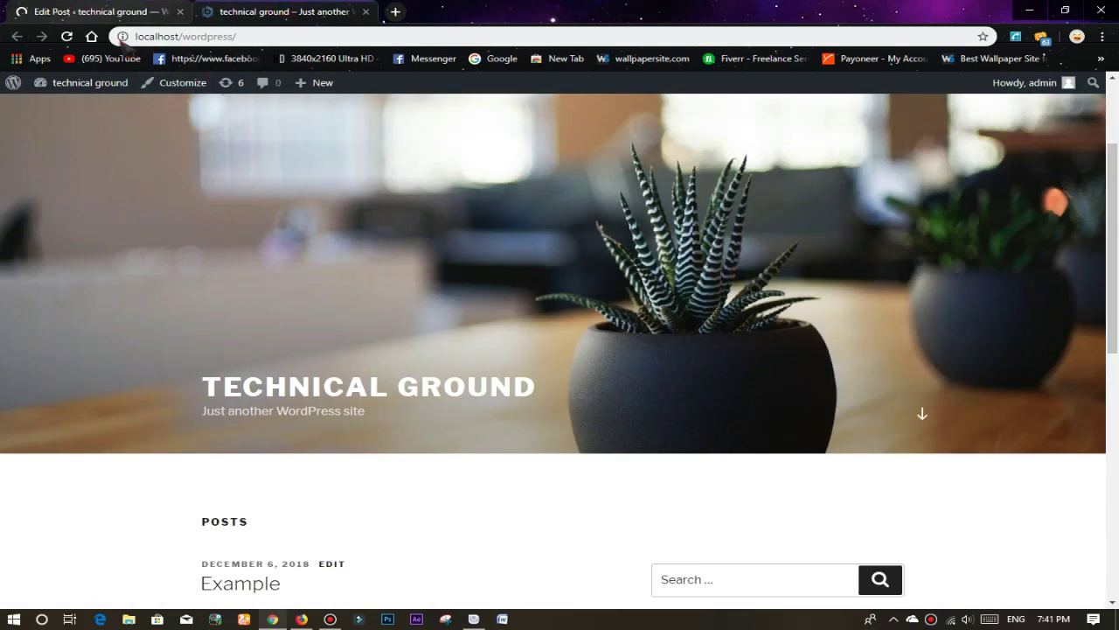
{"action": "left_click", "coordinate": [68, 37]}
{"action": "scroll", "coordinate": [296, 214], "scroll_direction": "down", "scroll_amount": 4}
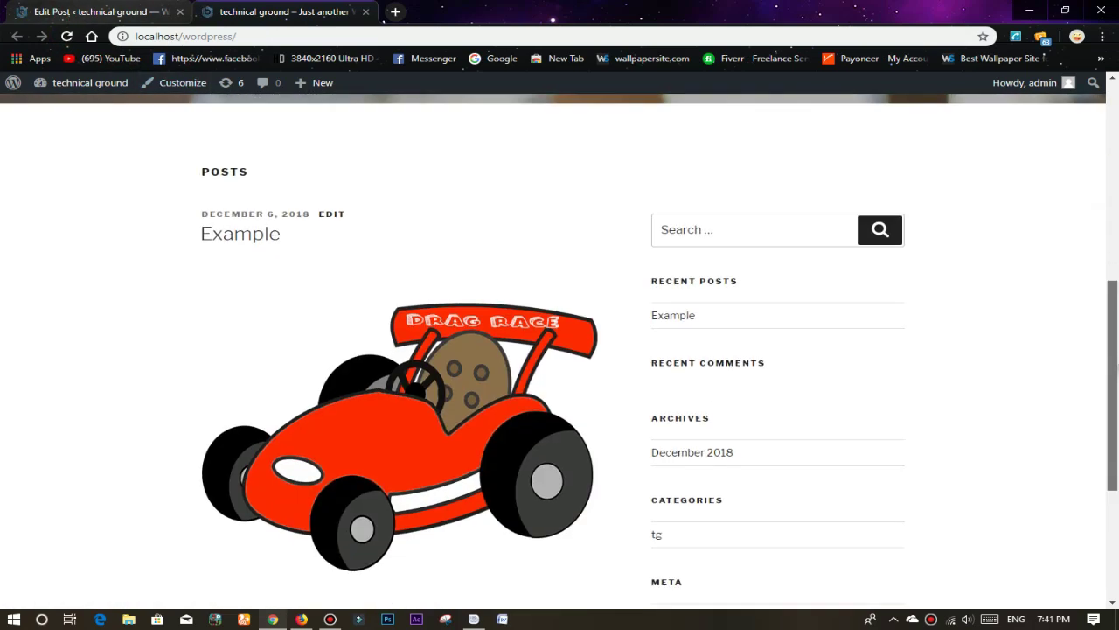
{"action": "scroll", "coordinate": [444, 371], "scroll_direction": "down", "scroll_amount": 1}
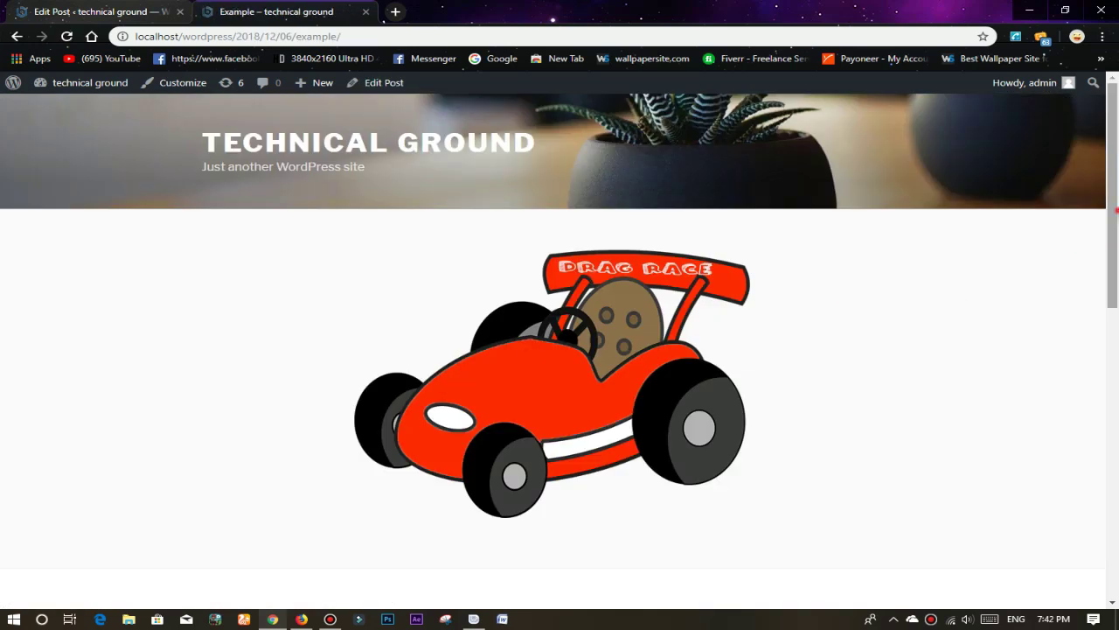
{"action": "left_click", "coordinate": [1114, 367]}
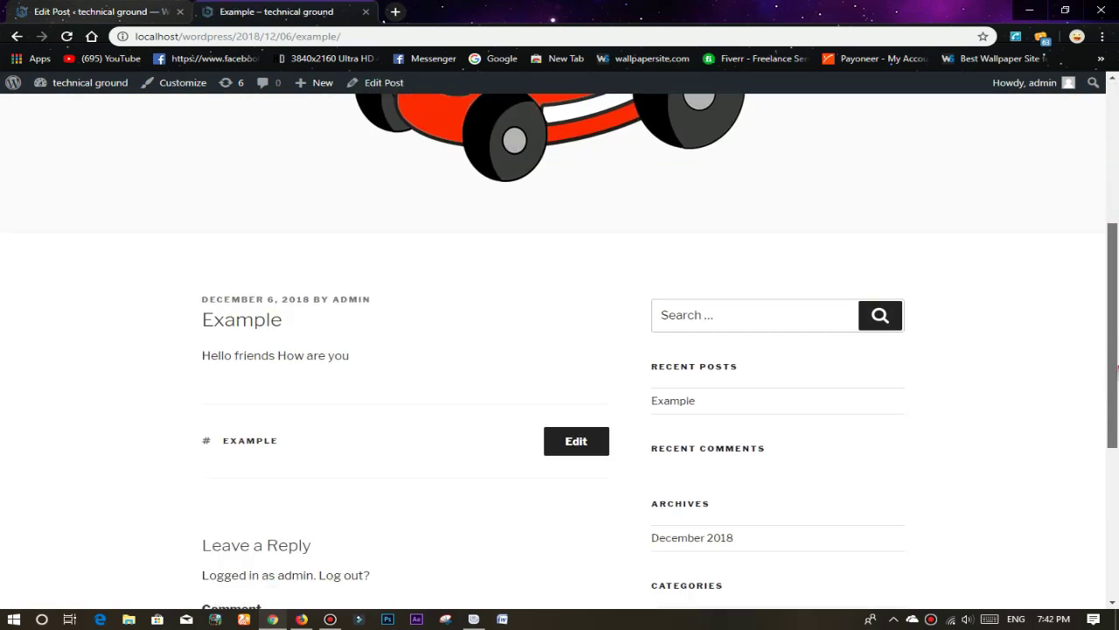
{"action": "left_click_drag", "start_coordinate": [1117, 368], "coordinate": [1116, 426]}
{"action": "scroll", "coordinate": [388, 176], "scroll_direction": "up", "scroll_amount": 4}
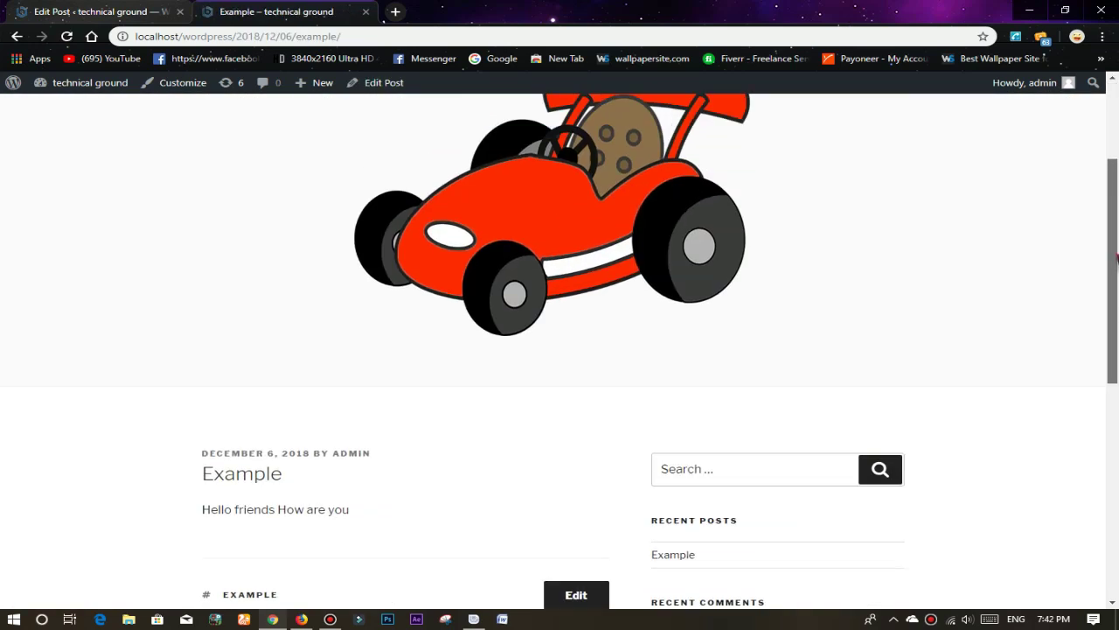
Step: Return to the post editor and open the permalink slug for editing, keeping it as "example"
{"action": "left_click", "coordinate": [113, 12]}
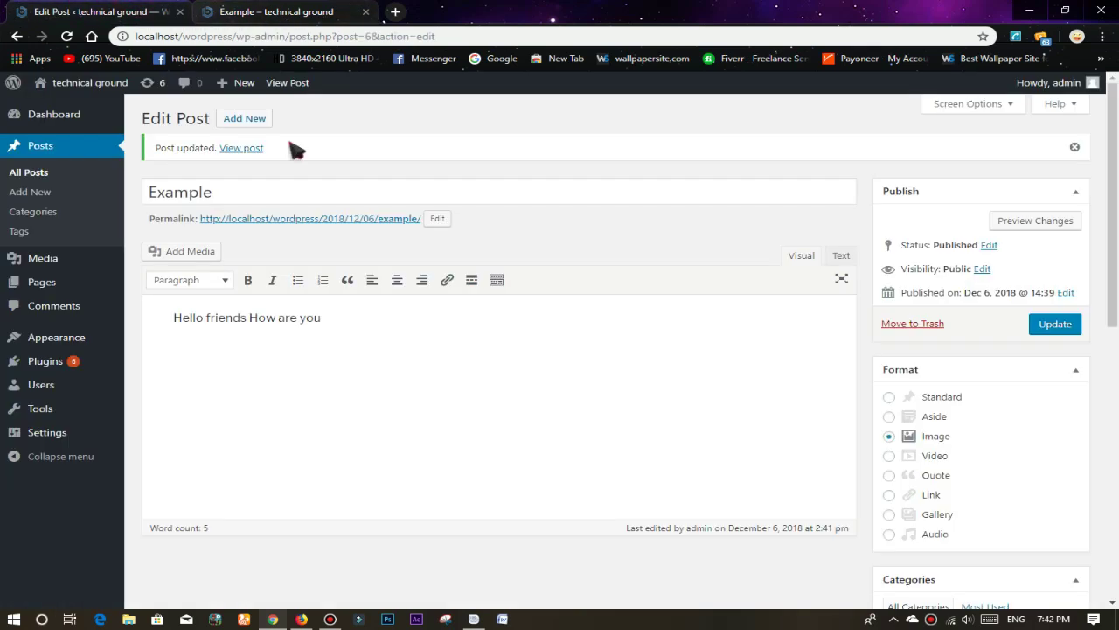
{"action": "double_click", "coordinate": [152, 219]}
{"action": "left_click", "coordinate": [206, 229]}
{"action": "left_click", "coordinate": [438, 220]}
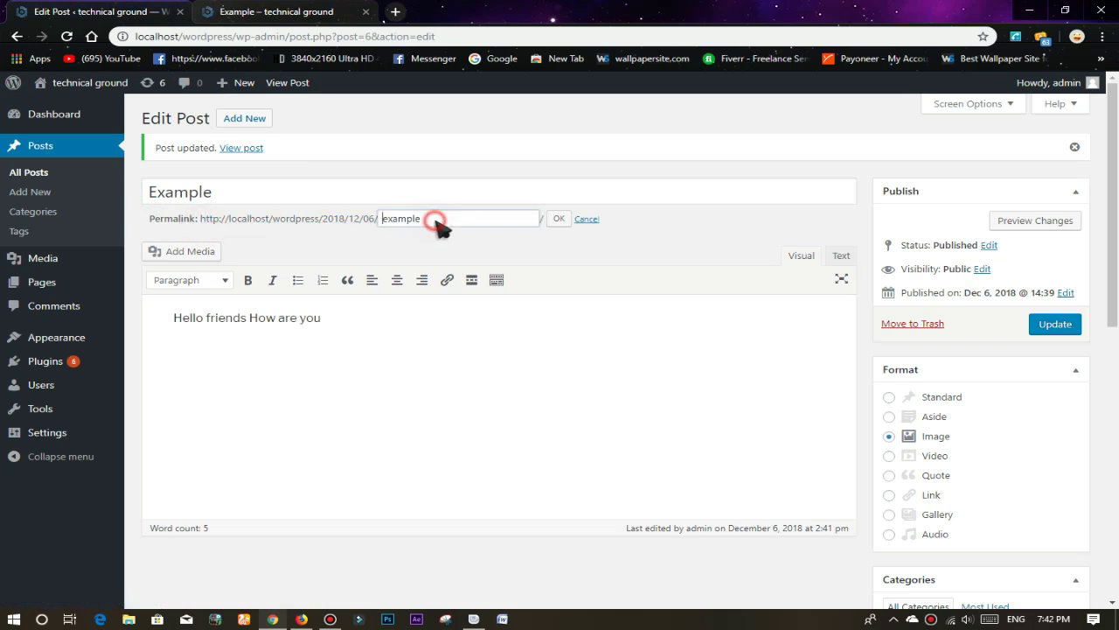
{"action": "double_click", "coordinate": [413, 219]}
{"action": "left_click", "coordinate": [453, 219]}
{"action": "left_click_drag", "start_coordinate": [454, 219], "coordinate": [379, 215]}
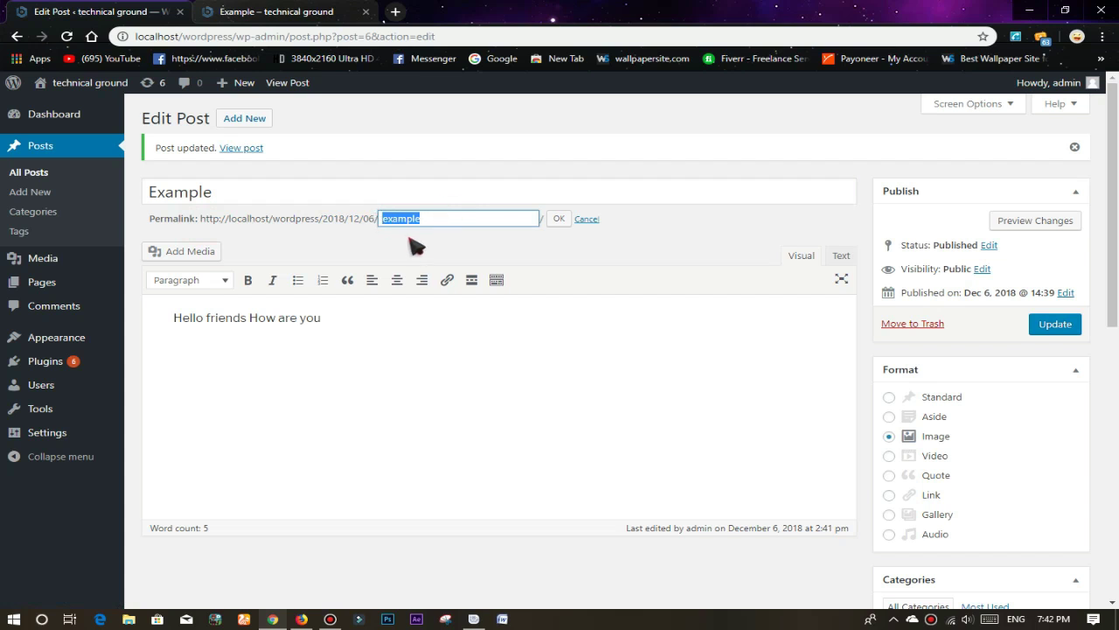
{"action": "left_click", "coordinate": [558, 219]}
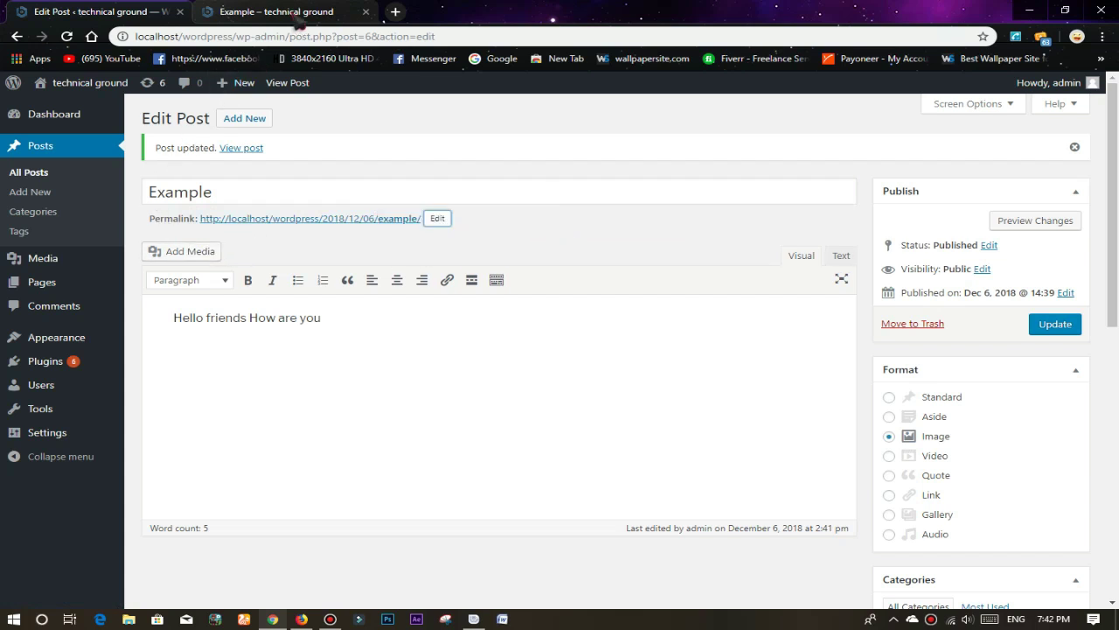
Step: Upload the video intro.mp4 as media, insert it above the post's text and update the post
{"action": "left_click", "coordinate": [194, 253]}
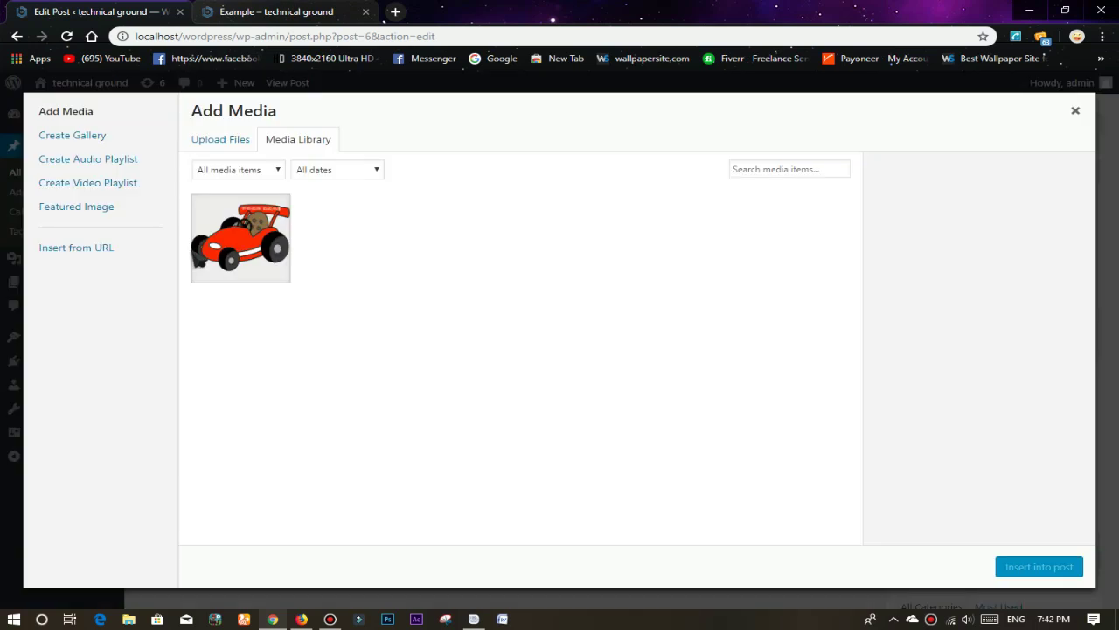
{"action": "left_click", "coordinate": [235, 144]}
{"action": "left_click", "coordinate": [592, 353]}
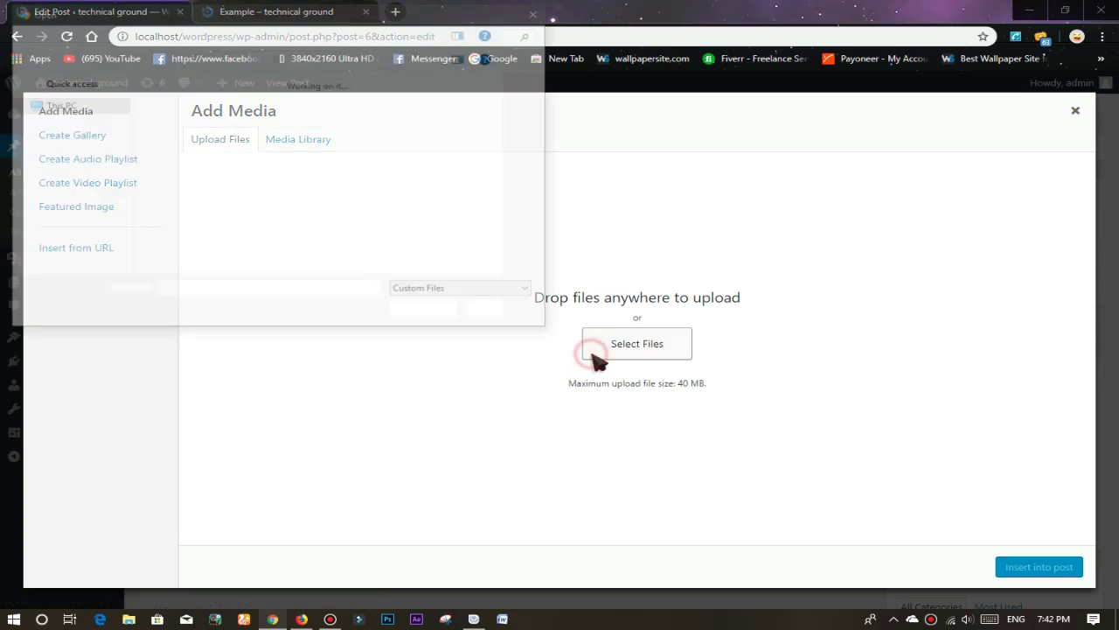
{"action": "left_click_drag", "start_coordinate": [545, 95], "coordinate": [545, 158]}
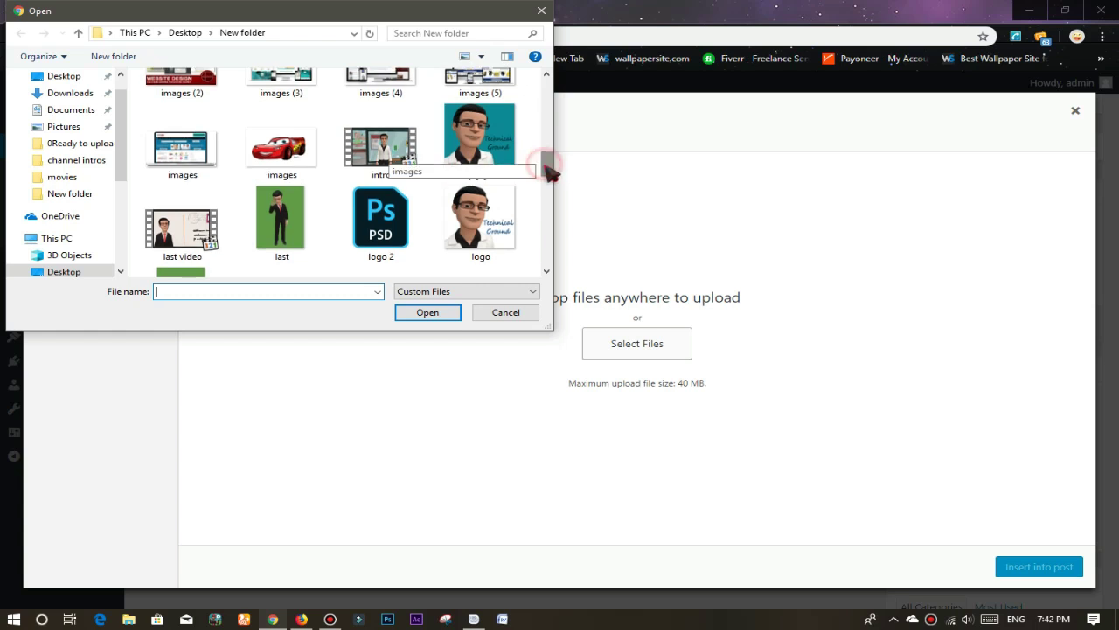
{"action": "left_click", "coordinate": [382, 144]}
{"action": "left_click", "coordinate": [427, 313]}
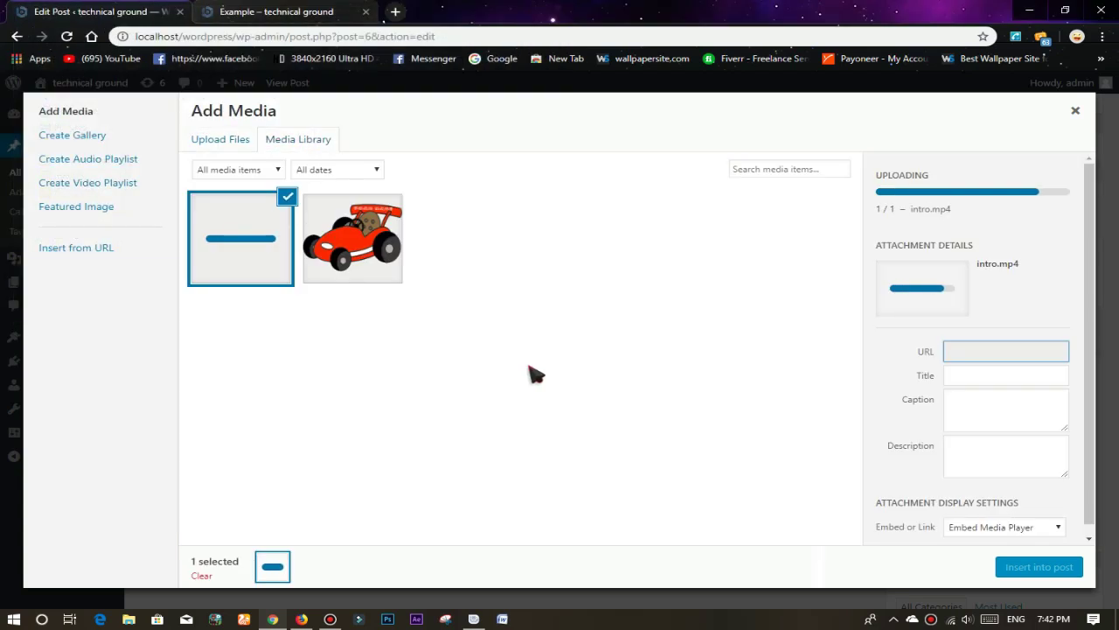
{"action": "left_click", "coordinate": [1039, 566]}
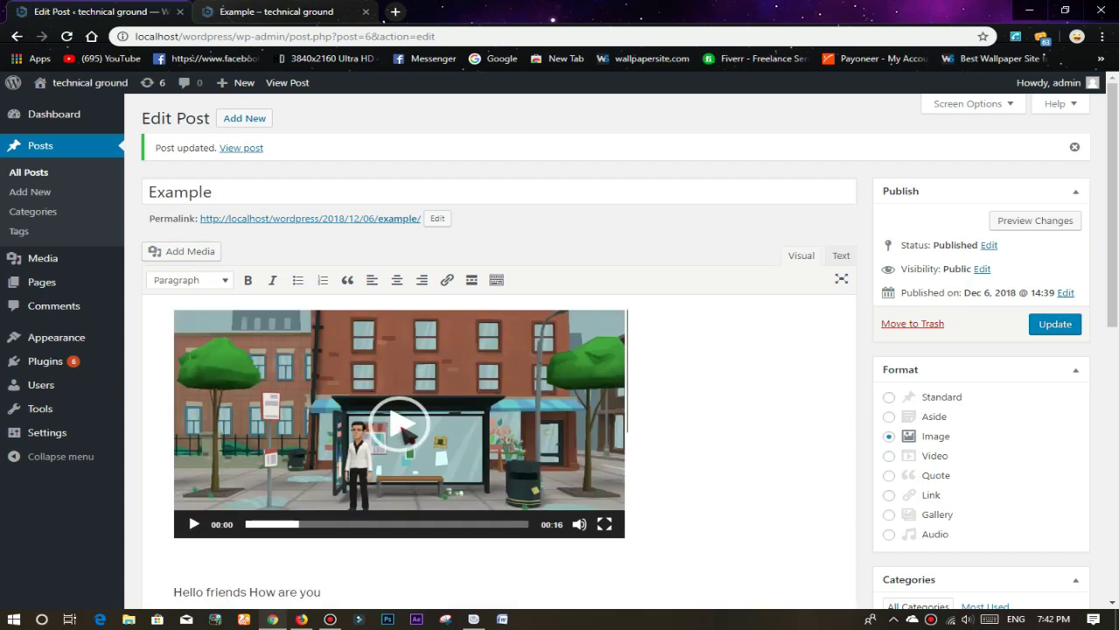
{"action": "left_click", "coordinate": [1057, 327]}
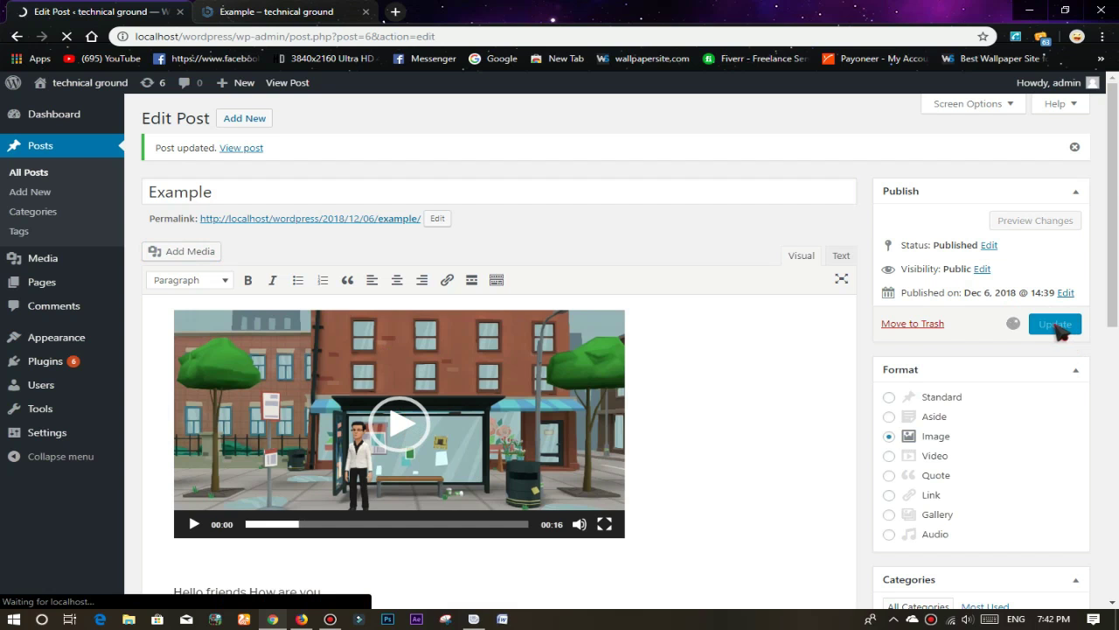
Step: Reload the live Example post and play the embedded video
{"action": "left_click", "coordinate": [271, 11]}
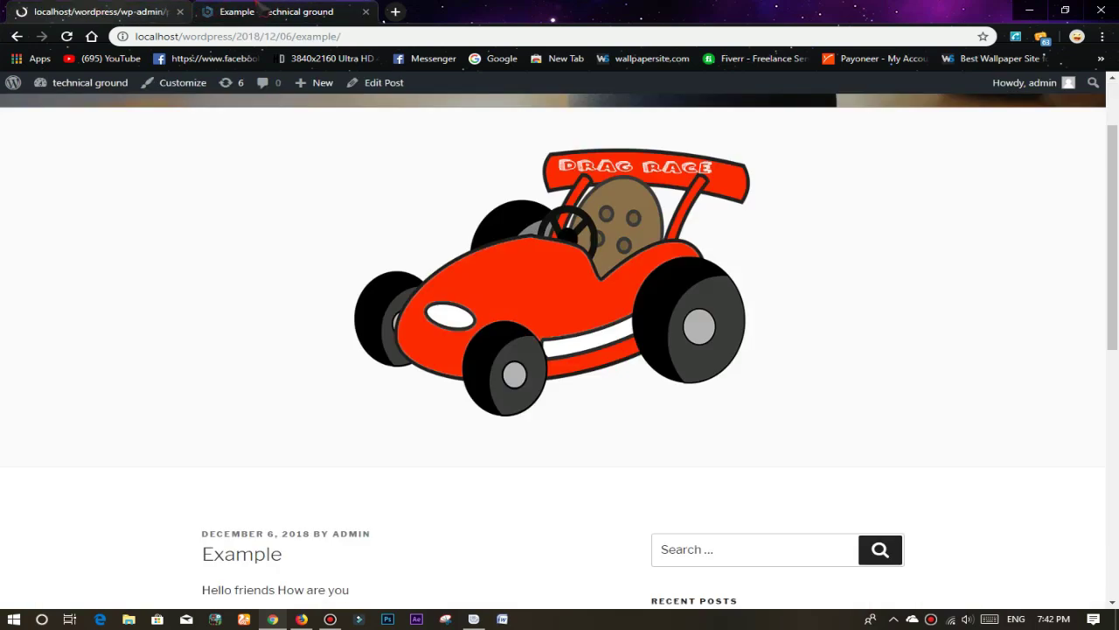
{"action": "left_click", "coordinate": [66, 36]}
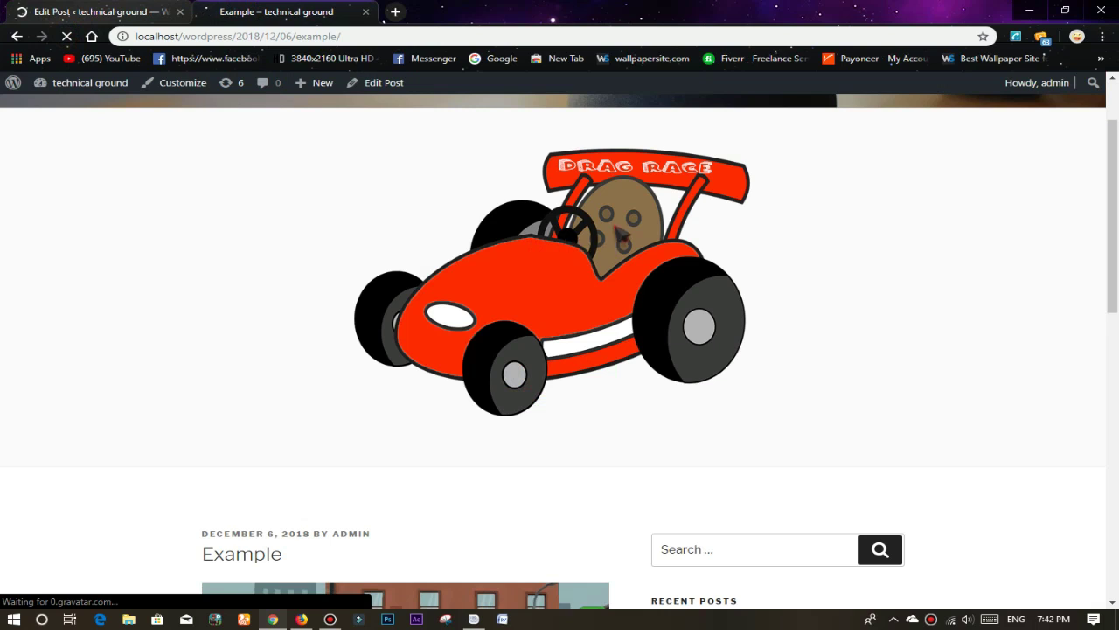
{"action": "scroll", "coordinate": [699, 289], "scroll_direction": "down", "scroll_amount": 4}
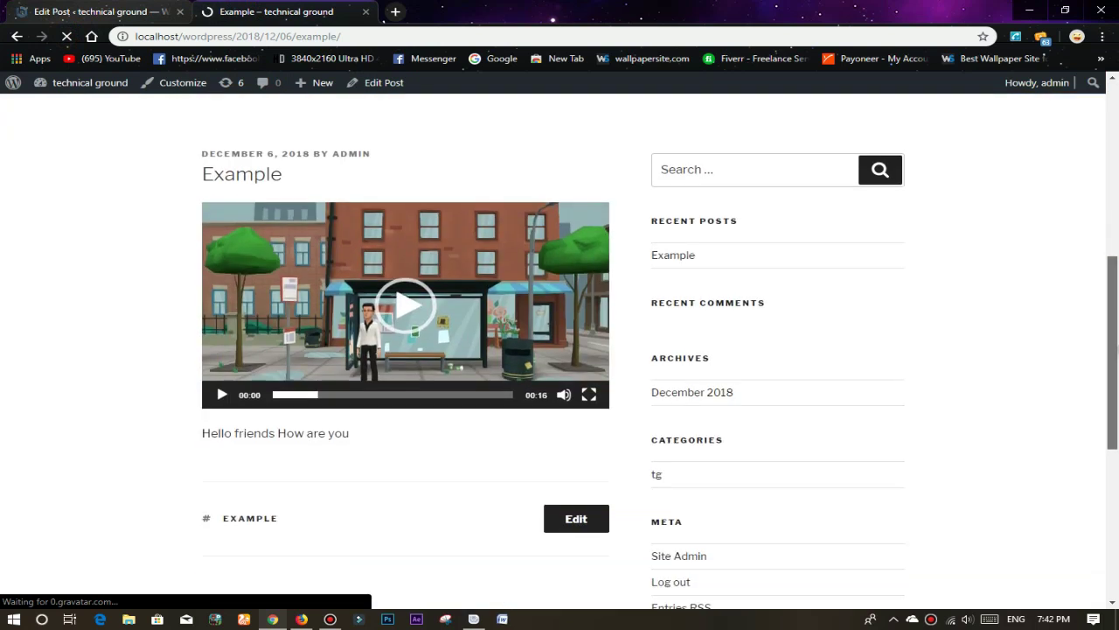
{"action": "left_click", "coordinate": [408, 303]}
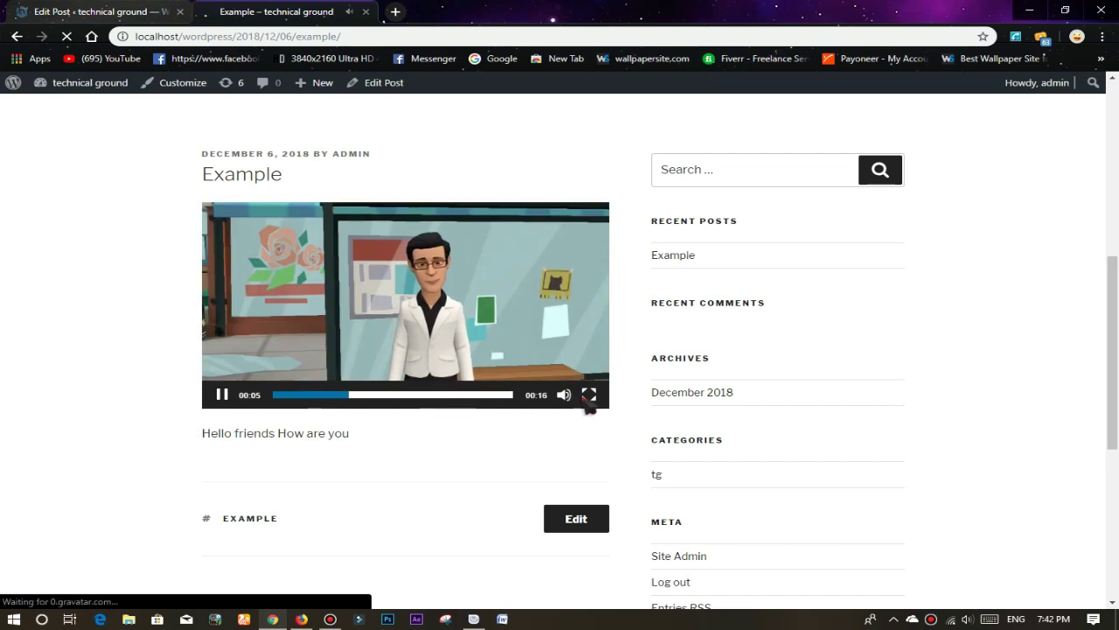
Step: Close the live post's tab and look at the site's Categories and Tags management pages
{"action": "left_click", "coordinate": [100, 11]}
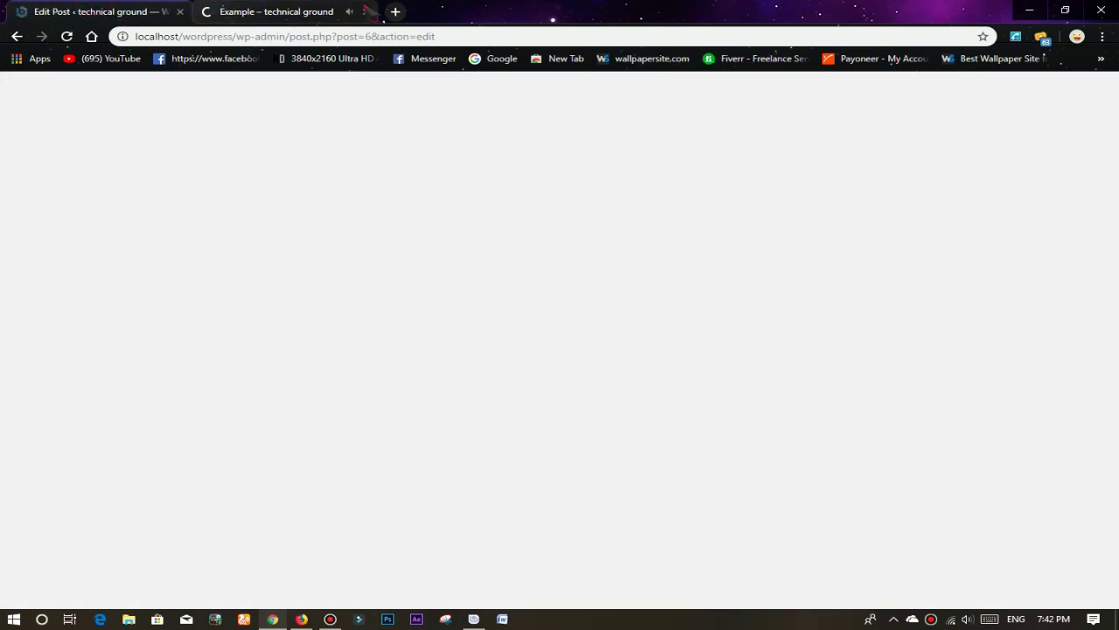
{"action": "left_click", "coordinate": [366, 11]}
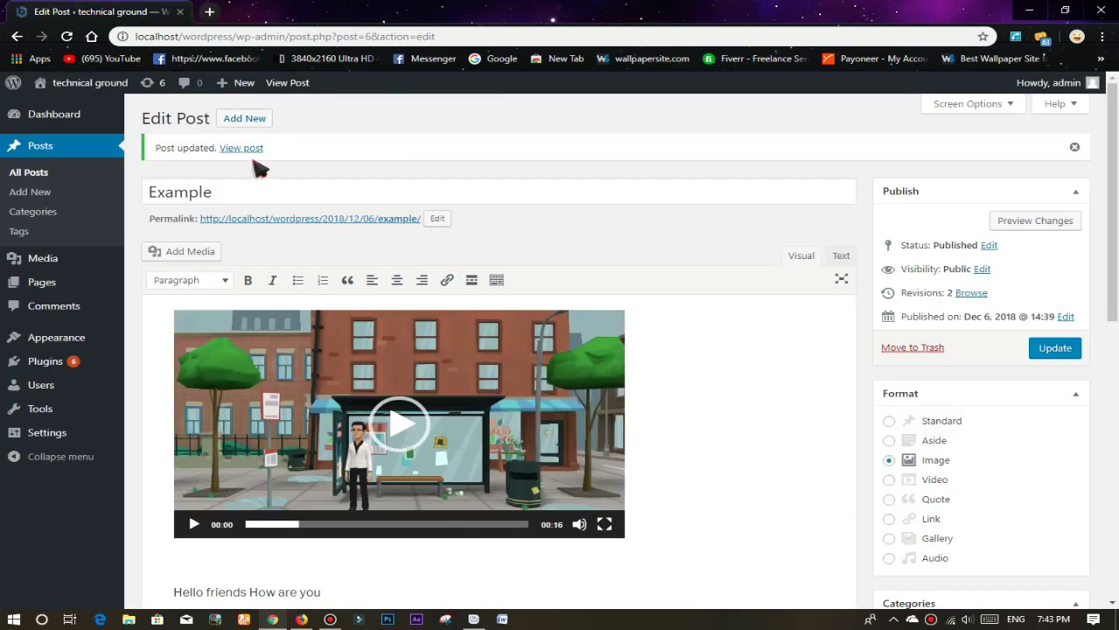
{"action": "scroll", "coordinate": [535, 360], "scroll_direction": "down", "scroll_amount": 8}
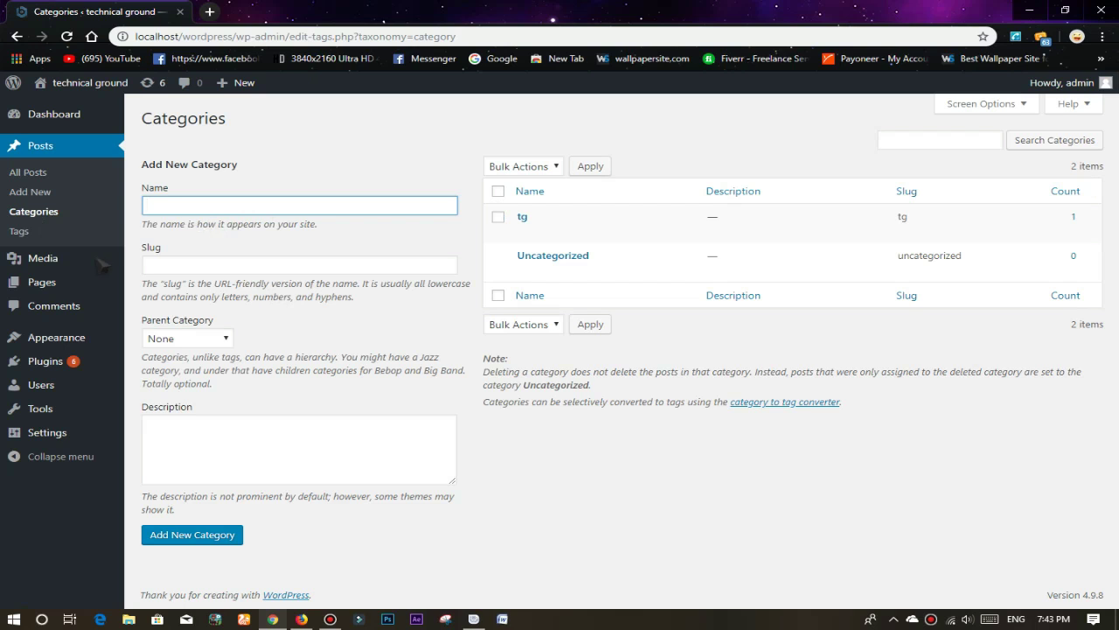
{"action": "left_click", "coordinate": [19, 231]}
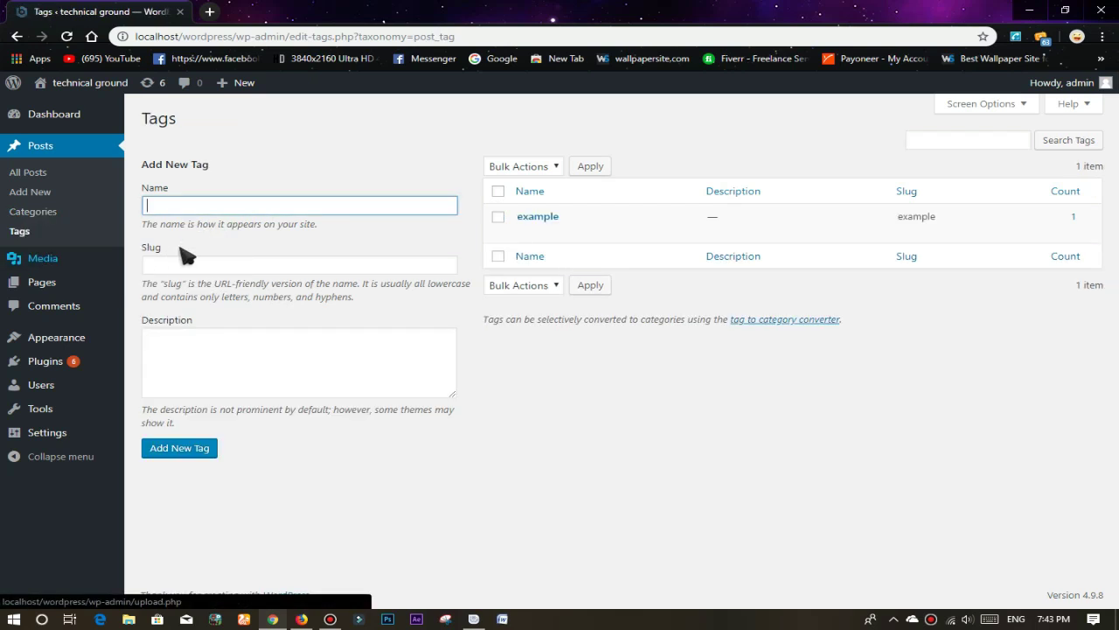
{"action": "left_click", "coordinate": [61, 267]}
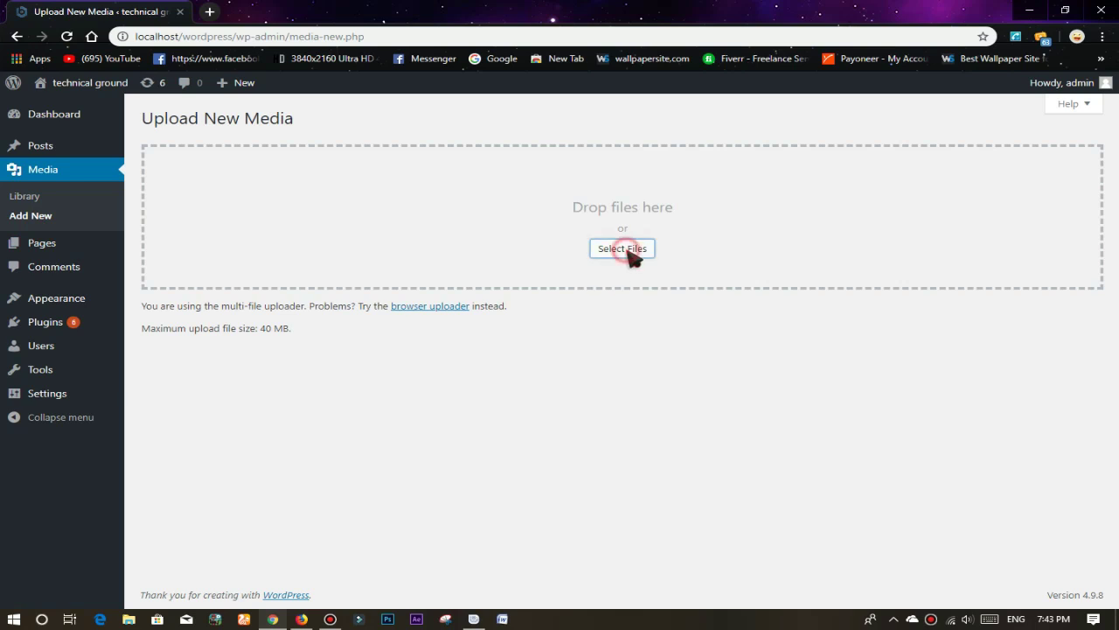
{"action": "left_click", "coordinate": [622, 248]}
{"action": "left_click", "coordinate": [194, 226]}
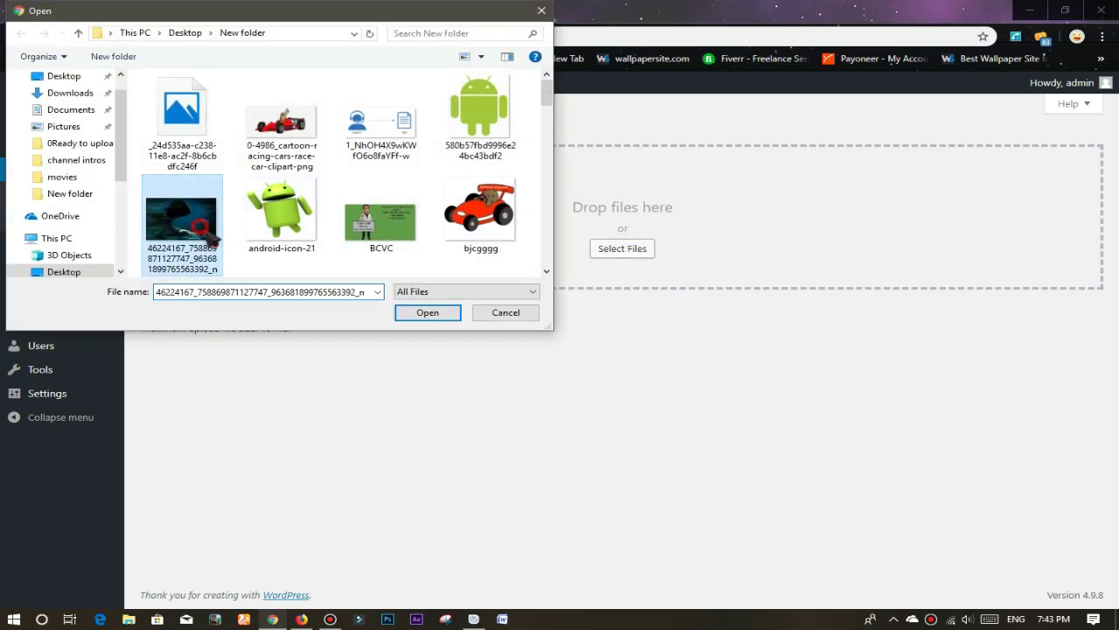
{"action": "left_click", "coordinate": [438, 314]}
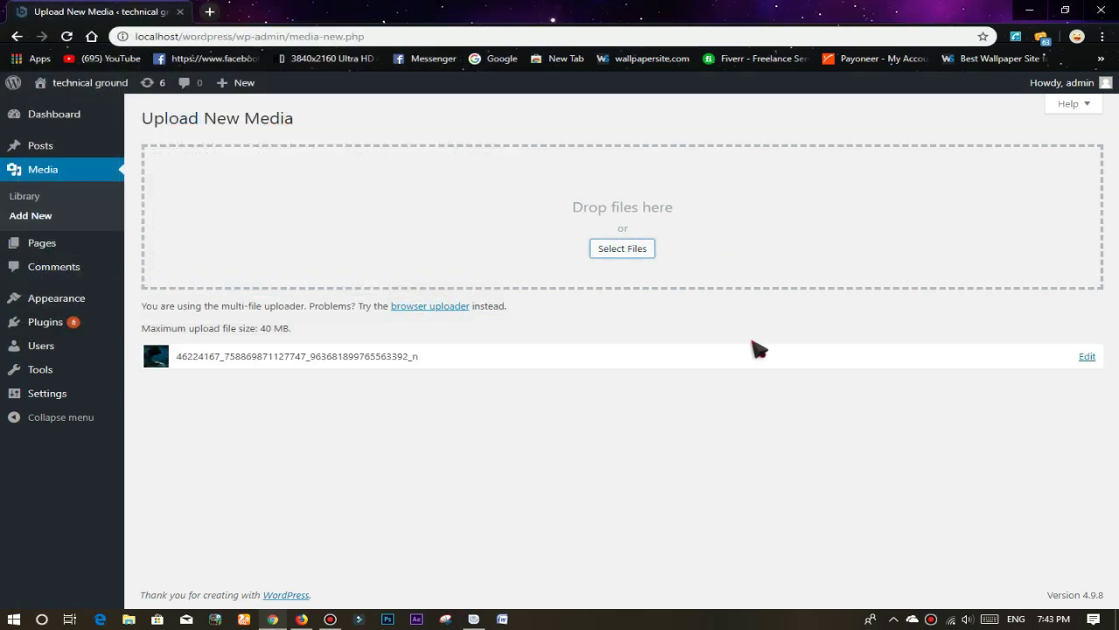
Step: Upload the eight images from _24d535aa-c238-11e8-ac2f-8b6cbdfc246f to bjcgggg in New folder together and open the list of pages
{"action": "left_click", "coordinate": [618, 249]}
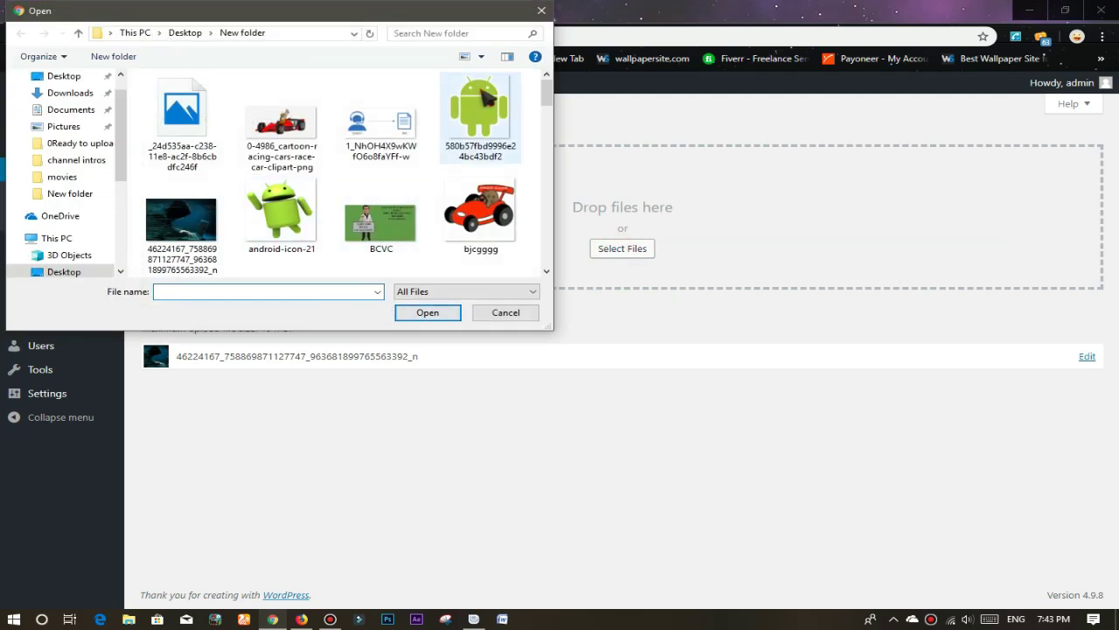
{"action": "left_click_drag", "start_coordinate": [551, 101], "coordinate": [175, 271]}
{"action": "left_click", "coordinate": [429, 315]}
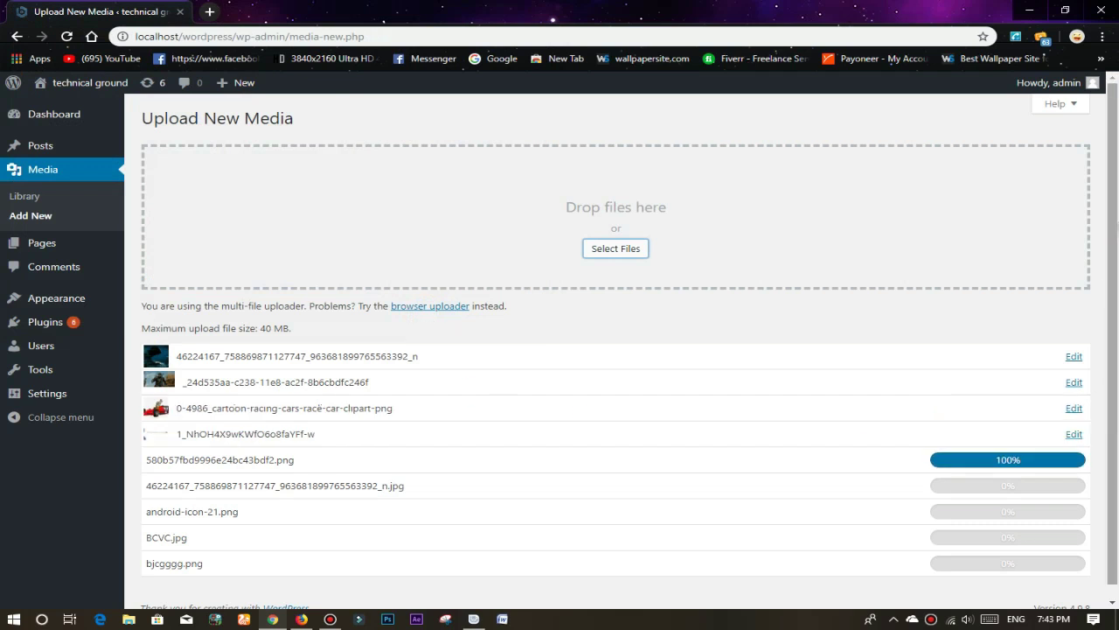
{"action": "scroll", "coordinate": [610, 326], "scroll_direction": "down", "scroll_amount": 1}
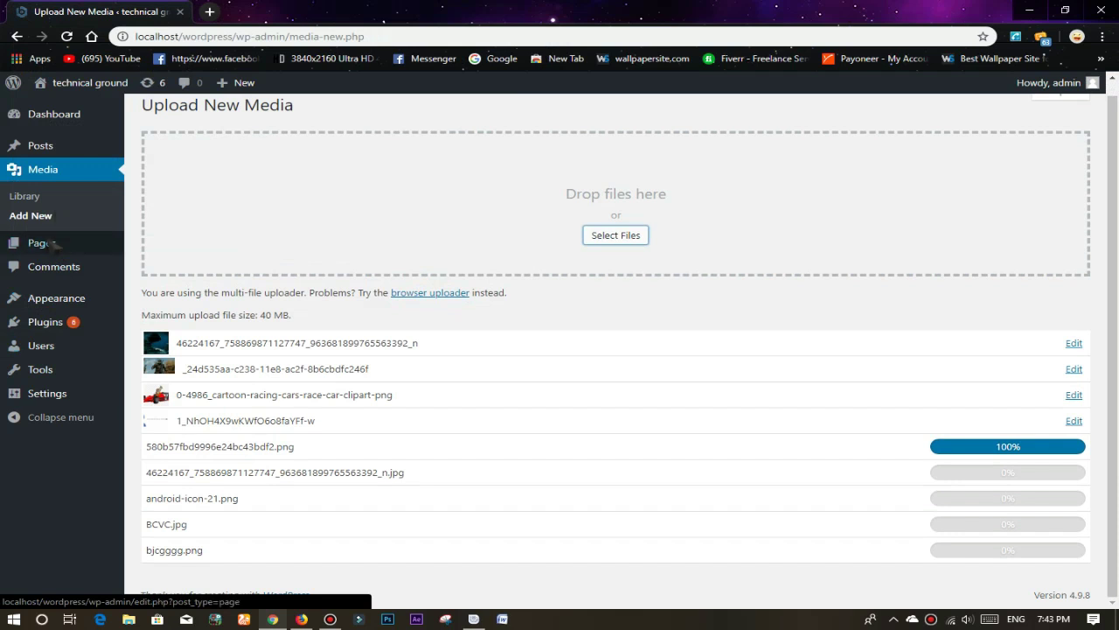
{"action": "left_click", "coordinate": [50, 244]}
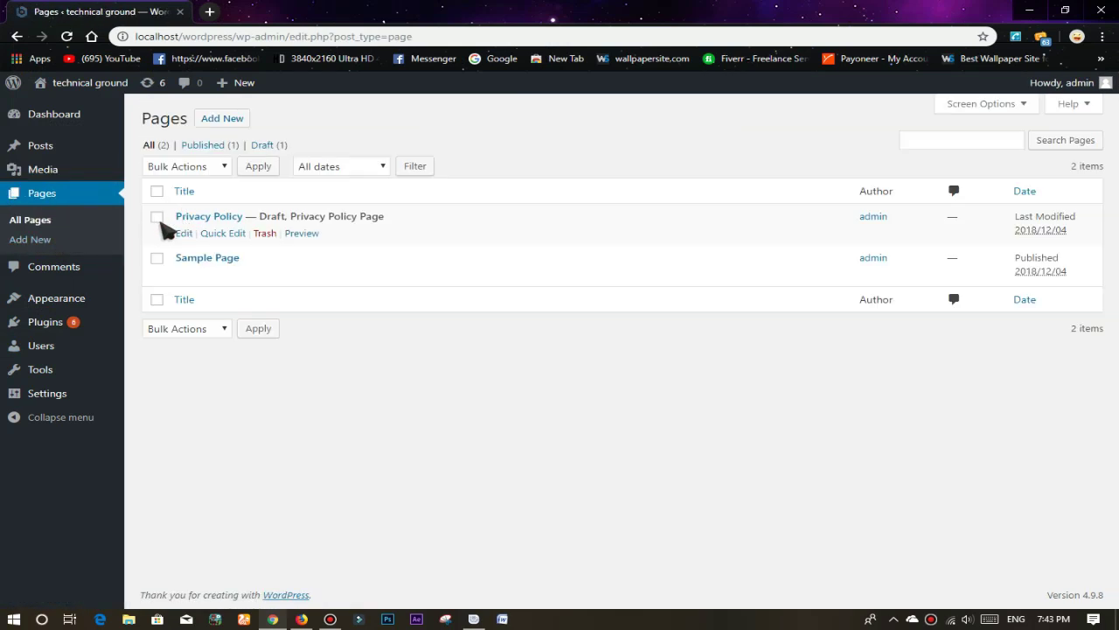
{"action": "key", "text": "ctrl+t"}
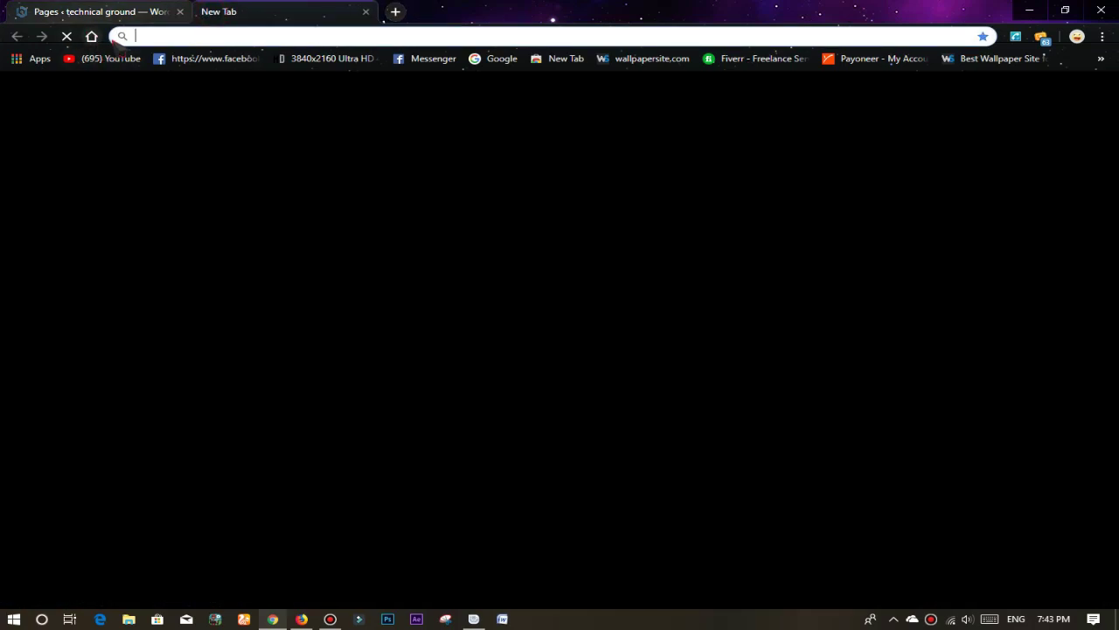
{"action": "left_click", "coordinate": [143, 12]}
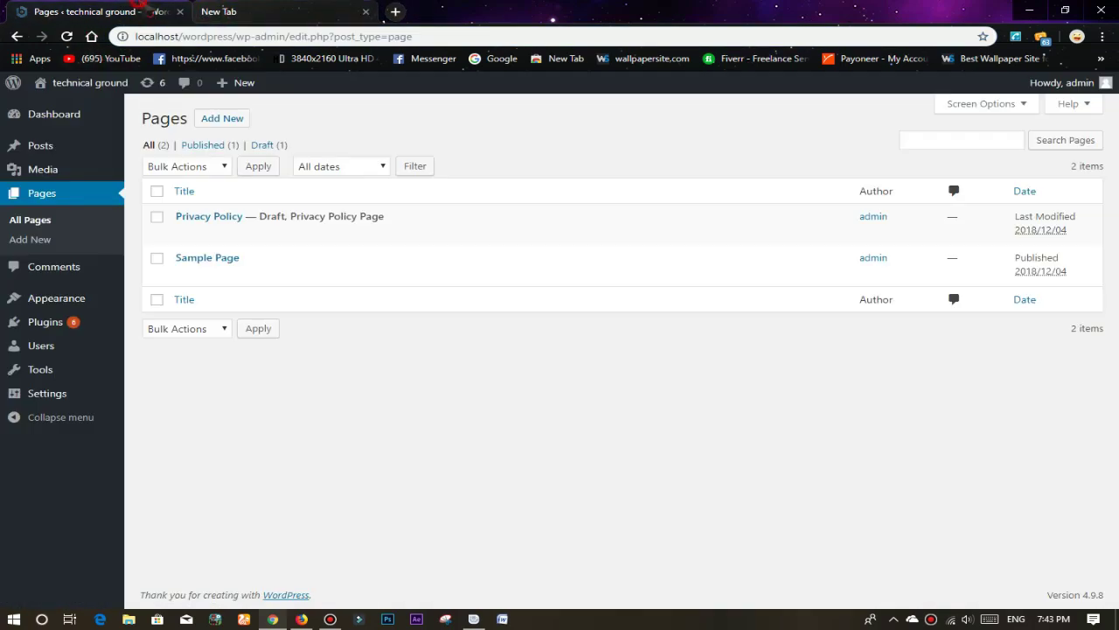
{"action": "right_click", "coordinate": [77, 90]}
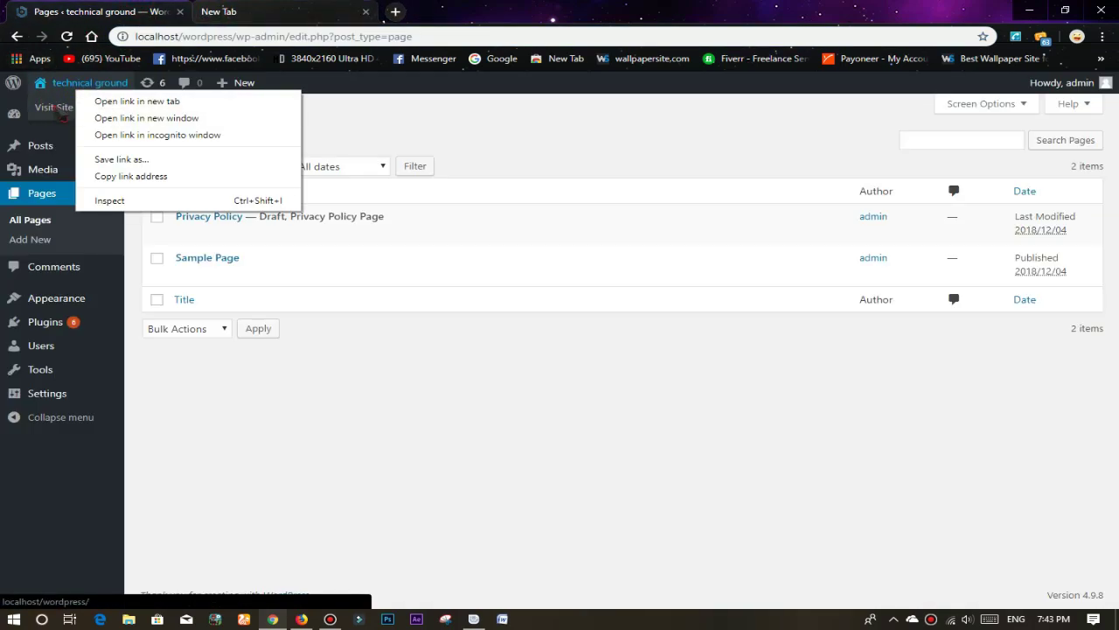
{"action": "left_click", "coordinate": [87, 111]}
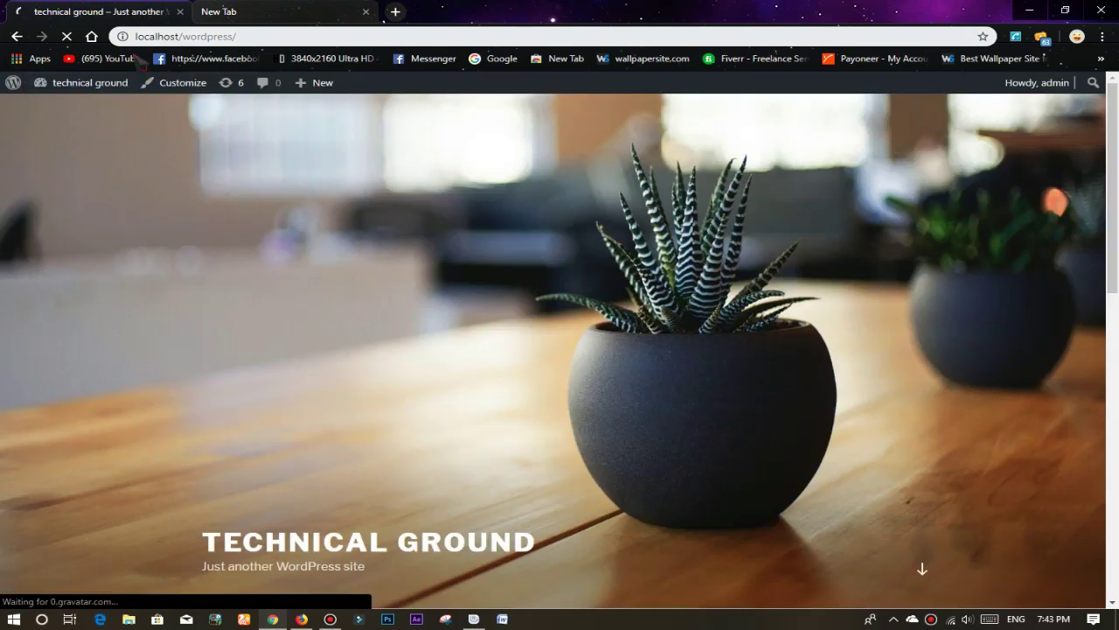
{"action": "left_click", "coordinate": [17, 36]}
Step: Open the live site in a separate browser tab and look through its home page
{"action": "mouse_move", "coordinate": [78, 84]}
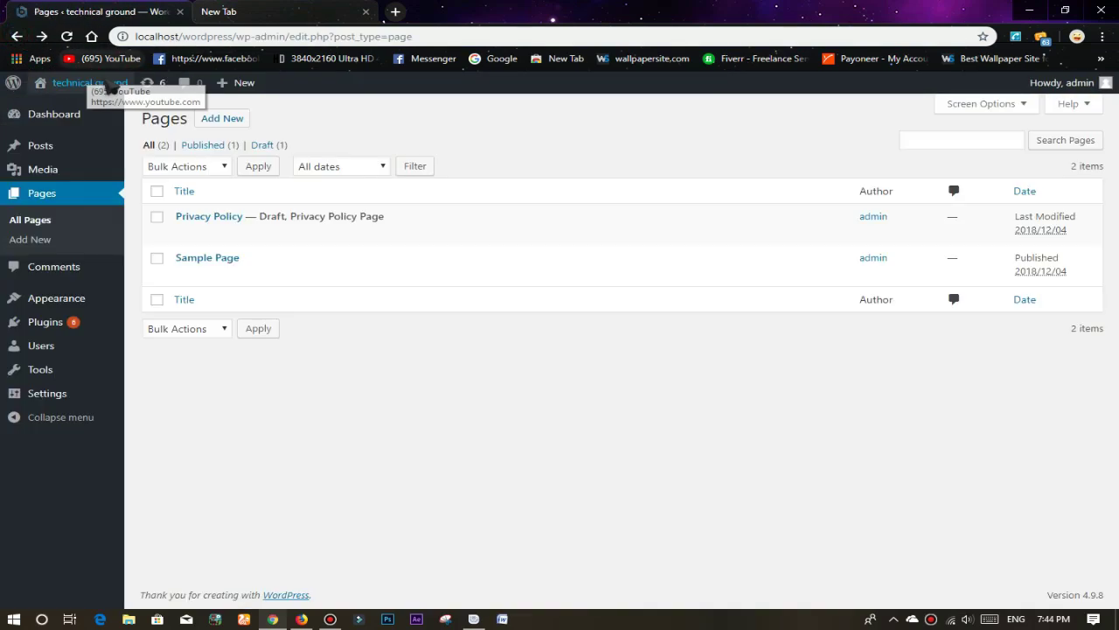
{"action": "right_click", "coordinate": [80, 105]}
{"action": "left_click", "coordinate": [132, 112]}
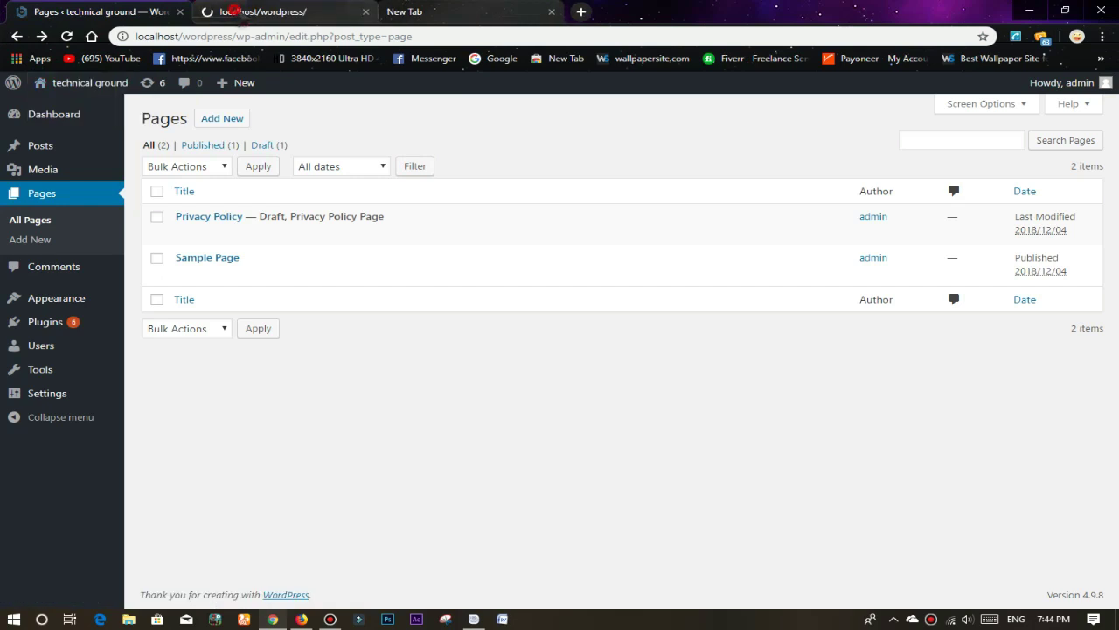
{"action": "left_click", "coordinate": [240, 14]}
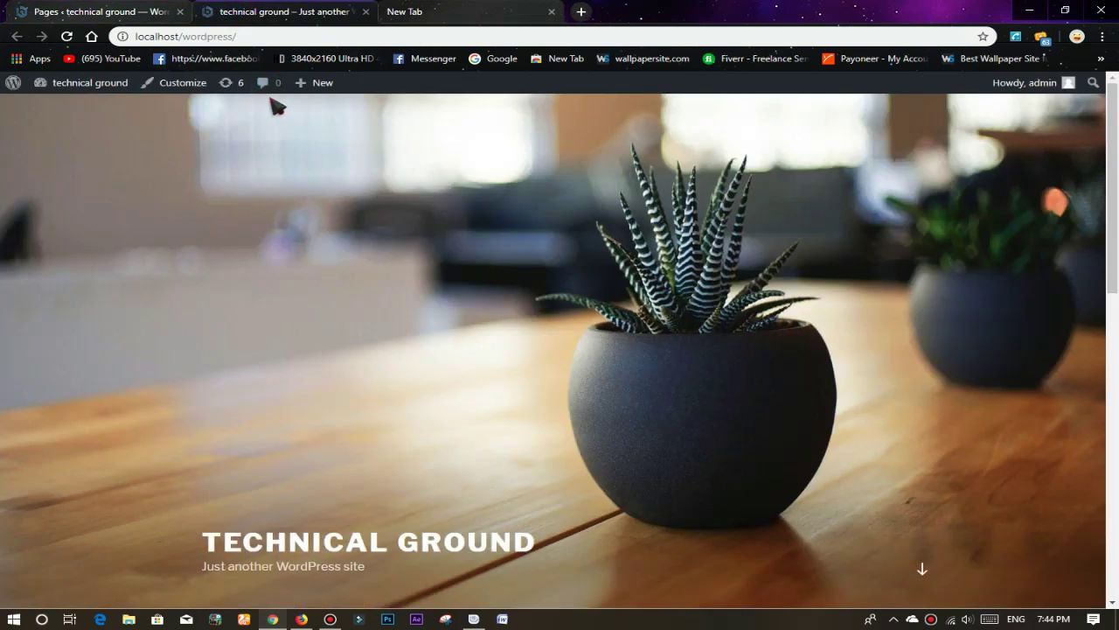
{"action": "scroll", "coordinate": [1114, 385], "scroll_direction": "down", "scroll_amount": 5}
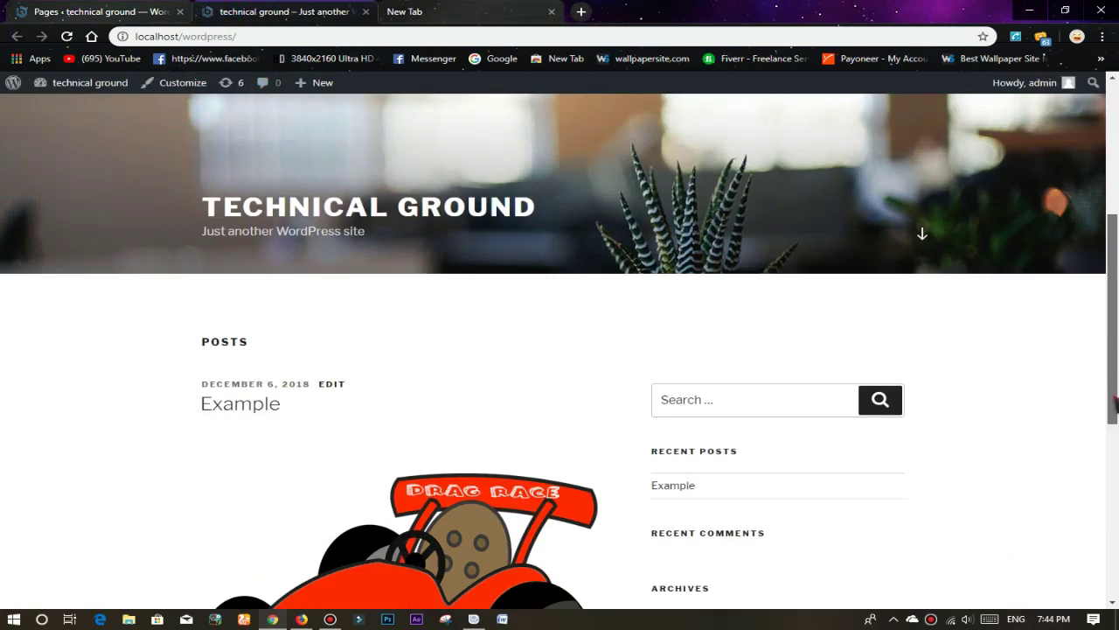
{"action": "scroll", "coordinate": [1114, 390], "scroll_direction": "up", "scroll_amount": 5}
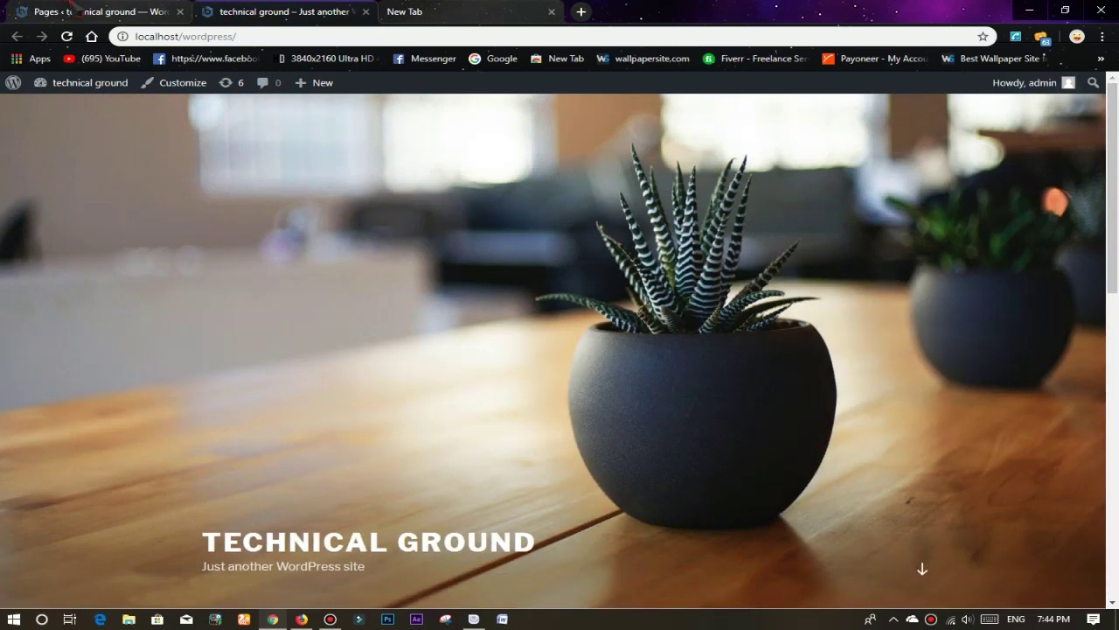
Step: Create a new page titled Tutorials with the text "hello" and publish it
{"action": "left_click", "coordinate": [76, 12]}
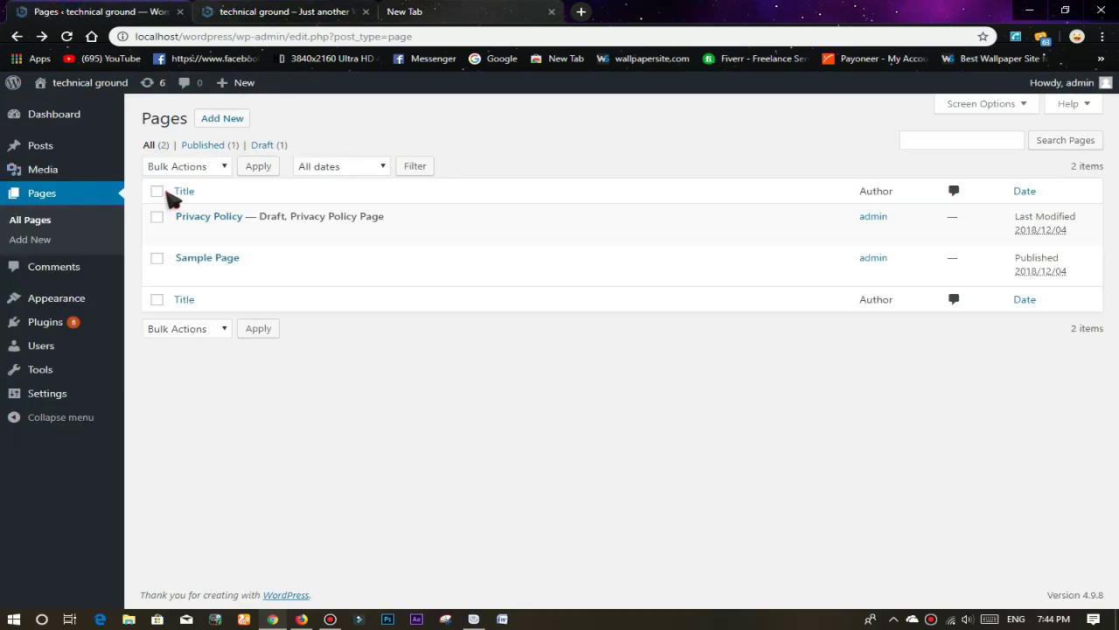
{"action": "left_click", "coordinate": [238, 119]}
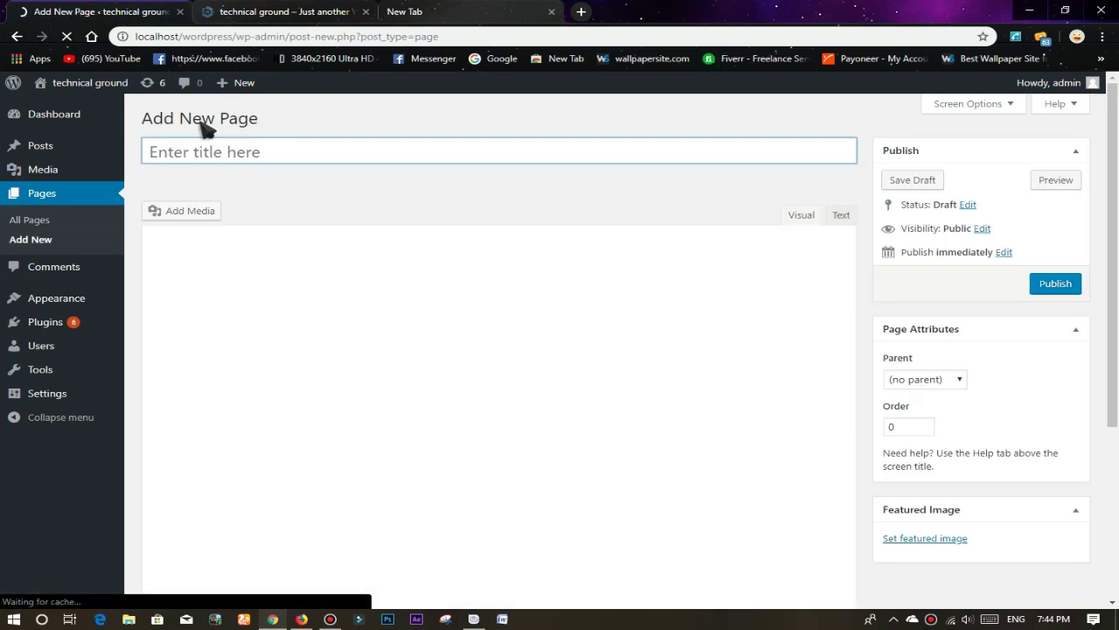
{"action": "left_click", "coordinate": [217, 155]}
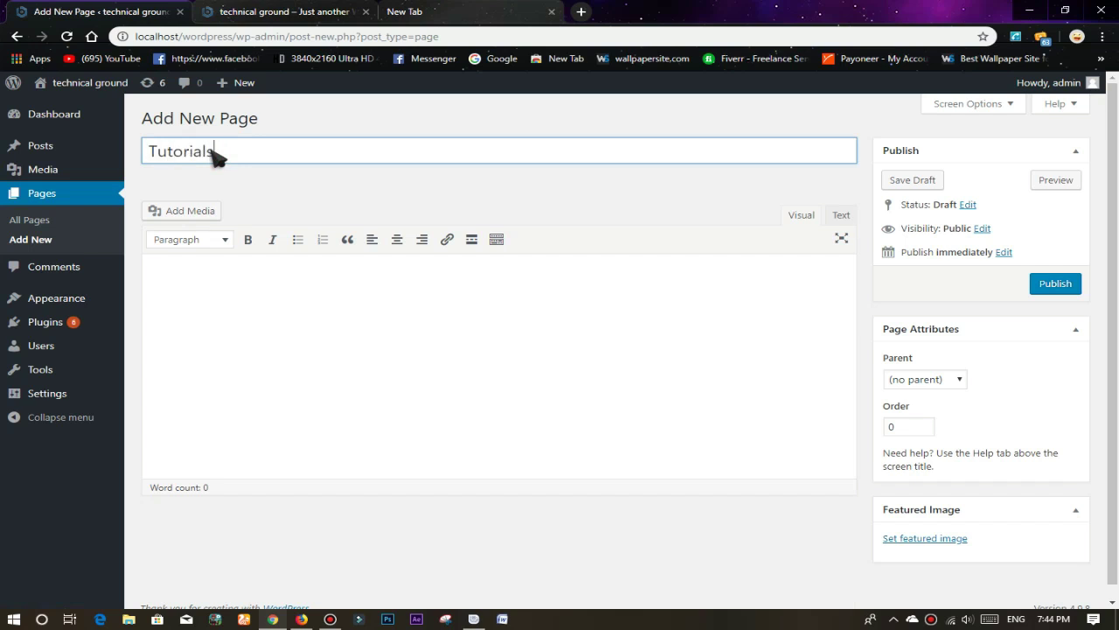
{"action": "left_click", "coordinate": [400, 339]}
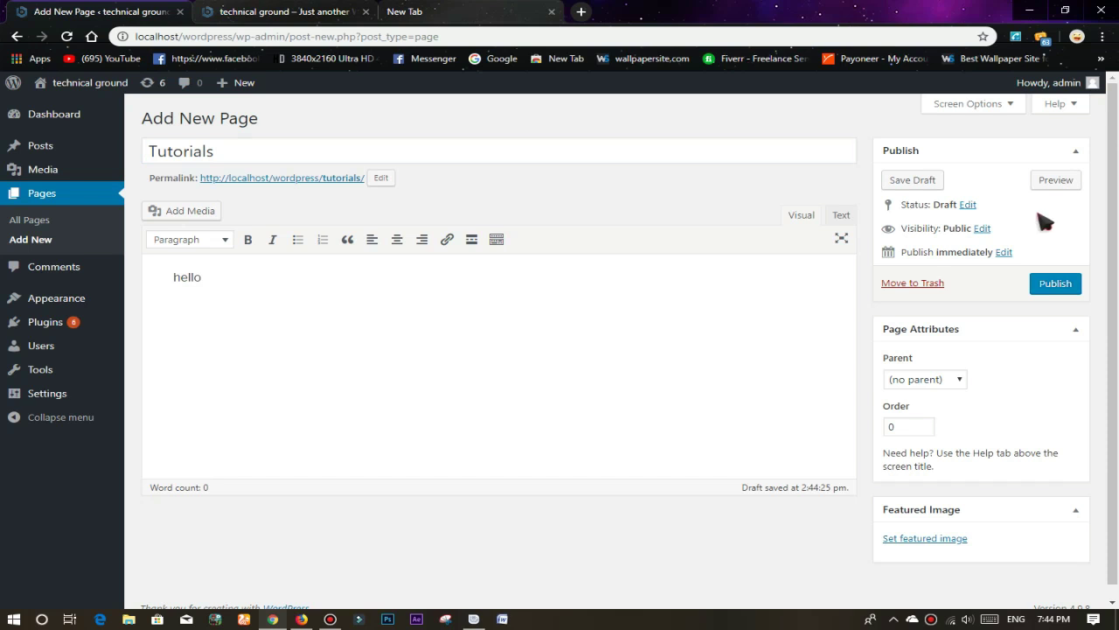
{"action": "type", "text": "hello"}
{"action": "left_click", "coordinate": [1054, 289]}
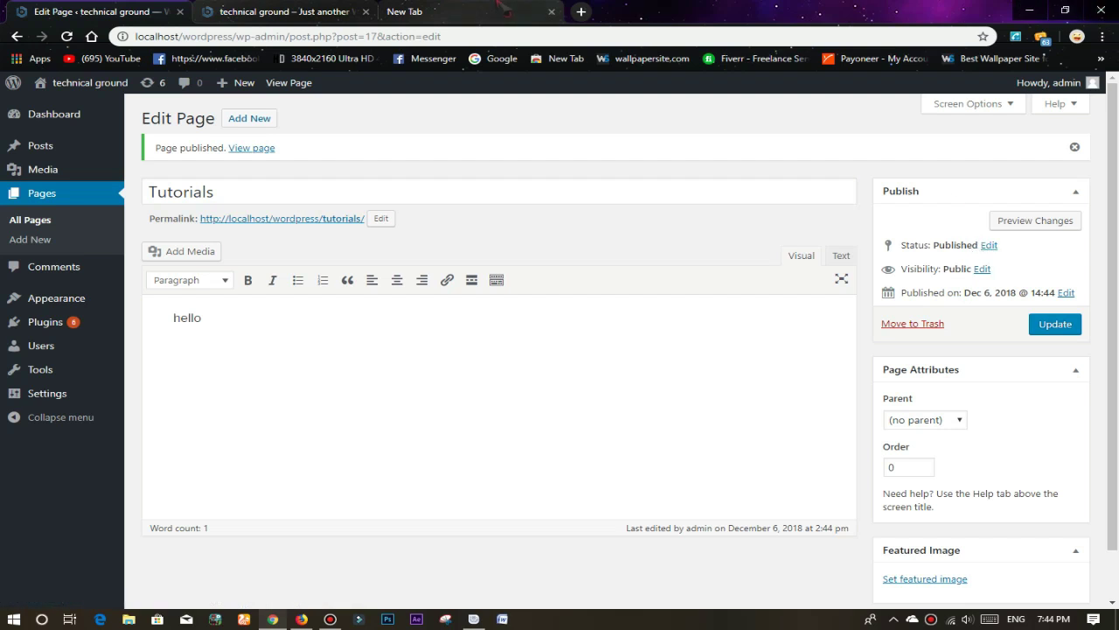
Step: Examine the Tutorials page's publishing options and the choices for its parent page, leaving it at (no parent)
{"action": "key", "text": "ctrl+shift+d"}
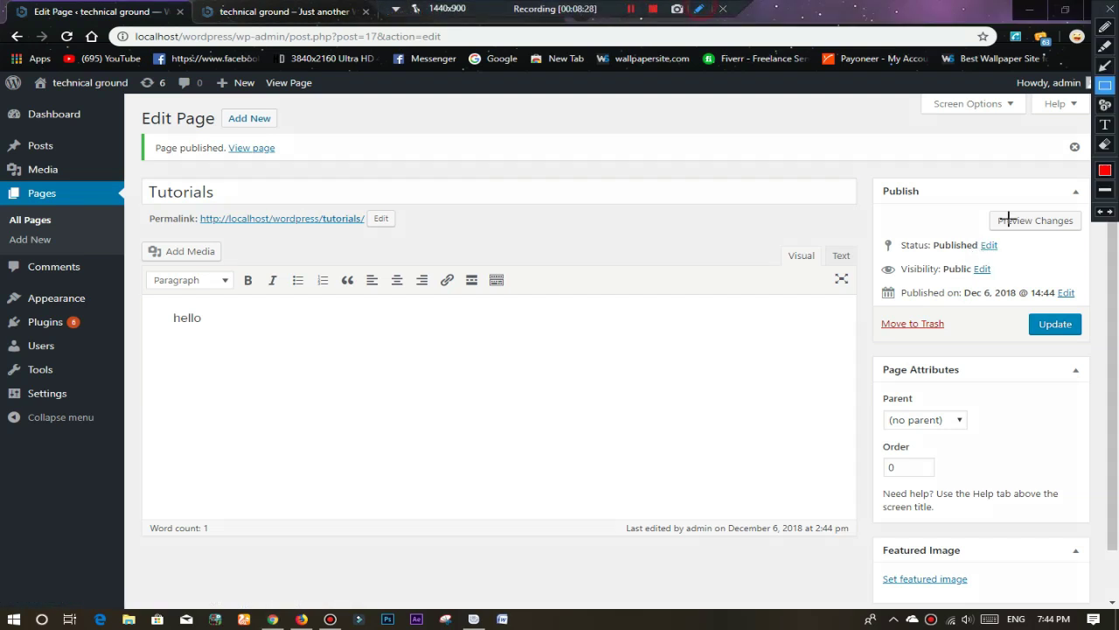
{"action": "mouse_move", "coordinate": [876, 218]}
{"action": "left_mouse_down"}
{"action": "mouse_move", "coordinate": [976, 309]}
{"action": "mouse_move", "coordinate": [1062, 430]}
{"action": "mouse_move", "coordinate": [1107, 516]}
{"action": "mouse_move", "coordinate": [1111, 594]}
{"action": "mouse_move", "coordinate": [1101, 349]}
{"action": "left_mouse_up"}
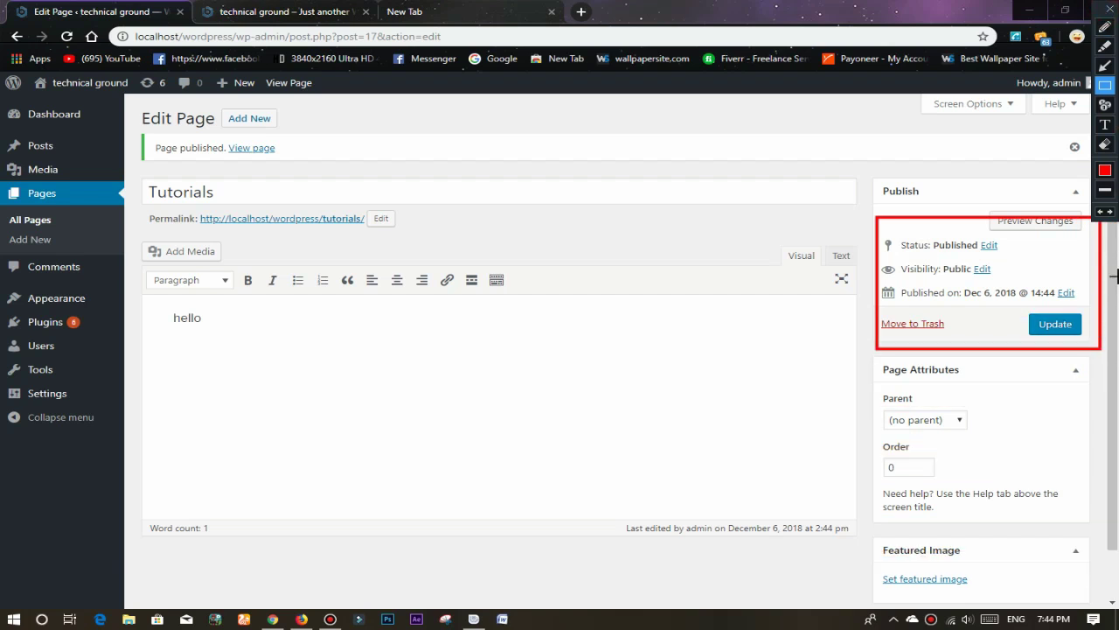
{"action": "key", "text": "ctrl+shift+d"}
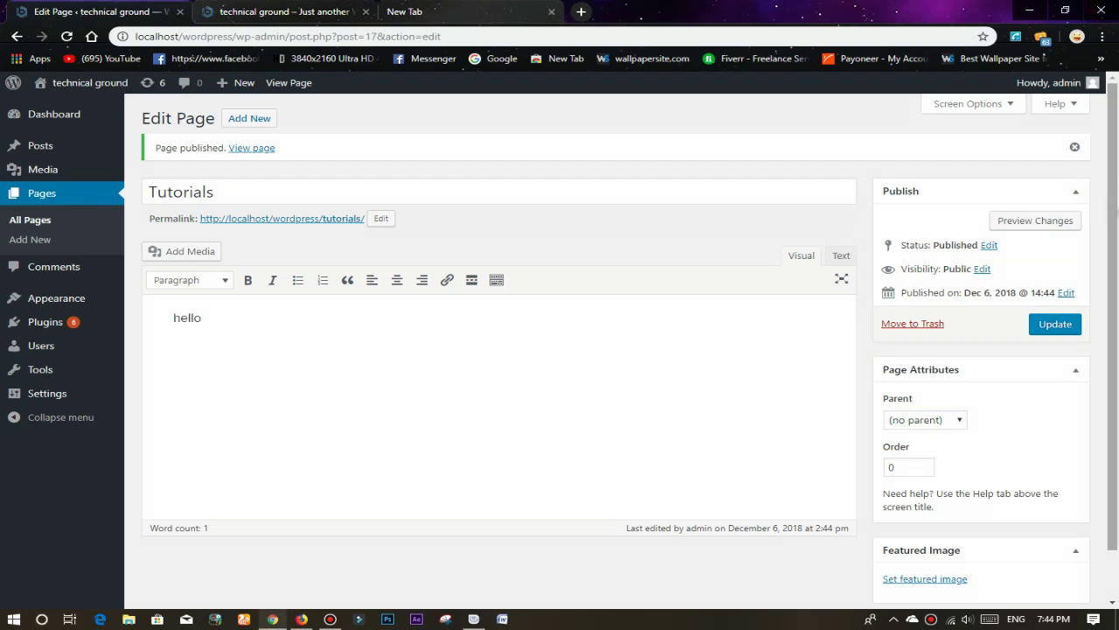
{"action": "scroll", "coordinate": [1019, 360], "scroll_direction": "down", "scroll_amount": 1}
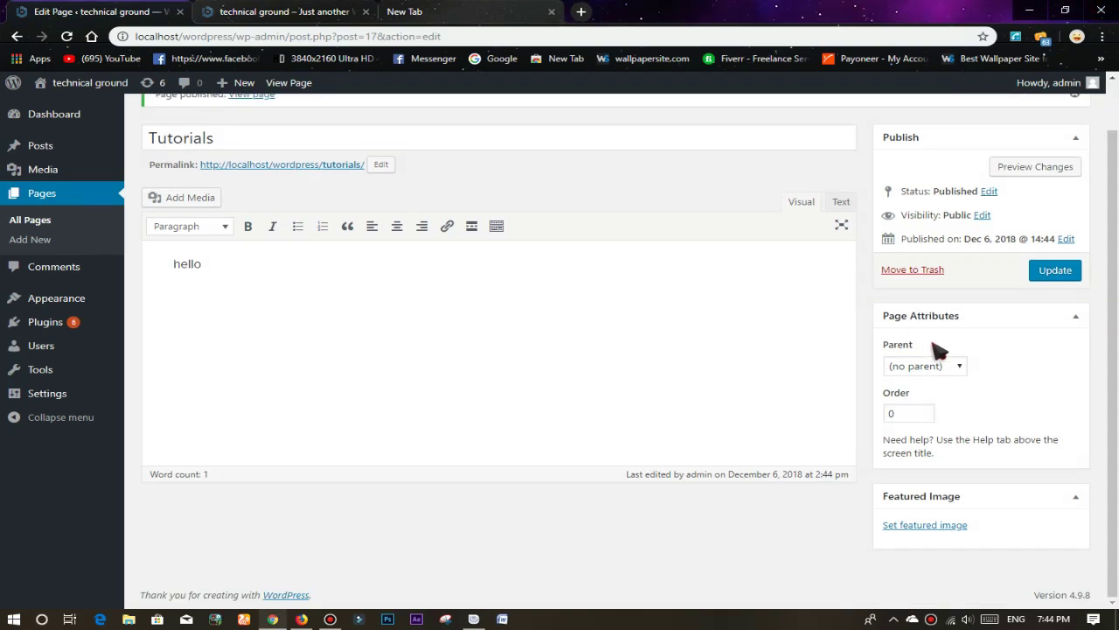
{"action": "left_click", "coordinate": [961, 368]}
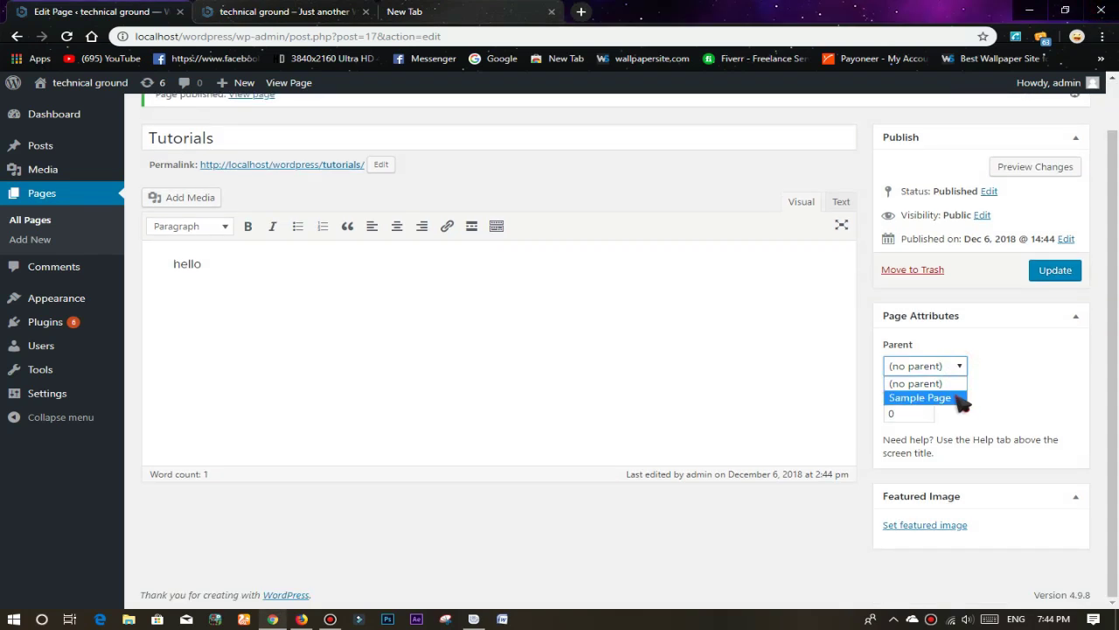
{"action": "left_click", "coordinate": [955, 364]}
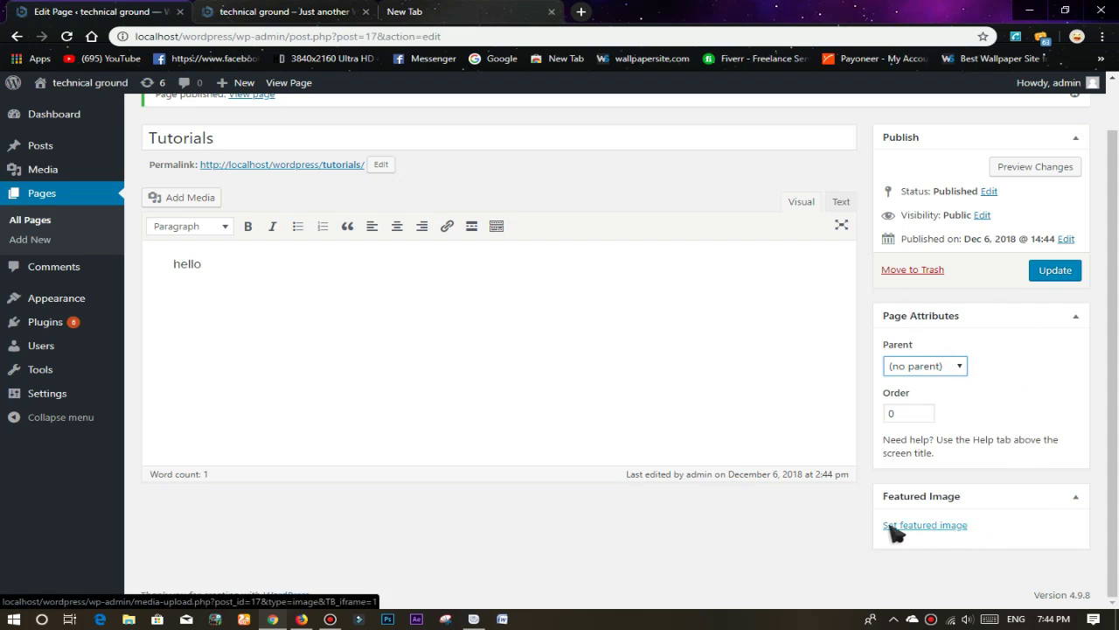
Step: Return to the list of all pages and filter it to show only published pages
{"action": "left_click", "coordinate": [34, 222]}
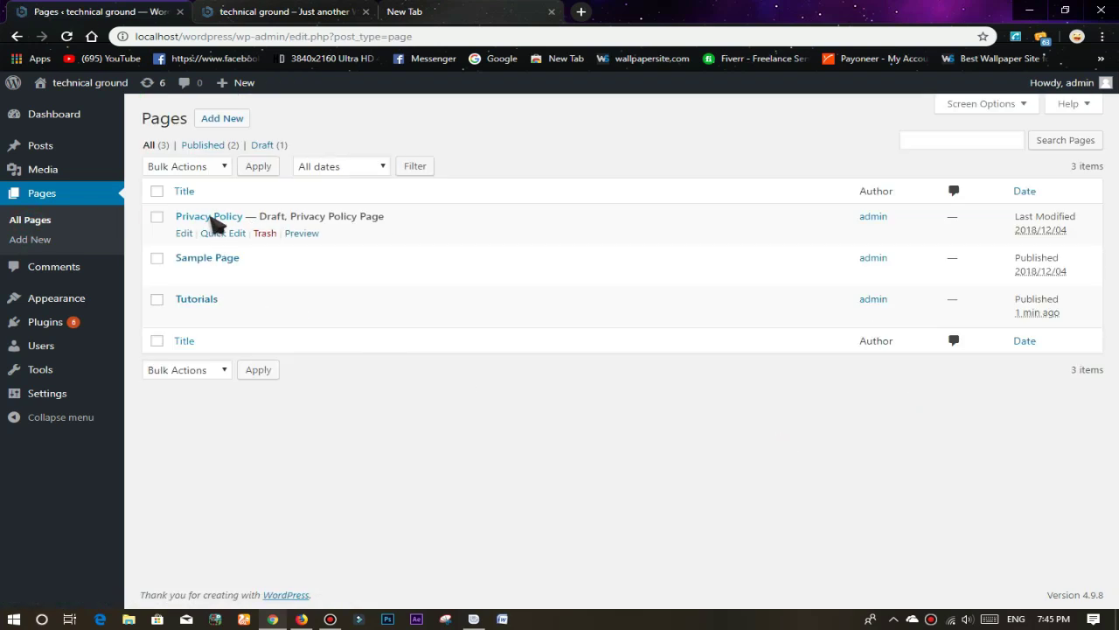
{"action": "left_click", "coordinate": [156, 217]}
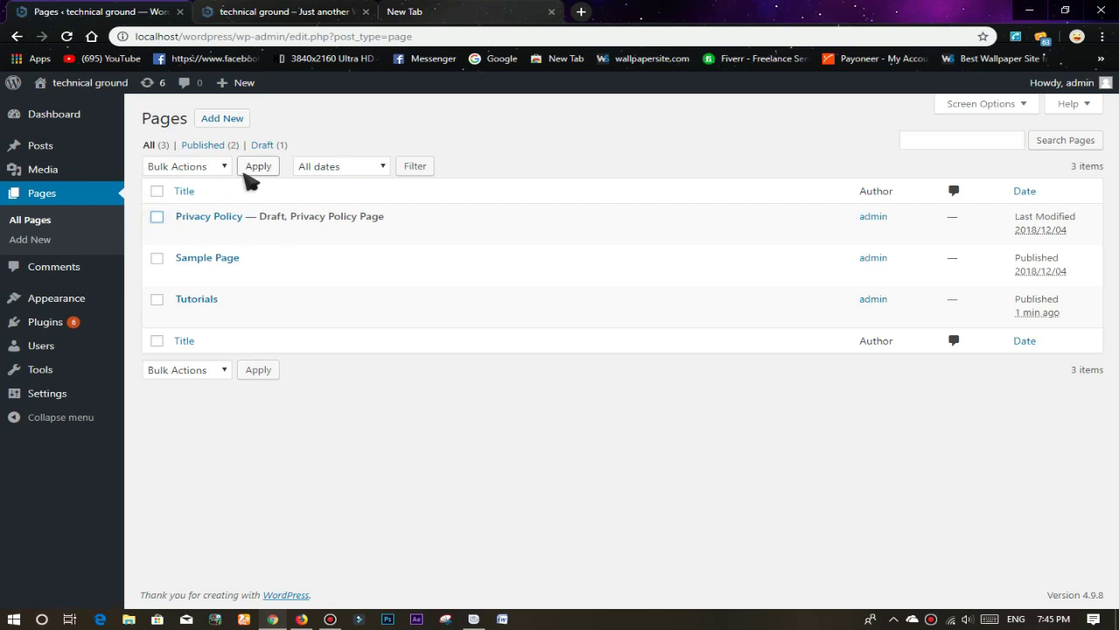
{"action": "left_click", "coordinate": [211, 145]}
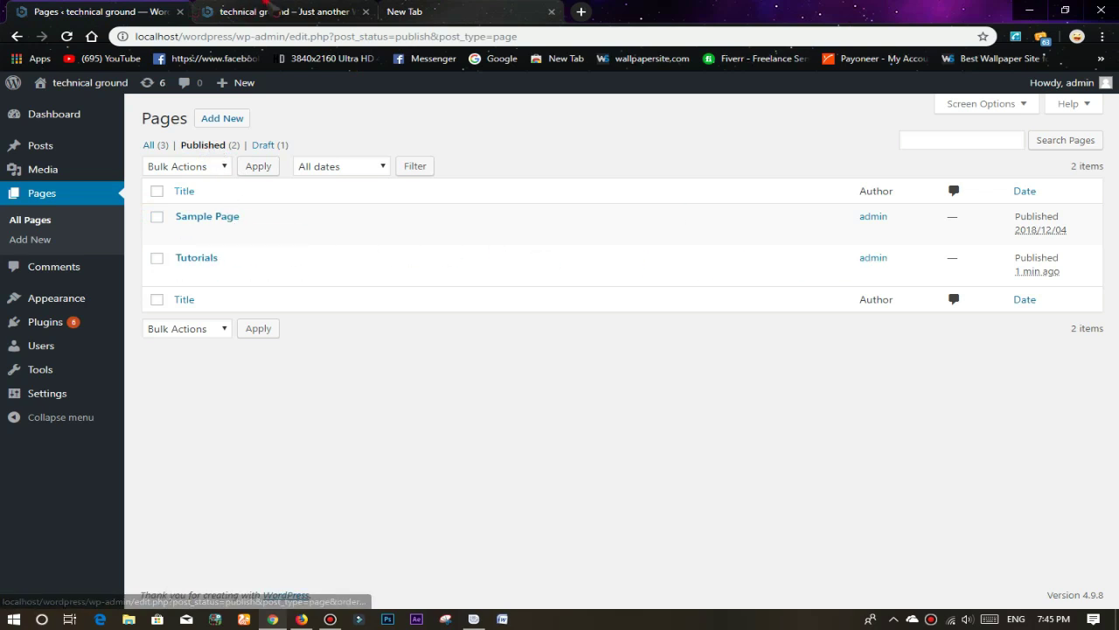
Step: Reload the live site's home page and check its posts and sidebar down to the footer
{"action": "left_click", "coordinate": [273, 10]}
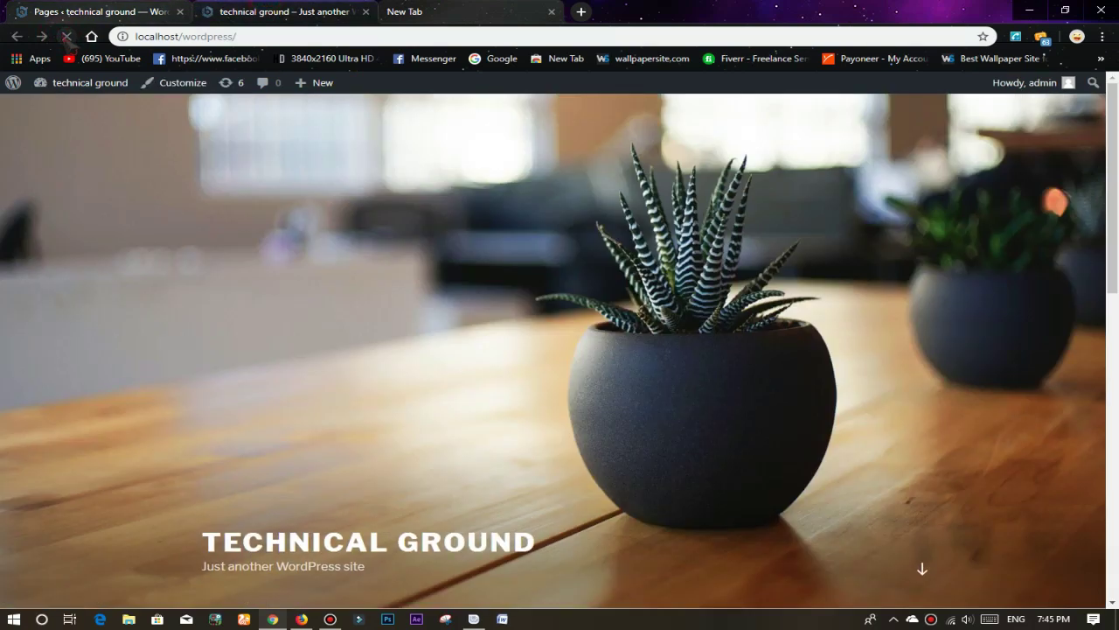
{"action": "mouse_move", "coordinate": [1112, 188]}
{"action": "left_mouse_down"}
{"action": "mouse_move", "coordinate": [1113, 489]}
{"action": "mouse_move", "coordinate": [1116, 171]}
{"action": "left_mouse_up"}
{"action": "left_click_drag", "start_coordinate": [1115, 262], "coordinate": [1115, 568]}
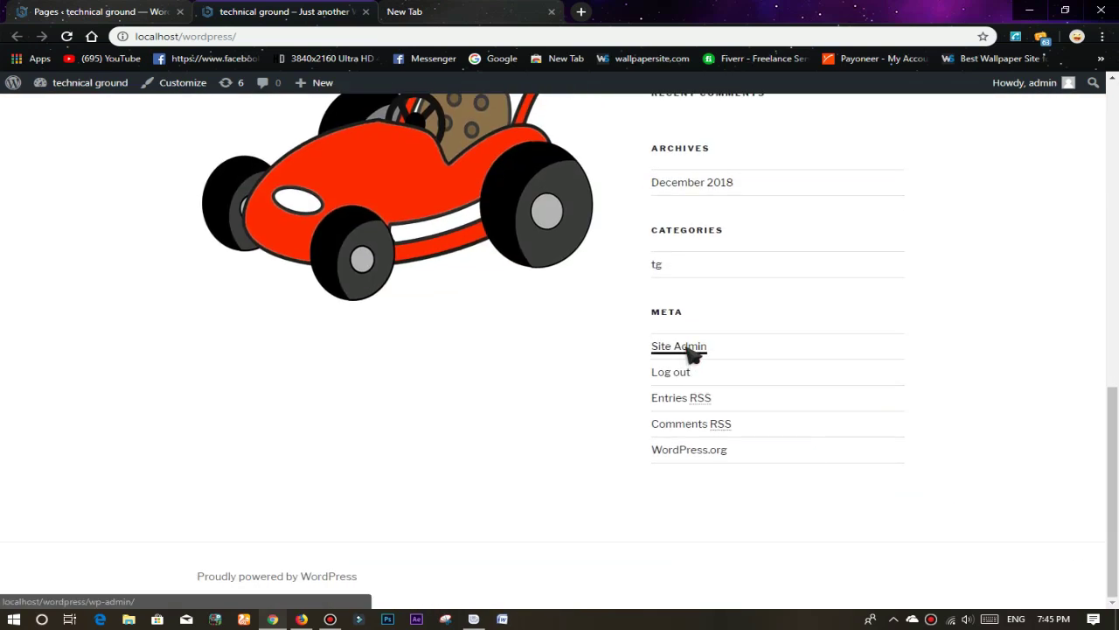
{"action": "left_click_drag", "start_coordinate": [1113, 533], "coordinate": [1111, 229]}
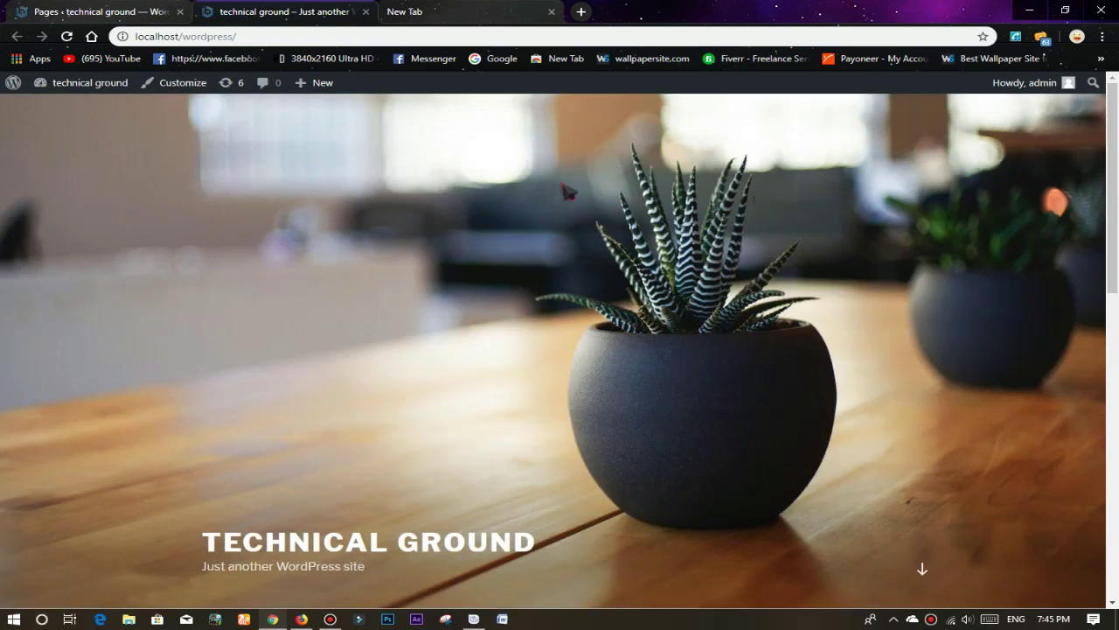
Step: Look over a blank new-page form and open the site's comments management page
{"action": "left_click", "coordinate": [155, 9]}
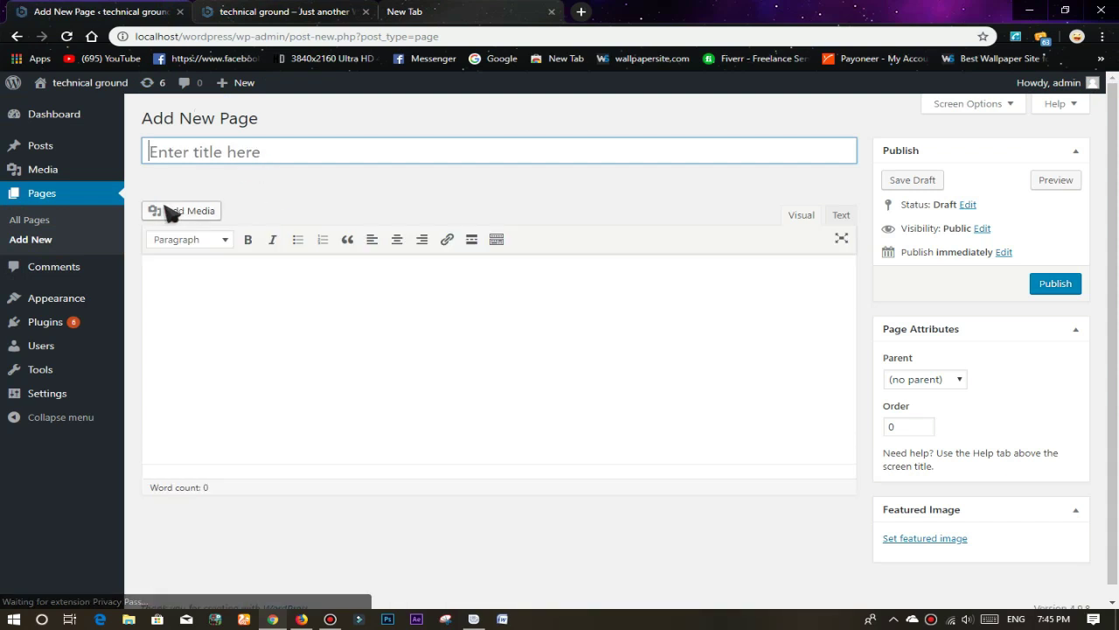
{"action": "scroll", "coordinate": [770, 358], "scroll_direction": "down", "scroll_amount": 1}
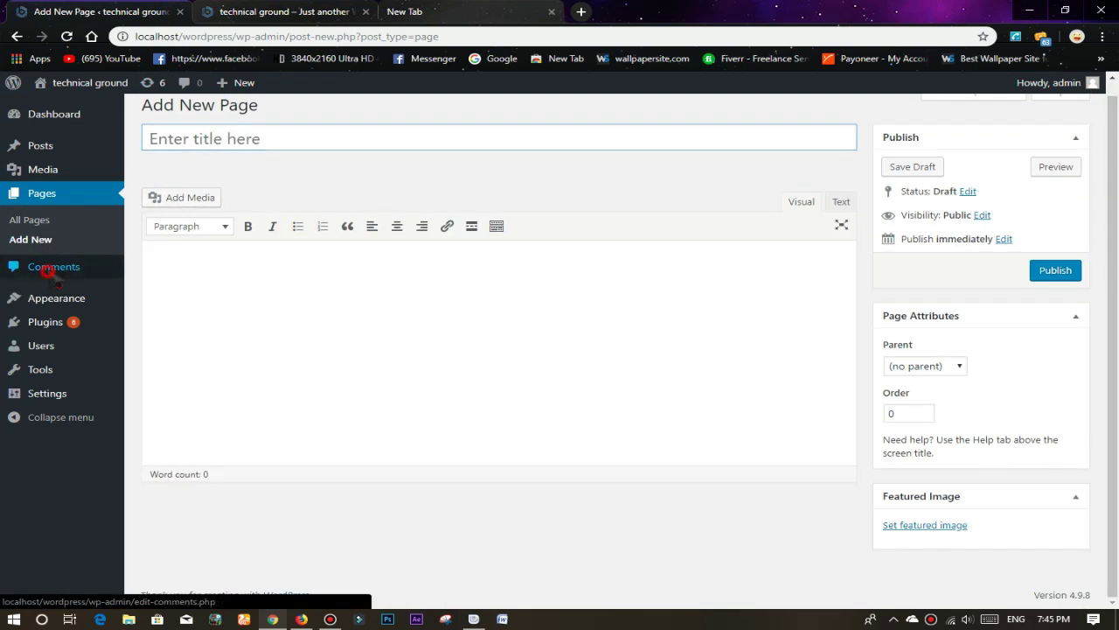
{"action": "left_click", "coordinate": [53, 266]}
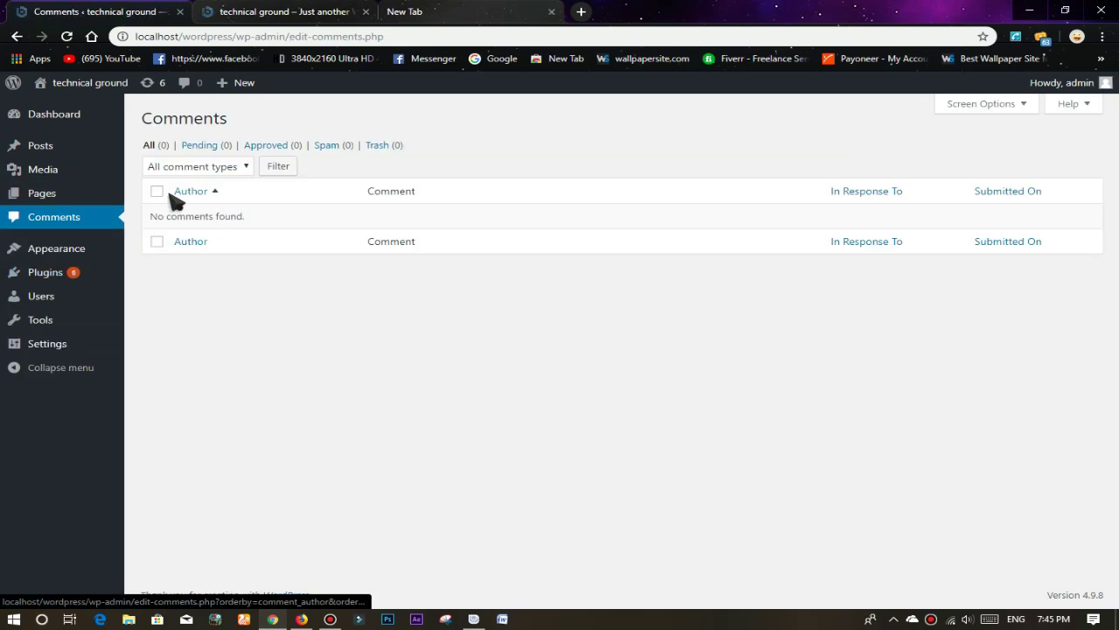
Step: Go back to the live home page and look through its sidebar, including the recent comments section
{"action": "left_click", "coordinate": [262, 11]}
{"action": "left_click_drag", "start_coordinate": [1113, 241], "coordinate": [1113, 538]}
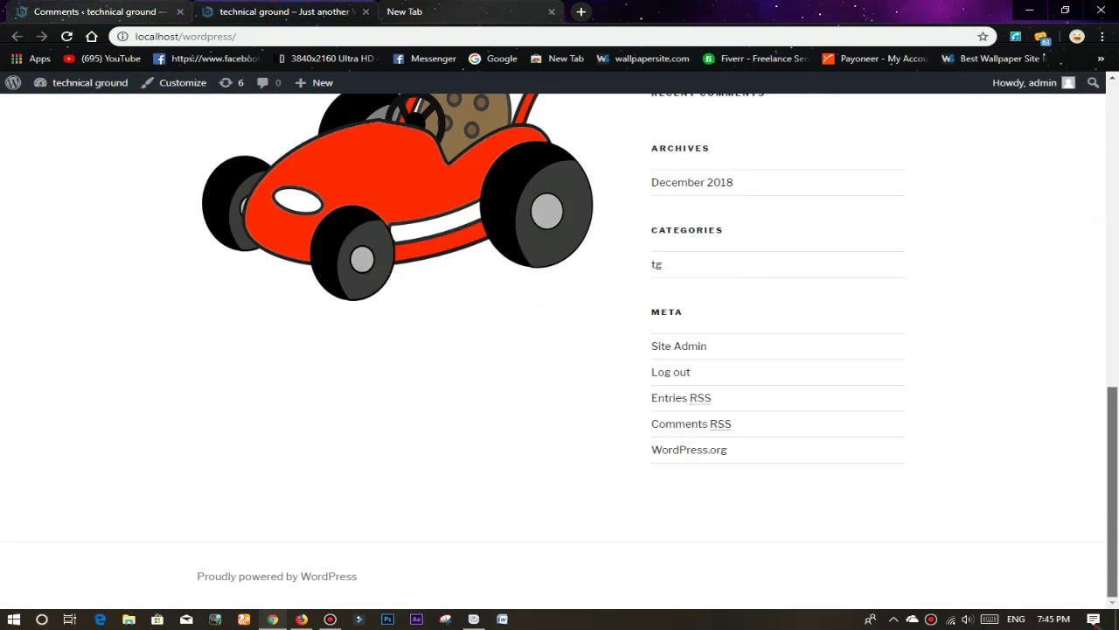
{"action": "scroll", "coordinate": [559, 350], "scroll_direction": "up", "scroll_amount": 5}
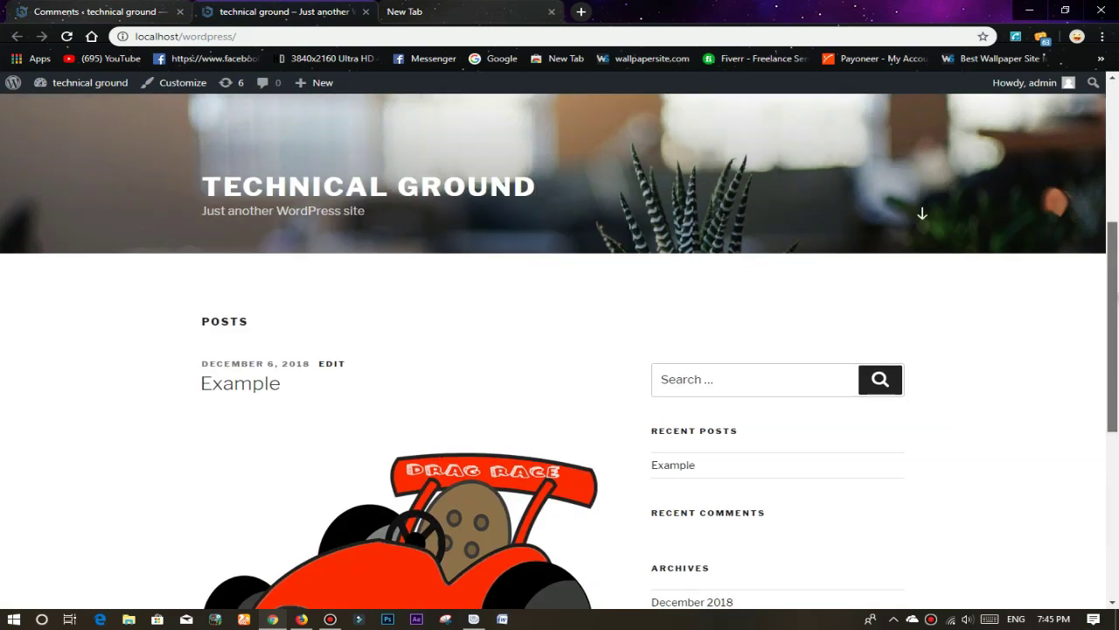
Step: Open the Example post from the home page and post the comment "ahflaflalfl;jafaf" on it
{"action": "scroll", "coordinate": [560, 350], "scroll_direction": "down", "scroll_amount": 5}
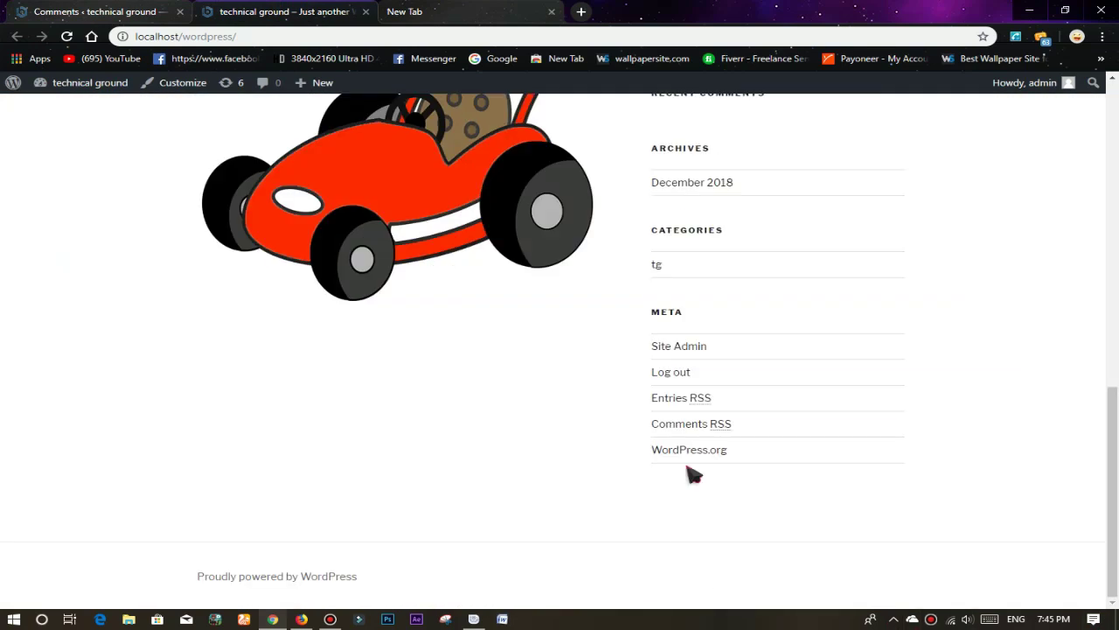
{"action": "left_click", "coordinate": [505, 275]}
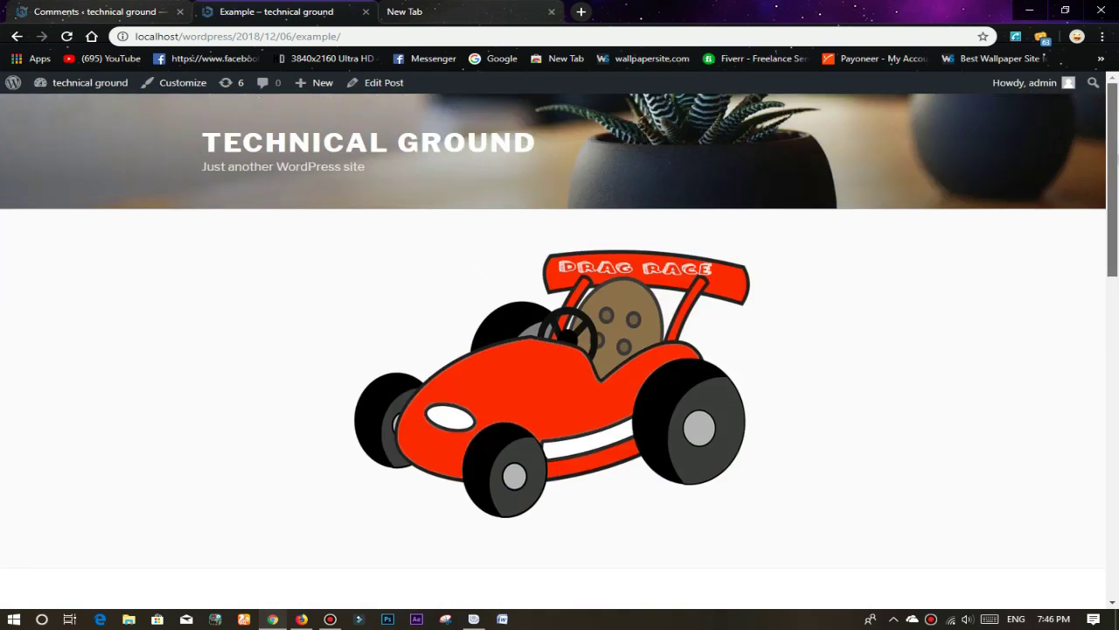
{"action": "scroll", "coordinate": [464, 487], "scroll_direction": "down", "scroll_amount": 10}
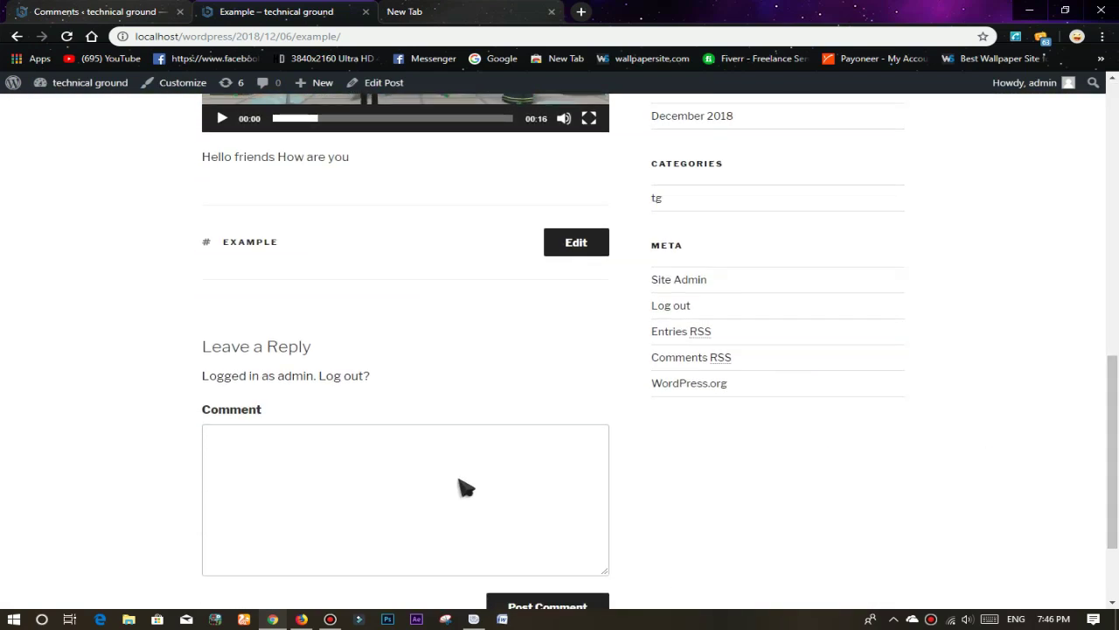
{"action": "left_click", "coordinate": [354, 517]}
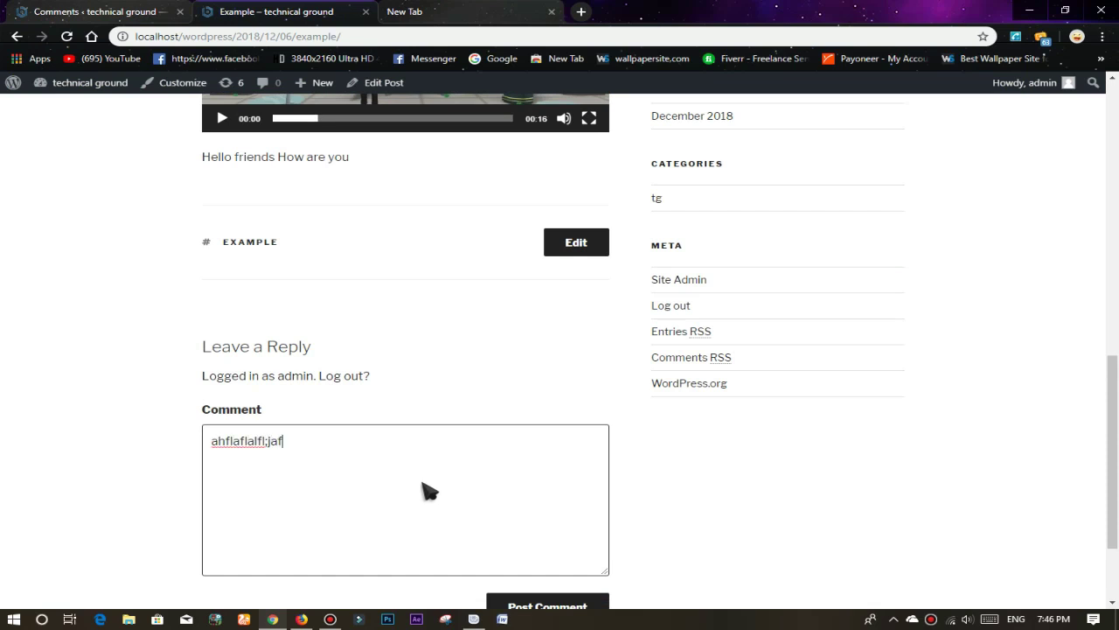
{"action": "left_click", "coordinate": [588, 604]}
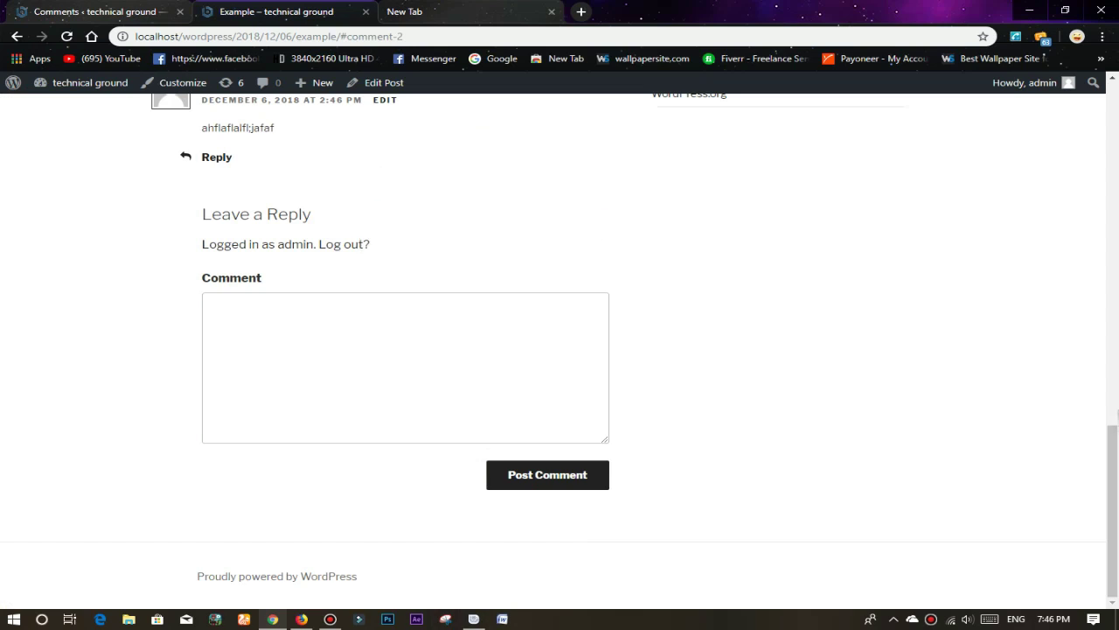
Step: Check the comments management page for the new comment and go back to the beginning of the Example post
{"action": "scroll", "coordinate": [358, 332], "scroll_direction": "up", "scroll_amount": 5}
{"action": "left_click", "coordinate": [88, 11]}
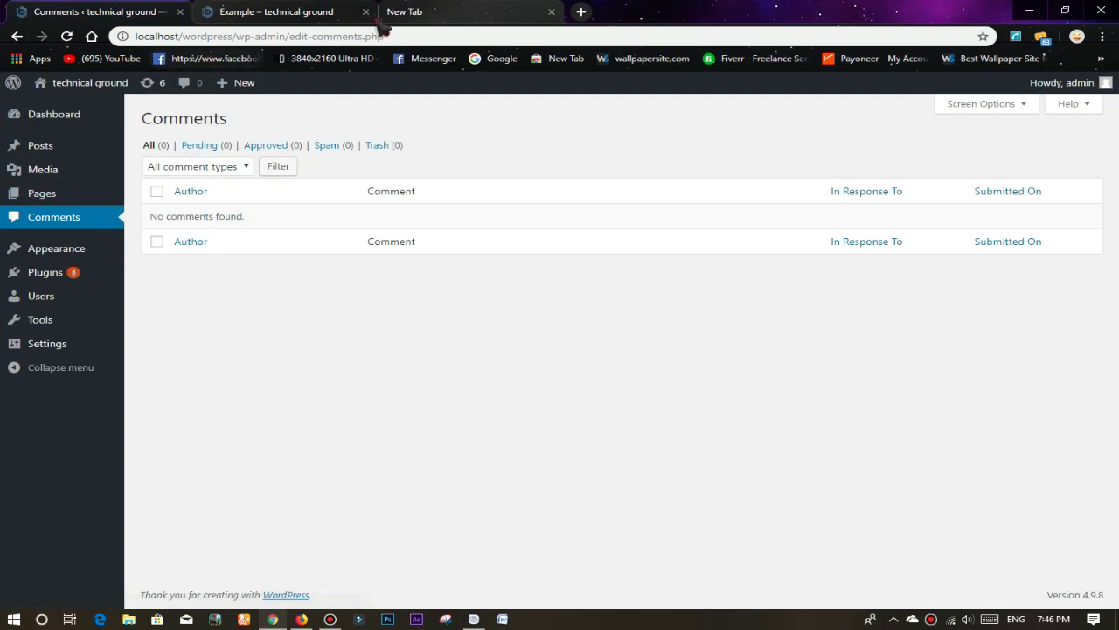
{"action": "left_click", "coordinate": [276, 10]}
{"action": "scroll", "coordinate": [940, 329], "scroll_direction": "up", "scroll_amount": 15}
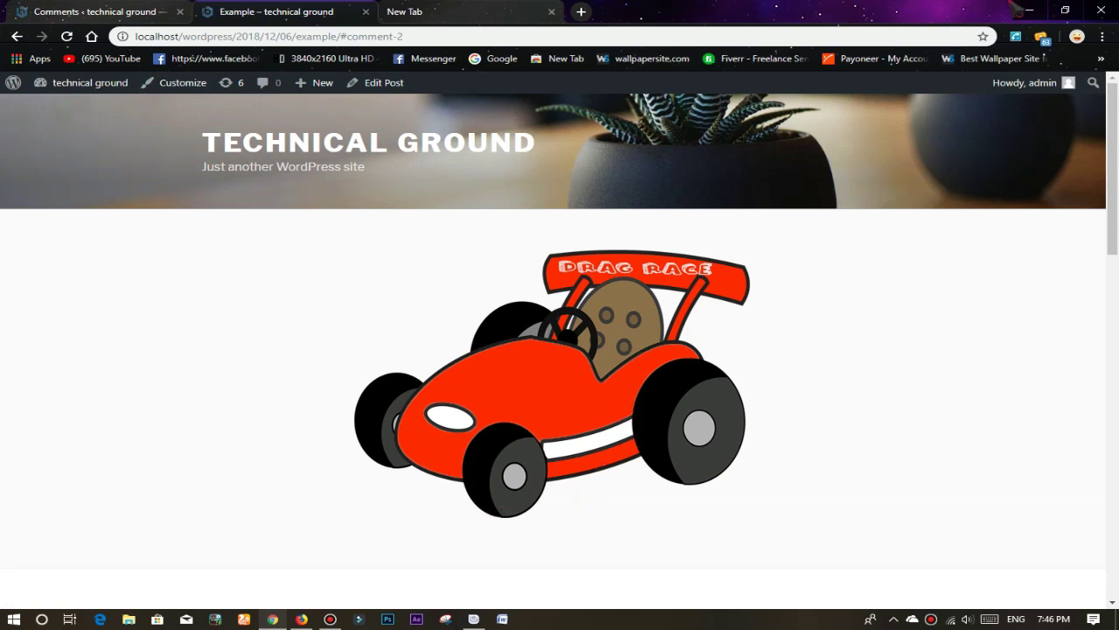
Step: Minimize the browser and the Bitnami WordPress Stack window, and bring the Chrome window back up
{"action": "left_click", "coordinate": [1028, 10]}
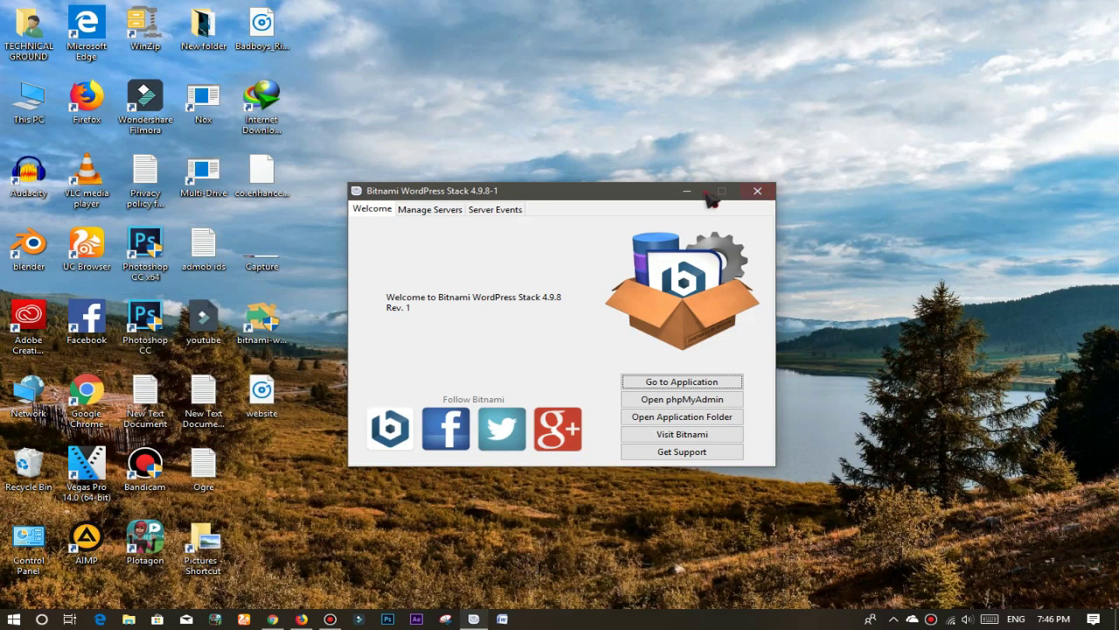
{"action": "left_click", "coordinate": [688, 190]}
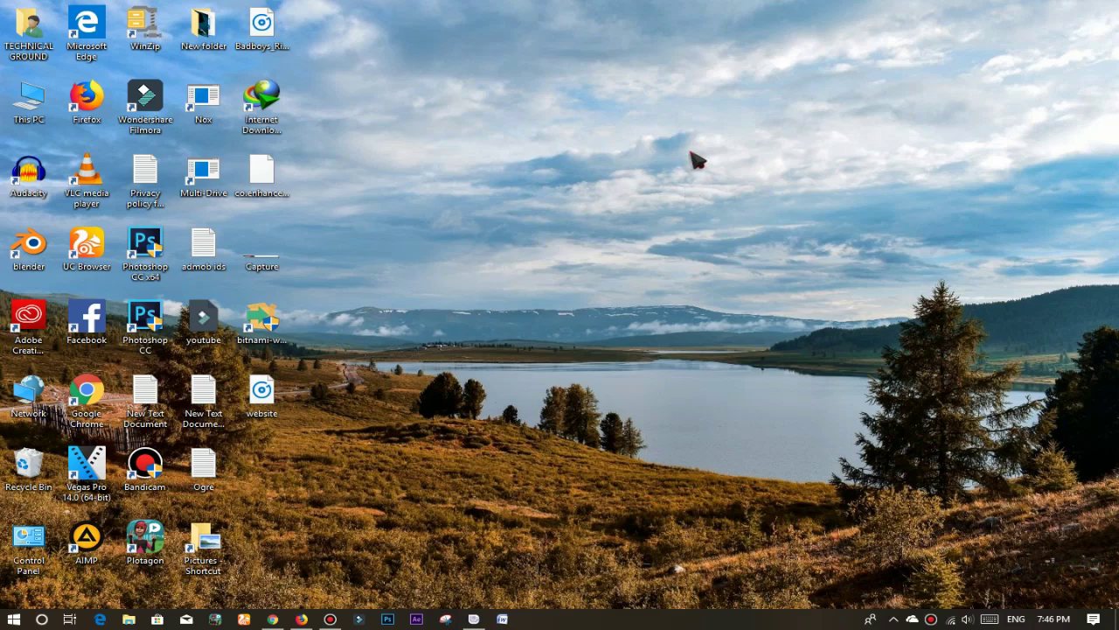
{"action": "left_click", "coordinate": [273, 619]}
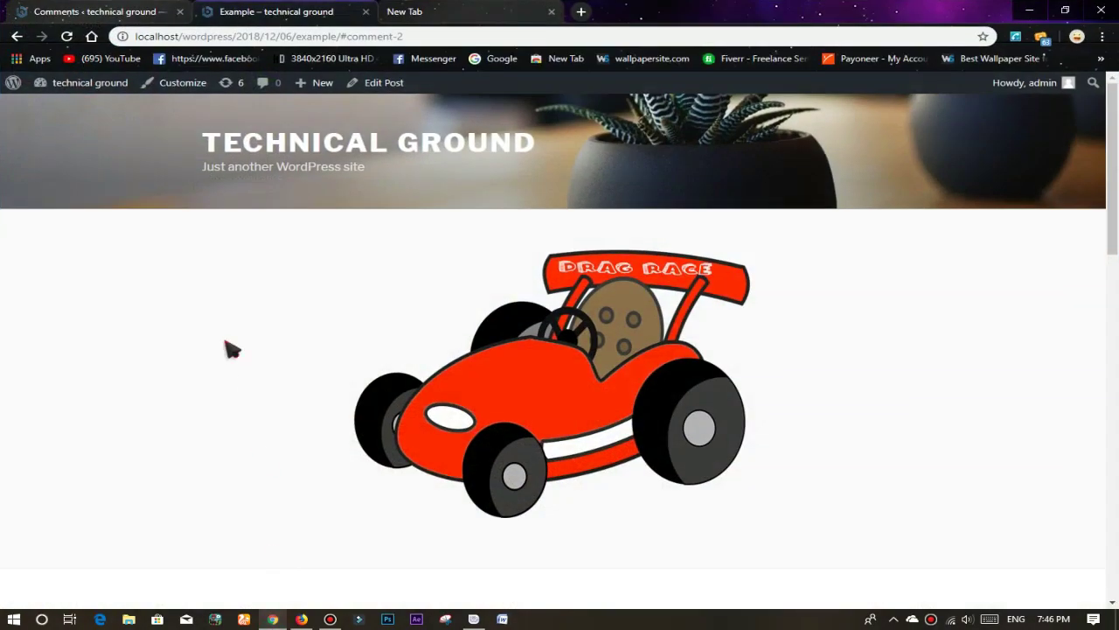
Step: Look over the Appearance options in the site's admin area and minimize the browser to show the desktop
{"action": "left_click", "coordinate": [127, 11]}
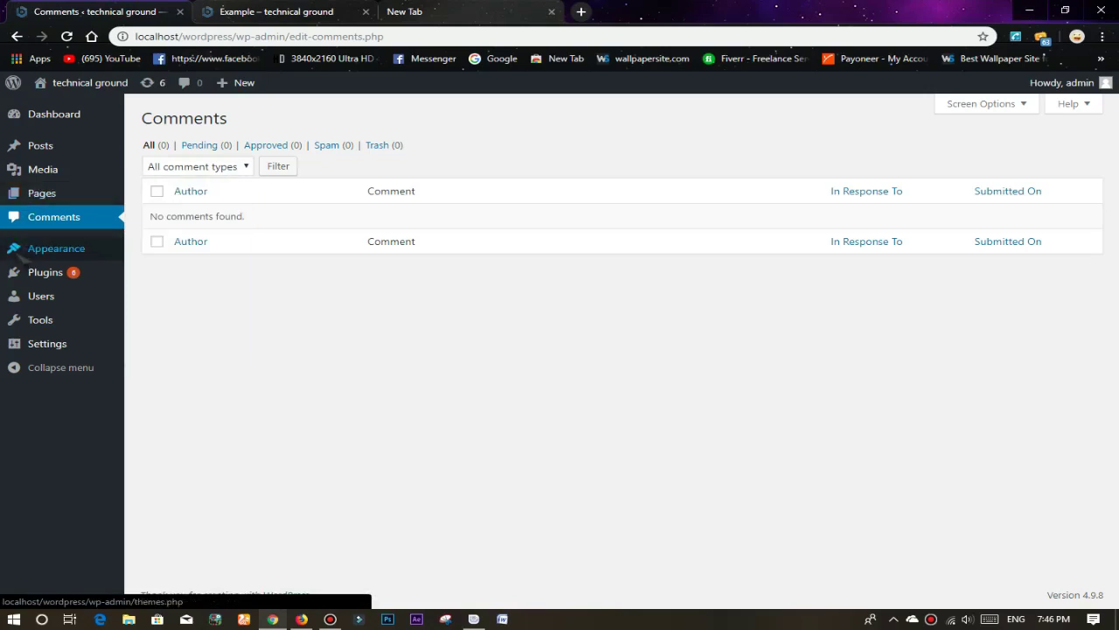
{"action": "mouse_move", "coordinate": [27, 254]}
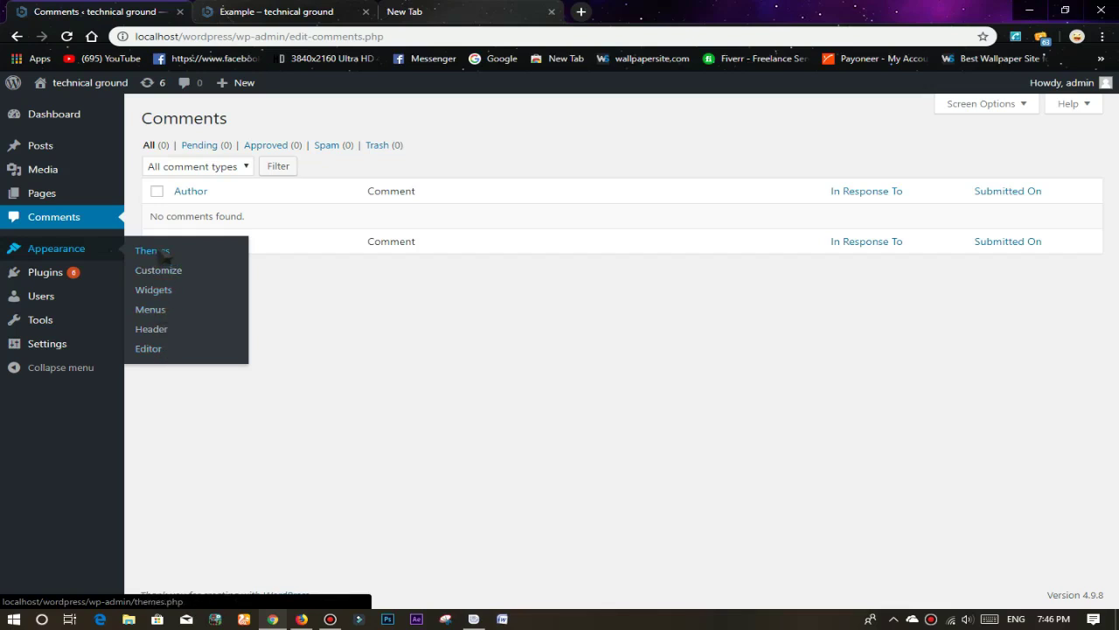
{"action": "mouse_move", "coordinate": [77, 260]}
{"action": "left_click", "coordinate": [1030, 11]}
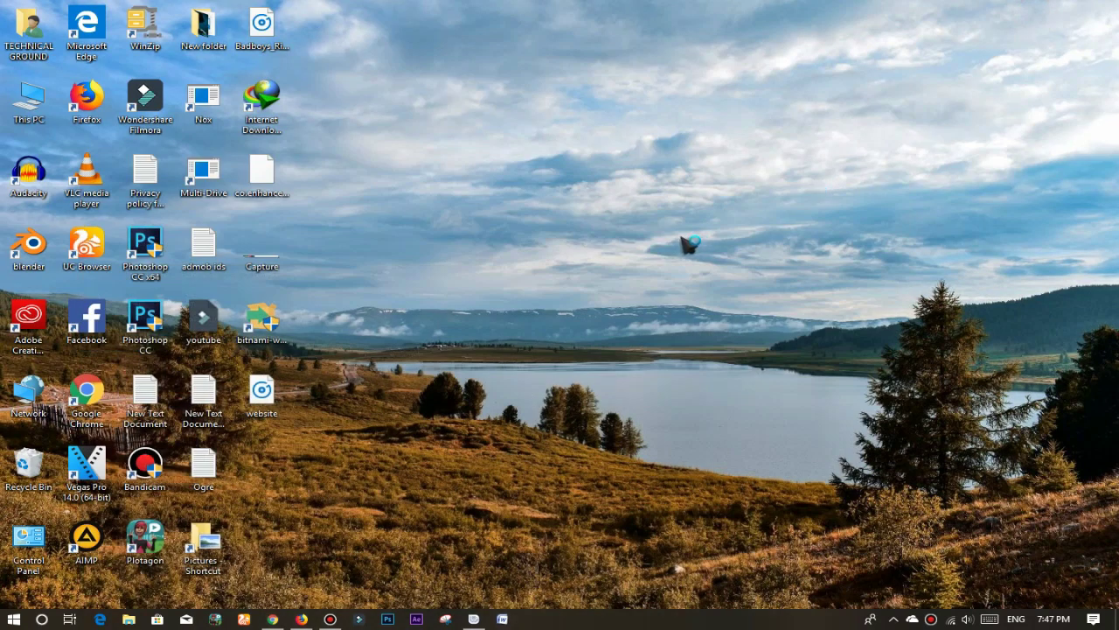